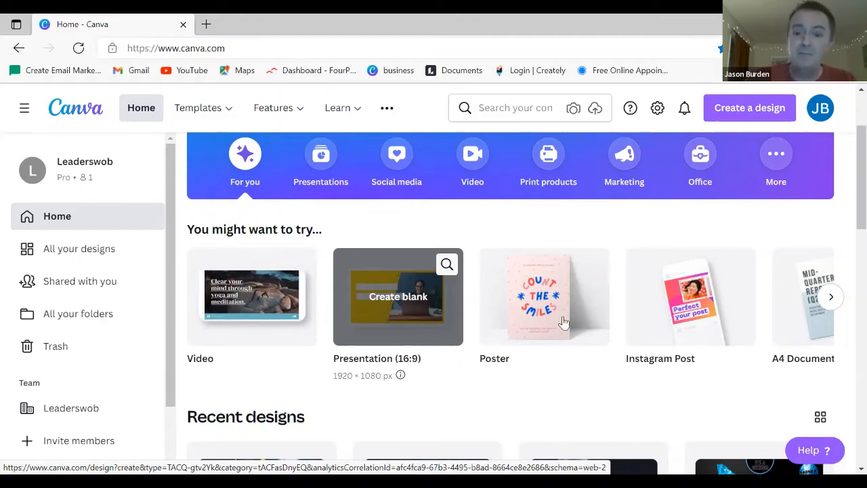
# Create a blank Instagram Post design.
pyautogui.click(687, 303)
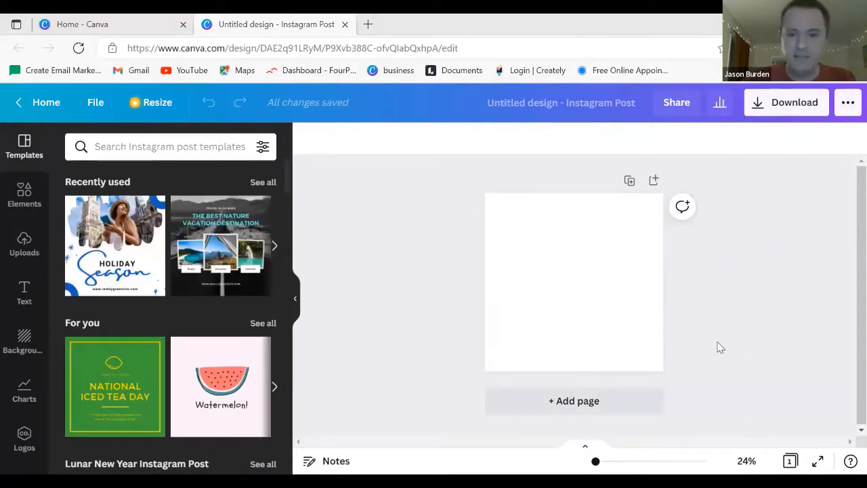
pyautogui.click(569, 286)
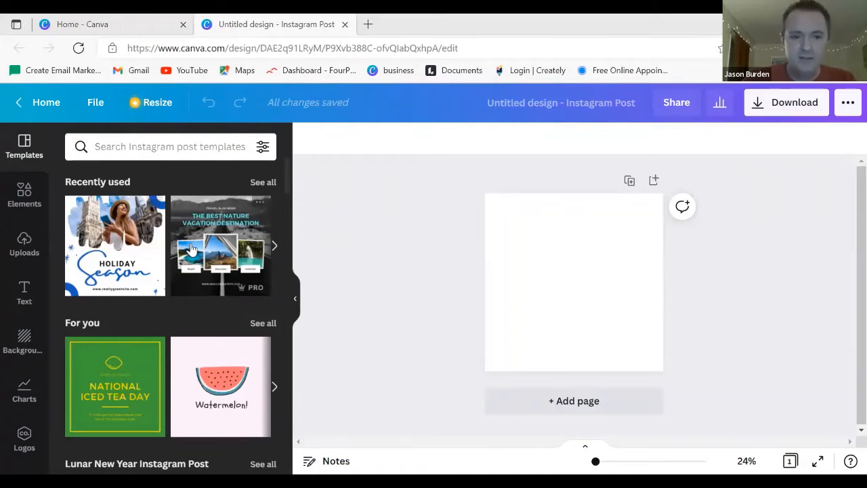
# Apply the "Go, Fight, Win!" basketball template from the Sports Event Instagram Post collection and select its basketball photo.
pyautogui.scroll(-4, 191, 251)
pyautogui.scroll(-5, 191, 265)
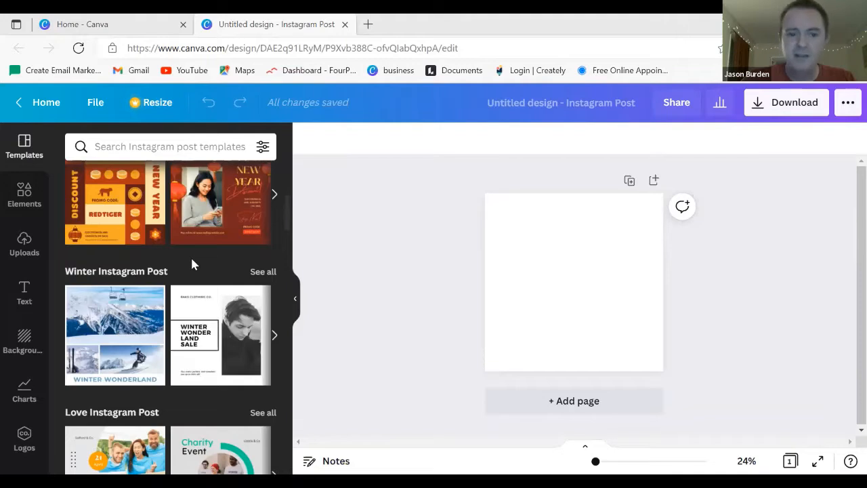
pyautogui.scroll(-1, 189, 305)
pyautogui.scroll(-1, 176, 319)
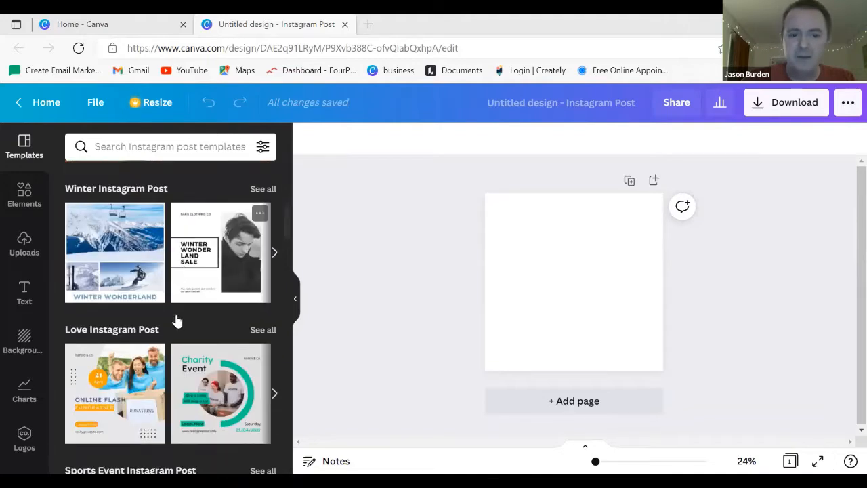
pyautogui.scroll(-5, 177, 320)
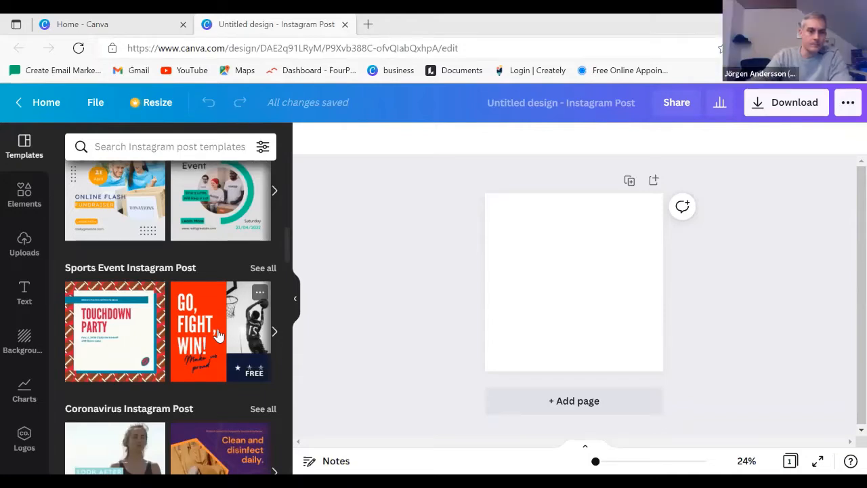
pyautogui.click(218, 335)
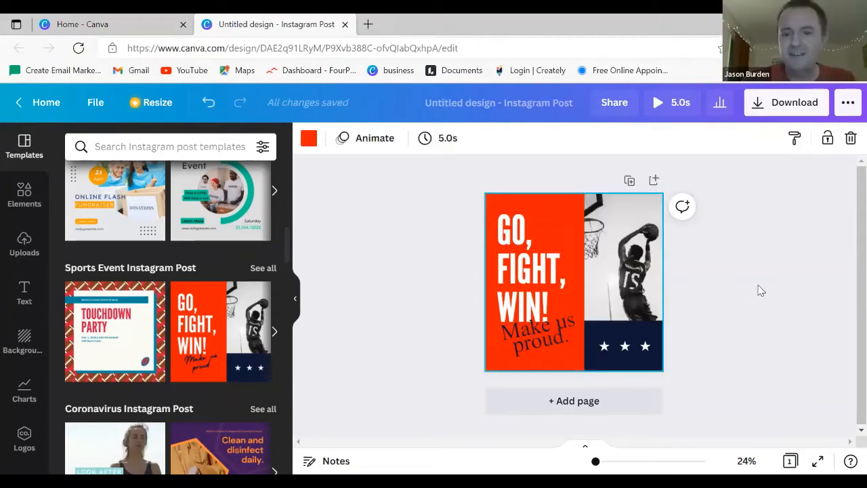
pyautogui.moveTo(606, 239); pyautogui.dragTo(621, 244)
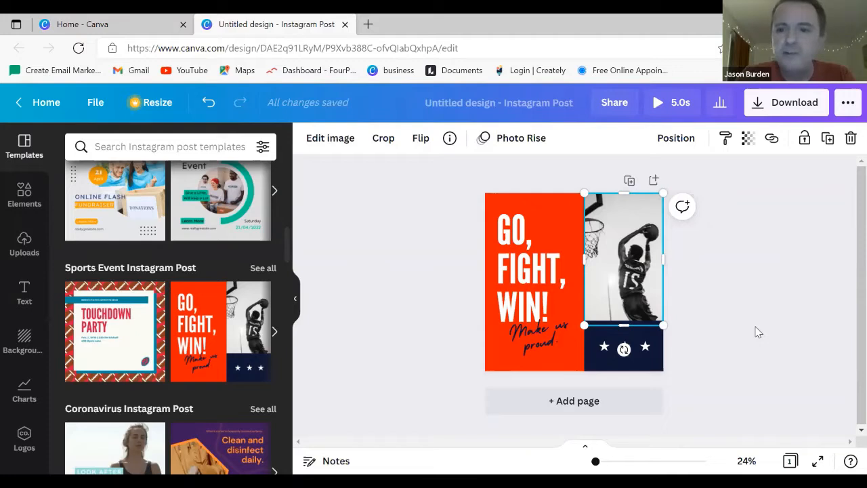
# Undo the applied template to return to an empty page.
pyautogui.click(210, 105)
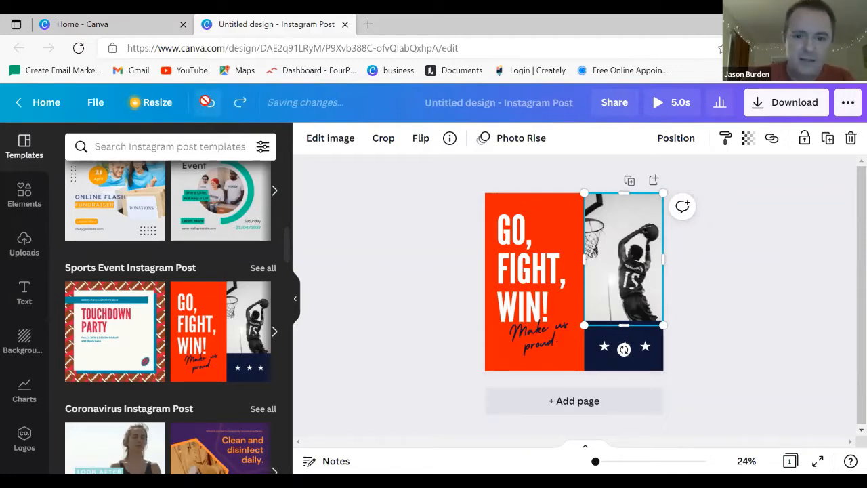
pyautogui.hotkey('ctrl', 'z')
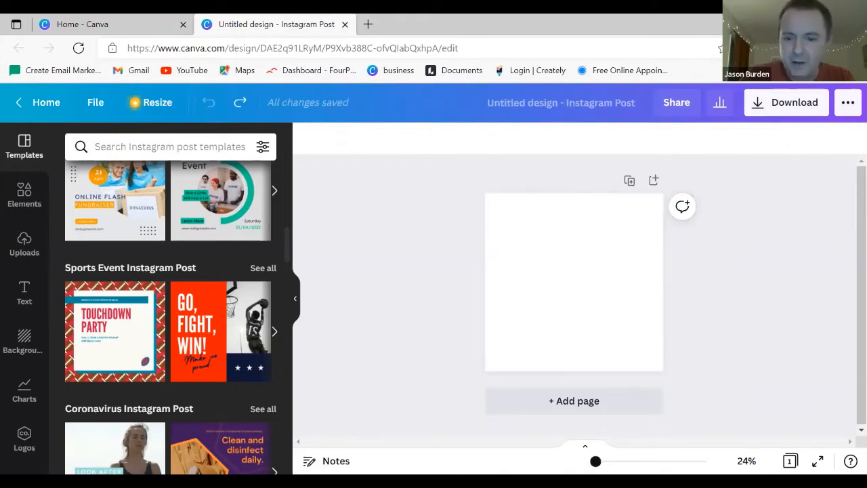
# Look through the available elements and add a square from Lines & Shapes to the page.
pyautogui.moveTo(596, 461); pyautogui.dragTo(596, 462)
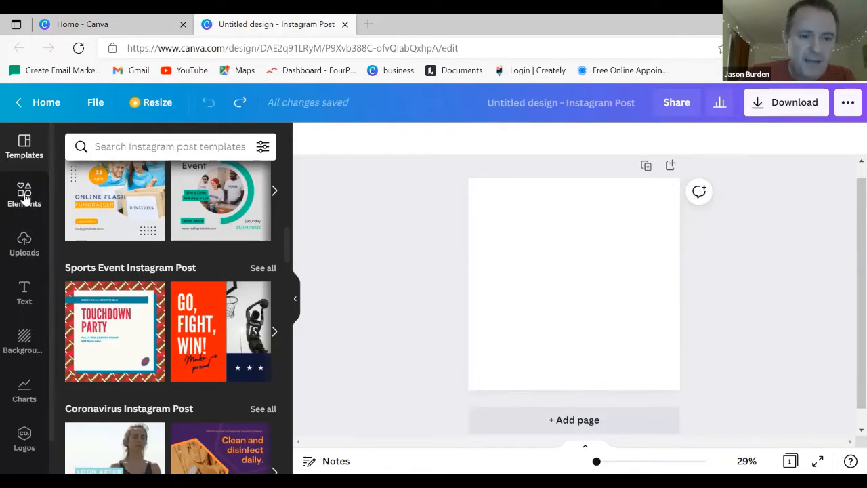
pyautogui.click(24, 196)
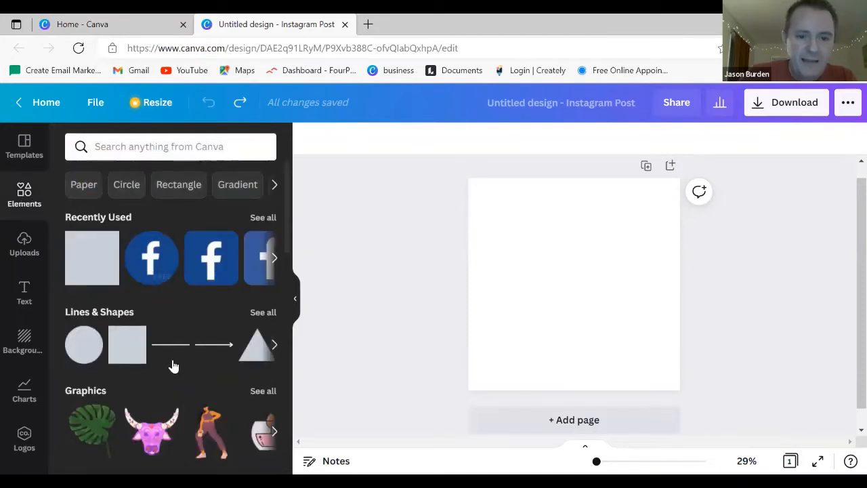
pyautogui.scroll(-5, 173, 366)
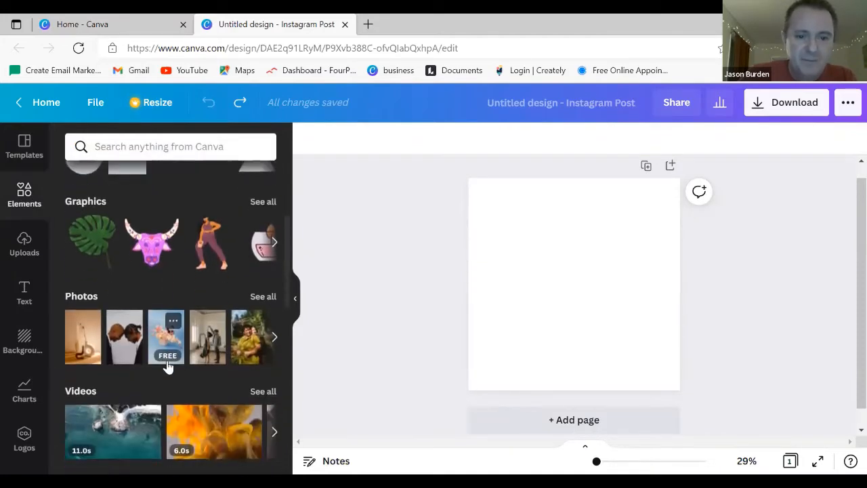
pyautogui.scroll(-3, 168, 366)
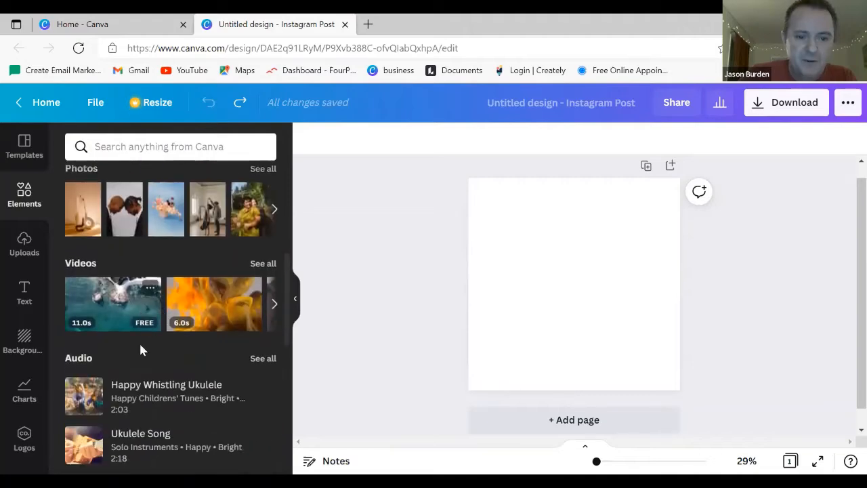
pyautogui.scroll(8, 141, 349)
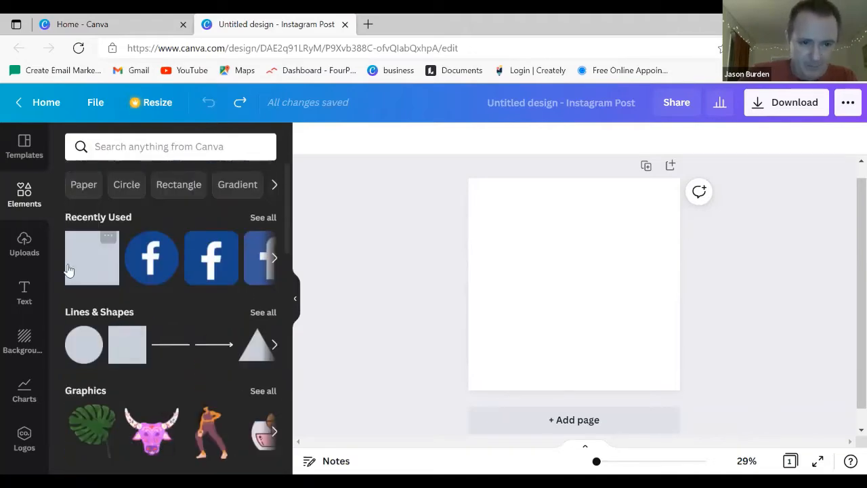
pyautogui.click(127, 352)
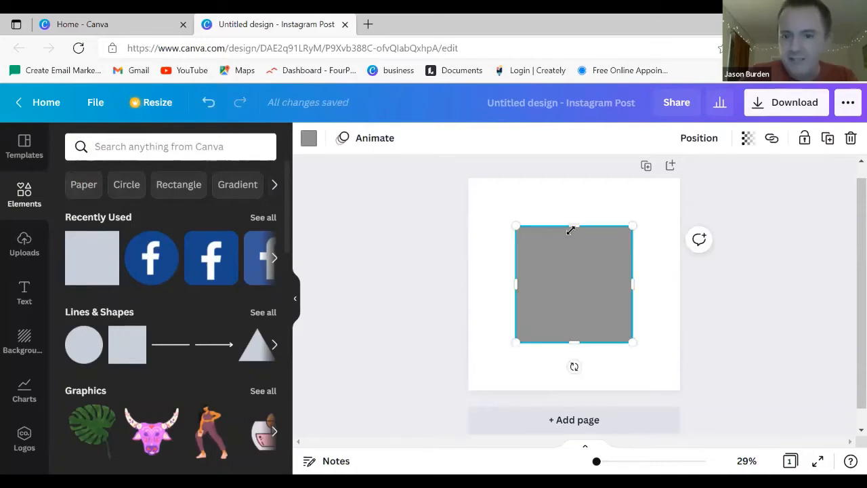
# Widen the square slightly and reduce its height to make a thin horizontal bar in the lower part of the page.
pyautogui.moveTo(575, 226); pyautogui.dragTo(574, 244)
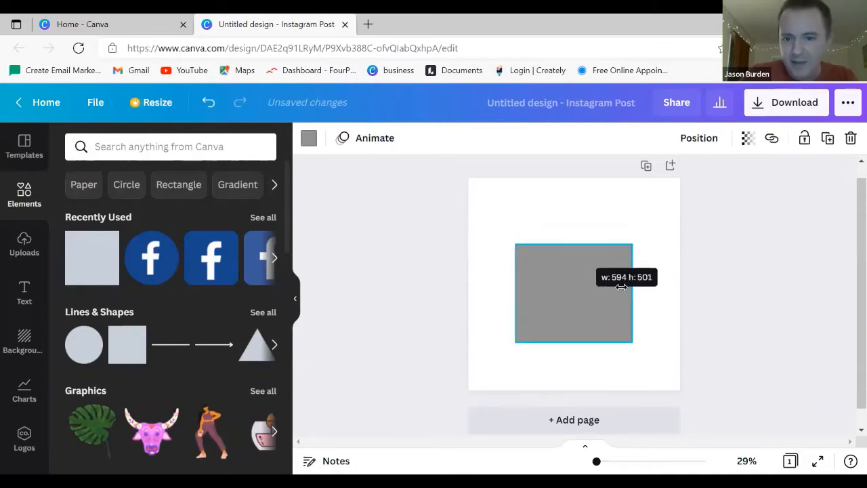
pyautogui.moveTo(637, 293)
pyautogui.mouseDown()
pyautogui.moveTo(593, 297)
pyautogui.moveTo(640, 297)
pyautogui.mouseUp()
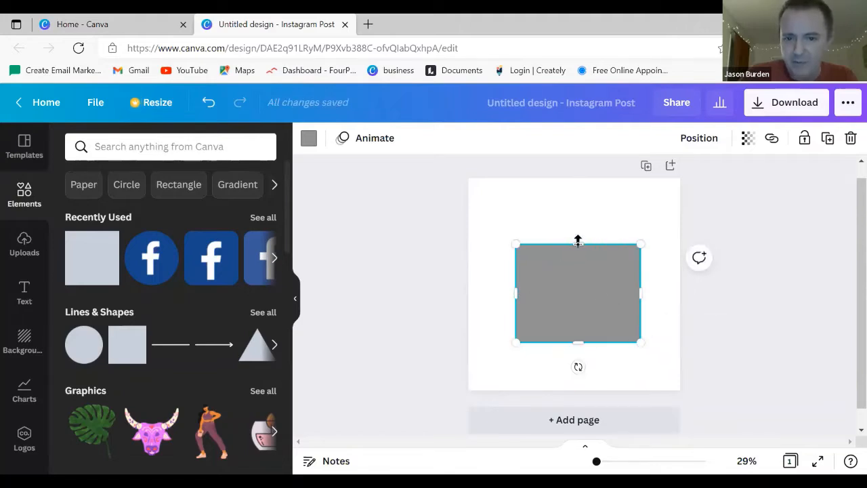
pyautogui.moveTo(570, 302); pyautogui.dragTo(581, 326)
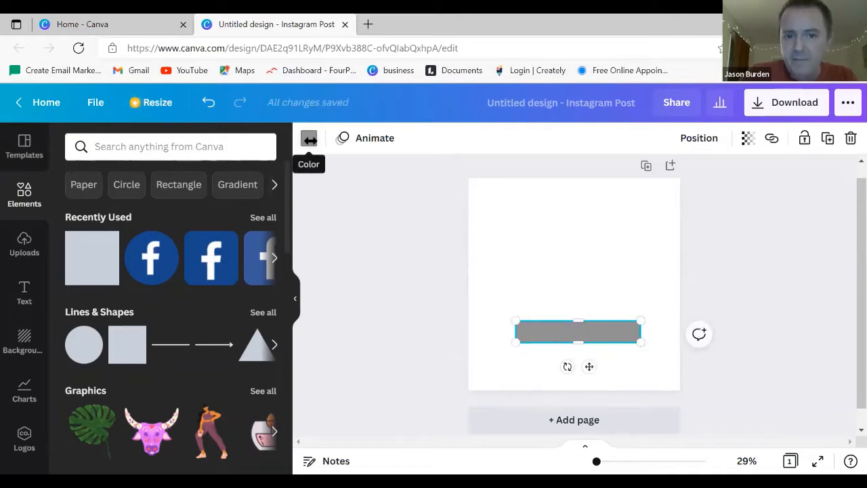
# Try purple and black from the default colors as the bar's fill.
pyautogui.click(309, 139)
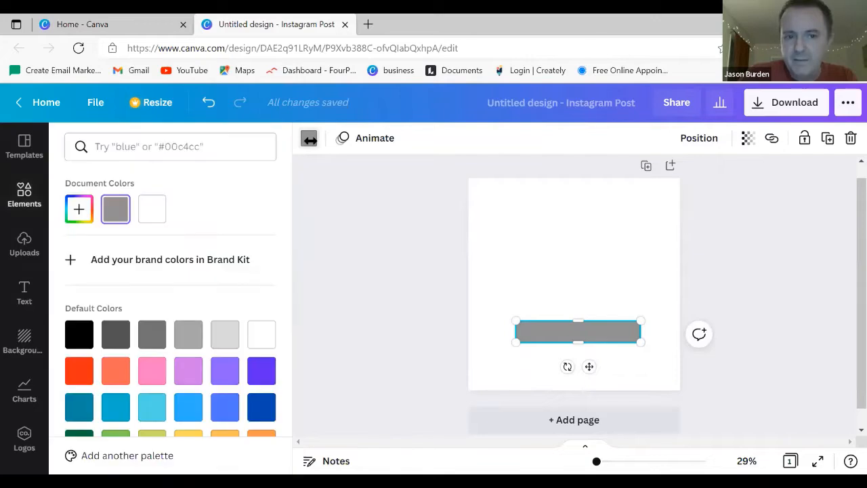
pyautogui.click(261, 373)
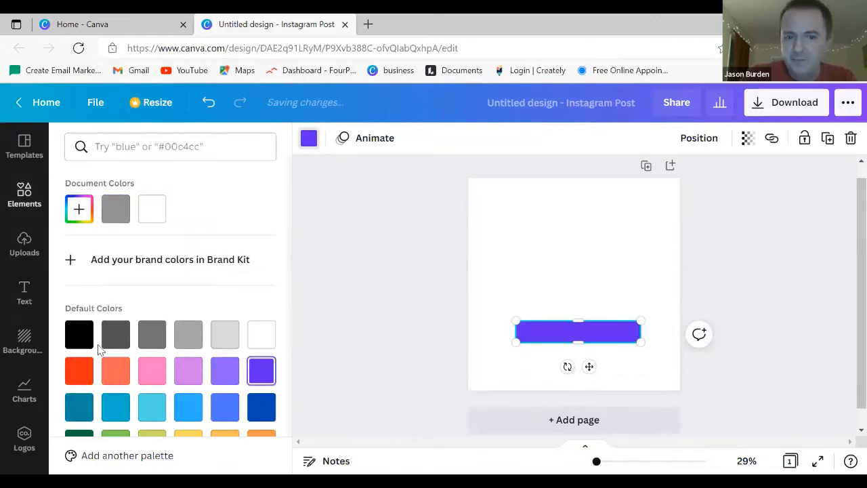
pyautogui.click(80, 336)
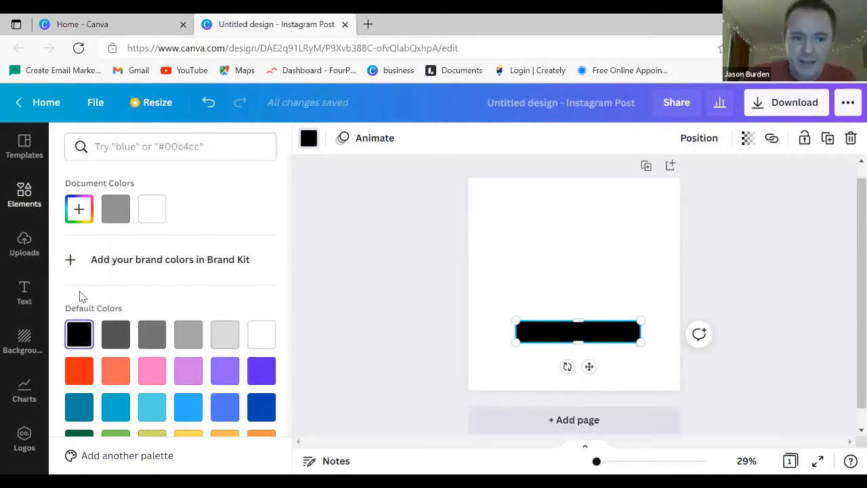
# Give the bar a custom green fill of #4BBD41, and delete the bar from the page.
pyautogui.click(79, 210)
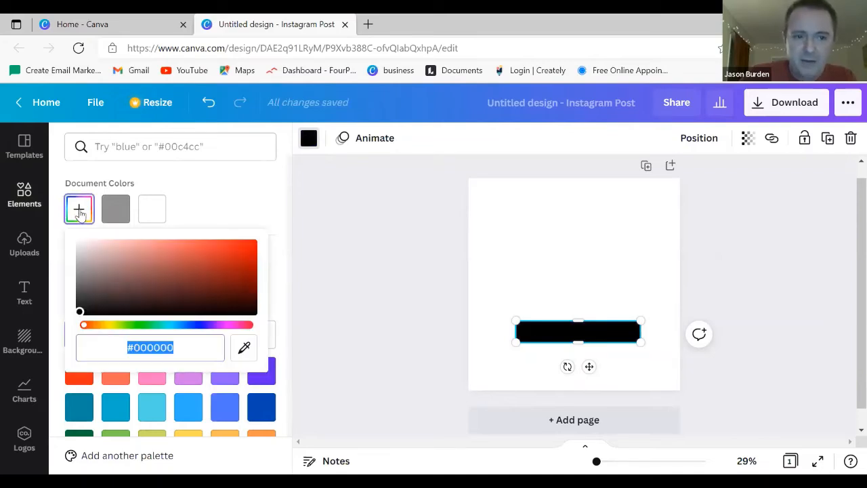
pyautogui.click(79, 309)
pyautogui.moveTo(79, 309)
pyautogui.mouseDown()
pyautogui.moveTo(103, 262)
pyautogui.moveTo(141, 255)
pyautogui.moveTo(170, 281)
pyautogui.moveTo(197, 256)
pyautogui.moveTo(246, 258)
pyautogui.moveTo(167, 256)
pyautogui.moveTo(102, 275)
pyautogui.moveTo(207, 254)
pyautogui.moveTo(241, 261)
pyautogui.moveTo(169, 260)
pyautogui.moveTo(156, 287)
pyautogui.moveTo(215, 269)
pyautogui.moveTo(167, 269)
pyautogui.moveTo(135, 282)
pyautogui.moveTo(195, 259)
pyautogui.mouseUp()
pyautogui.click(137, 326)
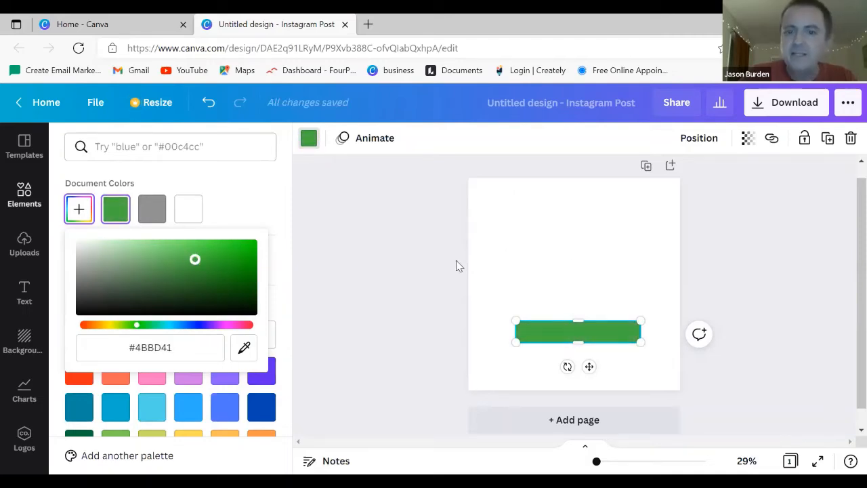
pyautogui.press('Delete')
# Upload the portrait file WhatsApp Image 2022-01-27 at 13.55.54.jpeg from Downloads to the media library.
pyautogui.click(25, 246)
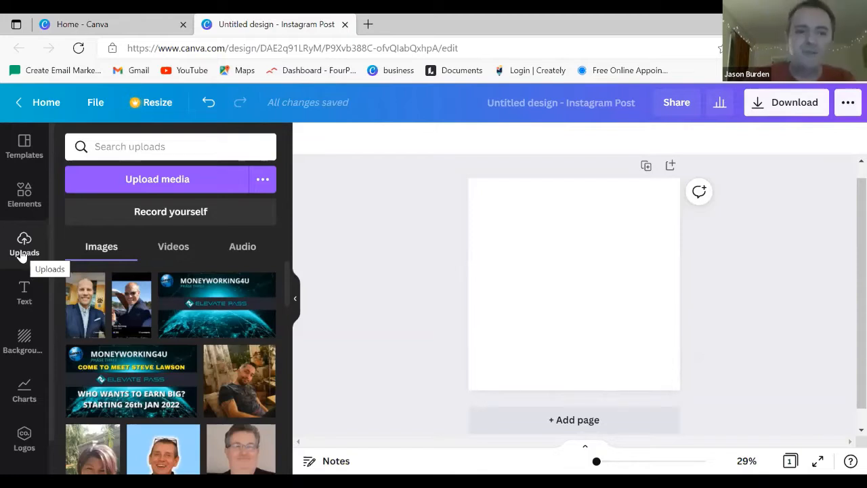
pyautogui.click(150, 187)
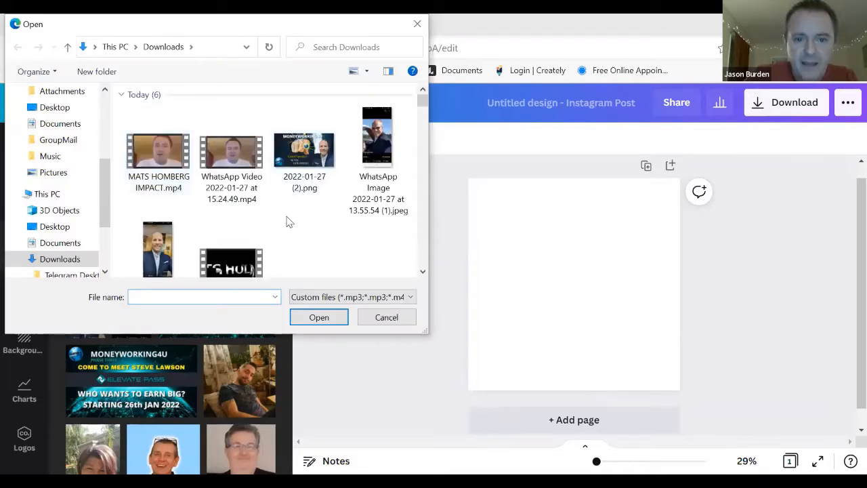
pyautogui.click(159, 251)
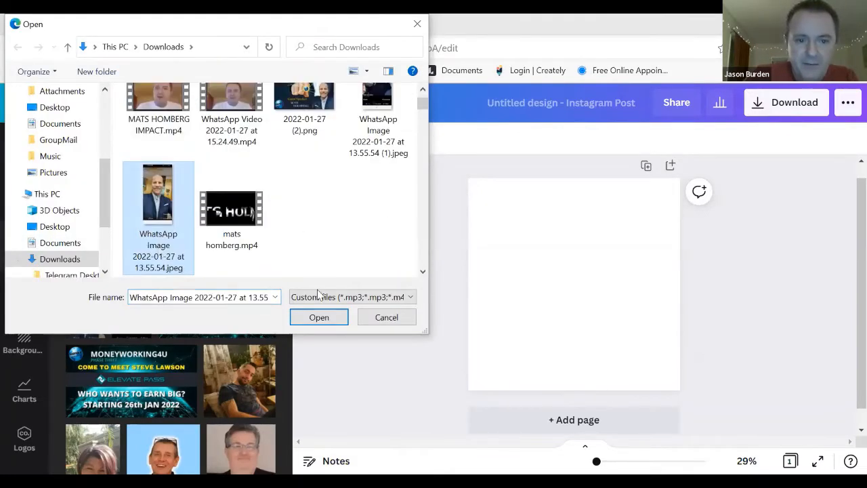
pyautogui.click(322, 319)
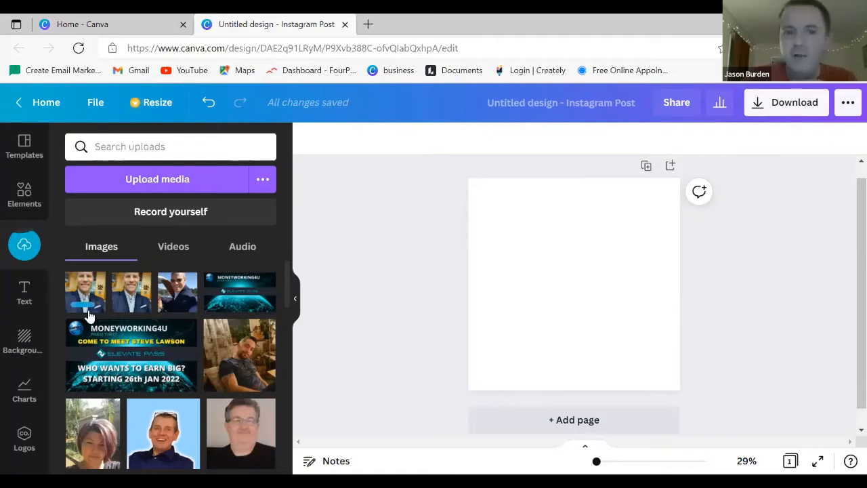
# Place the uploaded portrait on the page and crop its edges to about 272 by 459.
pyautogui.click(83, 297)
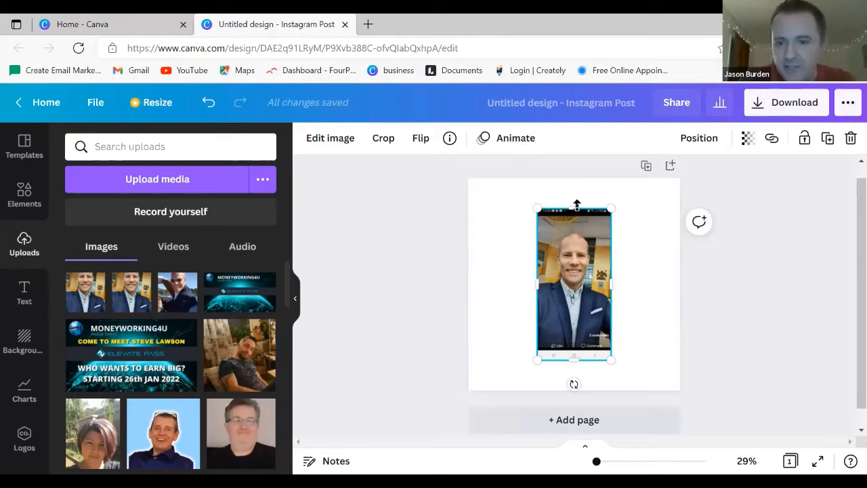
pyautogui.moveTo(575, 211); pyautogui.dragTo(574, 229)
pyautogui.moveTo(575, 362); pyautogui.dragTo(575, 325)
pyautogui.moveTo(599, 278); pyautogui.dragTo(554, 274)
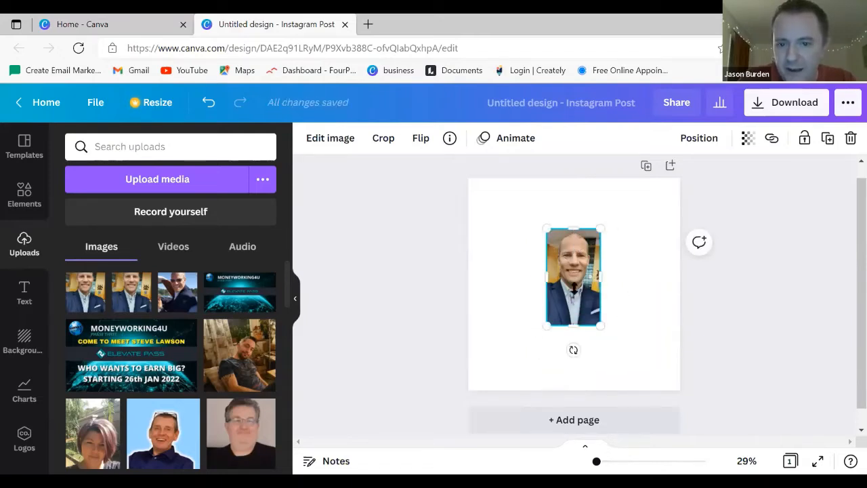
pyautogui.moveTo(573, 229)
pyautogui.mouseDown()
pyautogui.moveTo(572, 247)
pyautogui.moveTo(573, 235)
pyautogui.mouseUp()
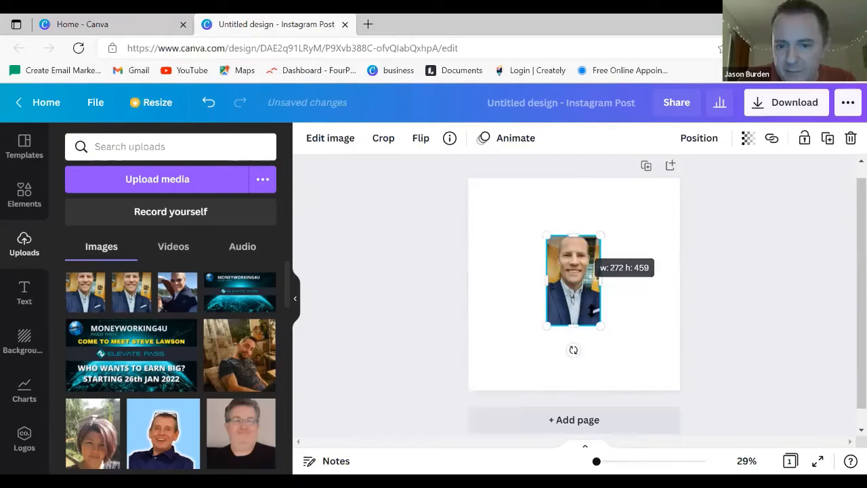
# Scale the cropped portrait down and delete it from the page.
pyautogui.moveTo(534, 336); pyautogui.dragTo(571, 284)
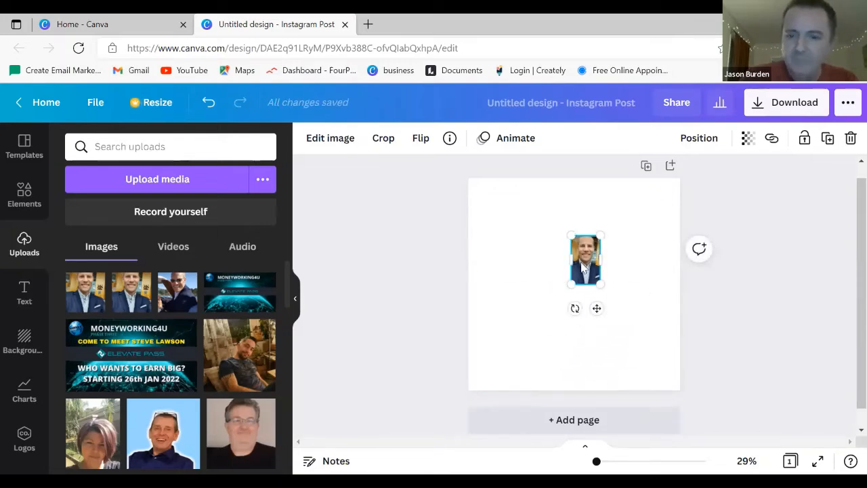
pyautogui.press('Delete')
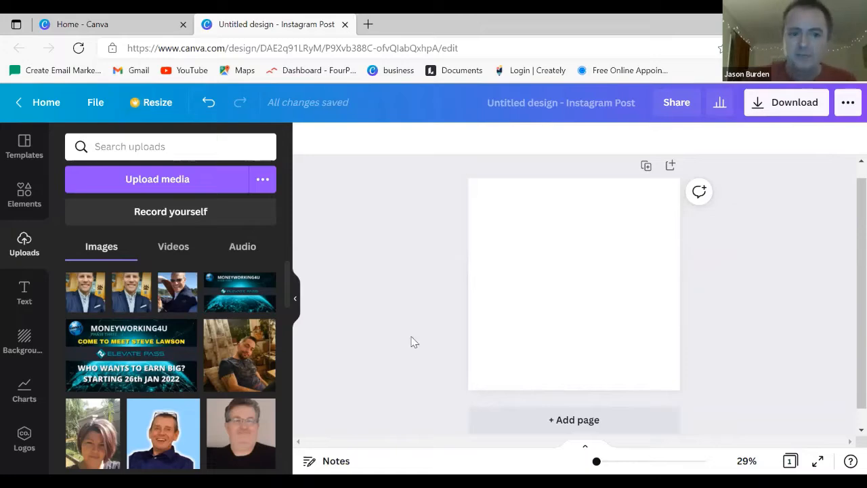
# Browse the previously uploaded images for a picture to use as the post's background.
pyautogui.scroll(-10, 155, 320)
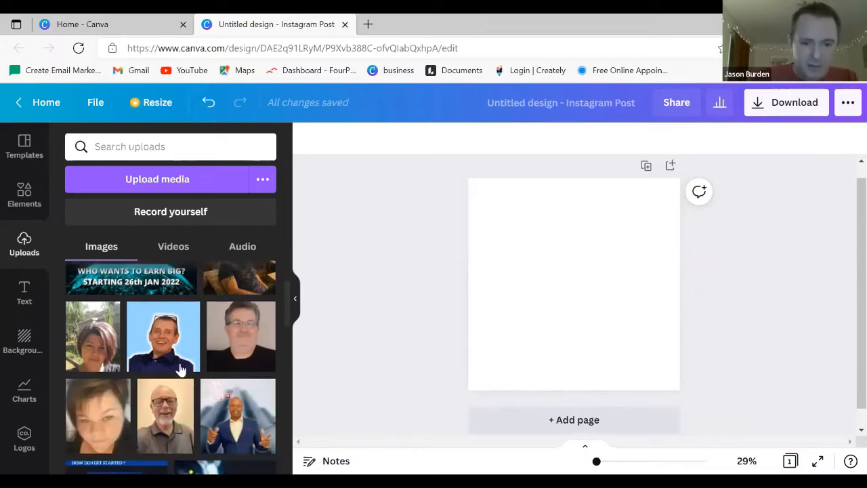
pyautogui.scroll(-10, 201, 390)
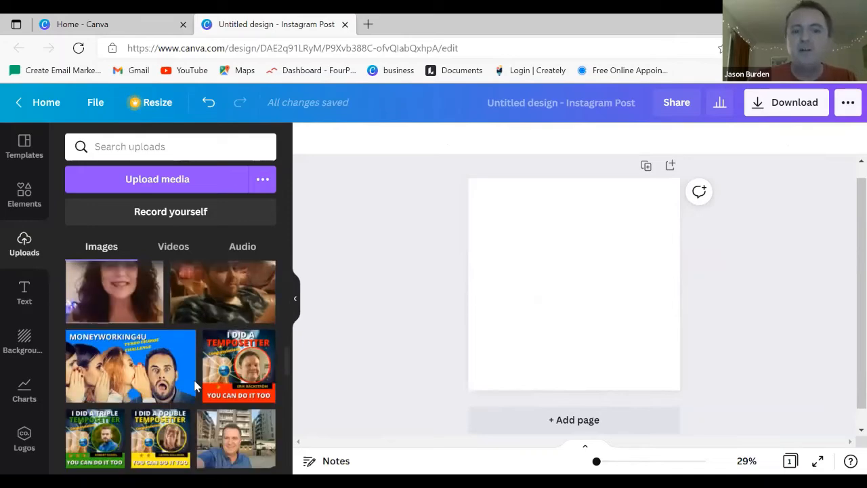
pyautogui.scroll(-12, 195, 387)
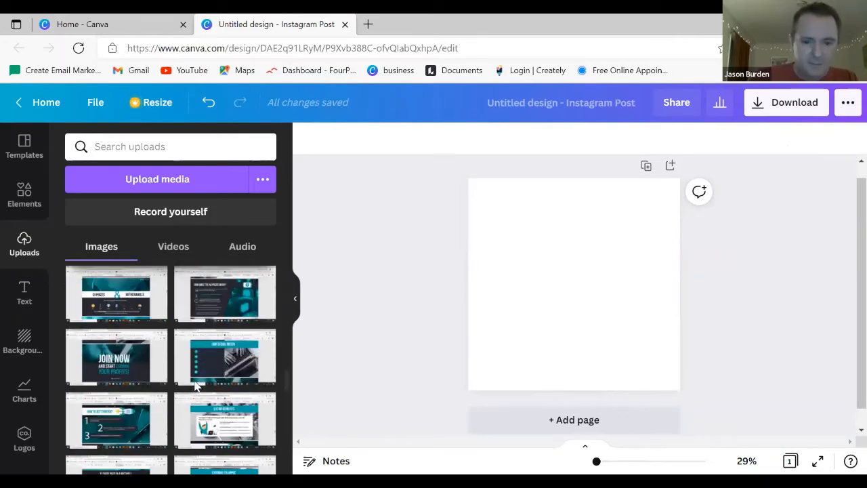
pyautogui.scroll(-8, 195, 386)
pyautogui.scroll(-4, 205, 385)
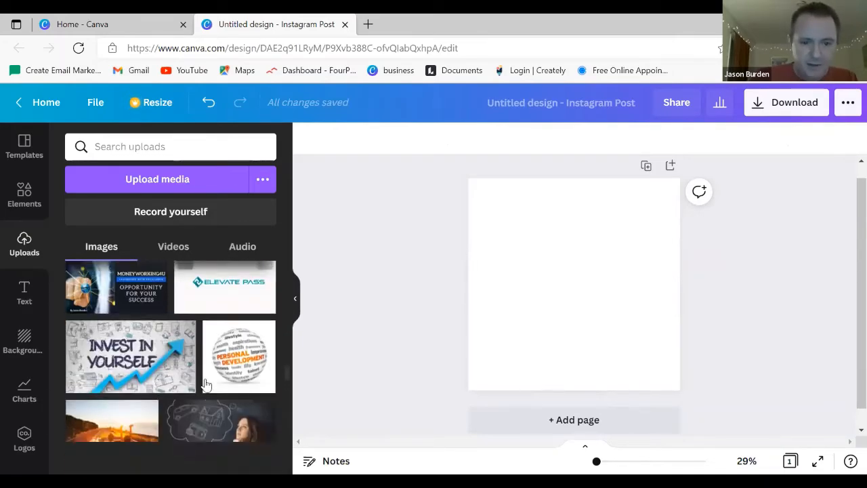
pyautogui.scroll(-2, 200, 380)
pyautogui.scroll(-6, 195, 378)
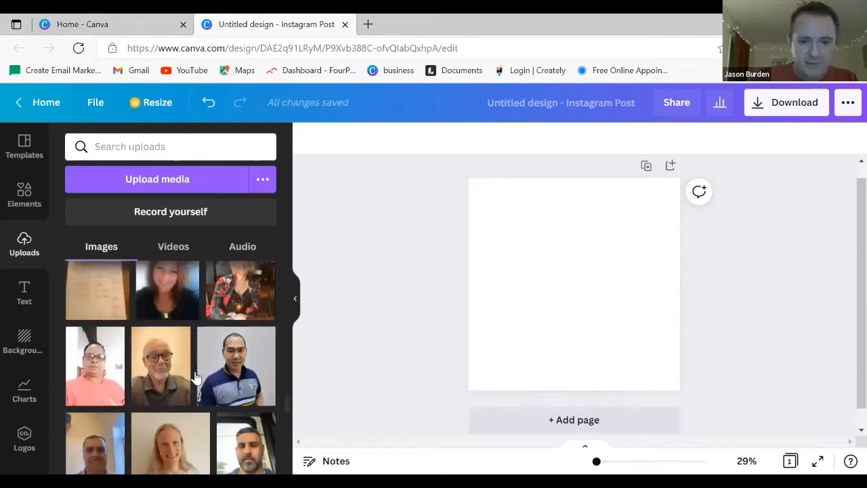
pyautogui.scroll(-7, 195, 377)
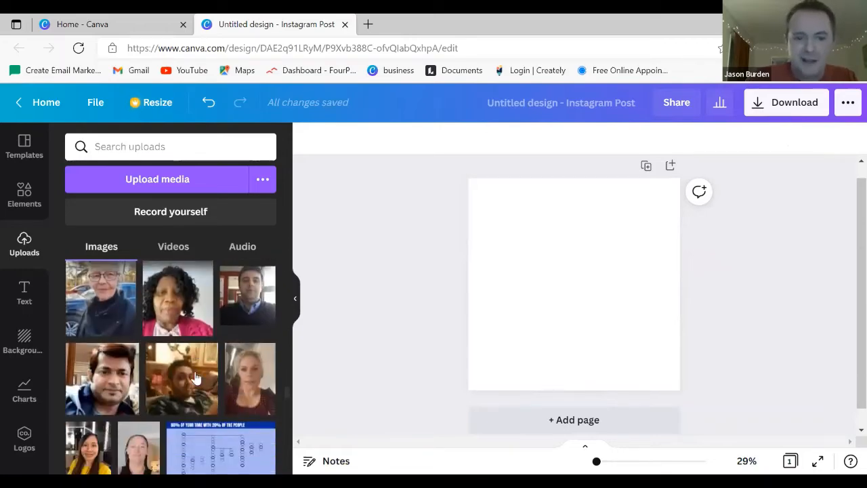
pyautogui.scroll(-8, 196, 377)
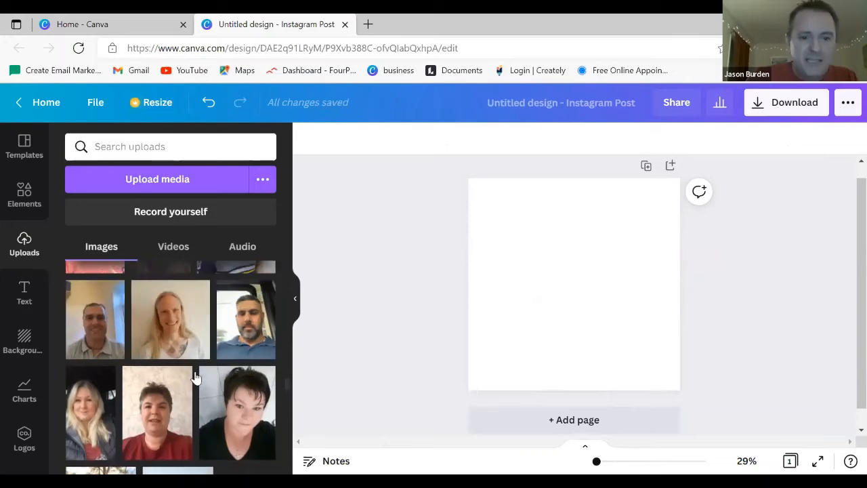
pyautogui.scroll(-8, 195, 377)
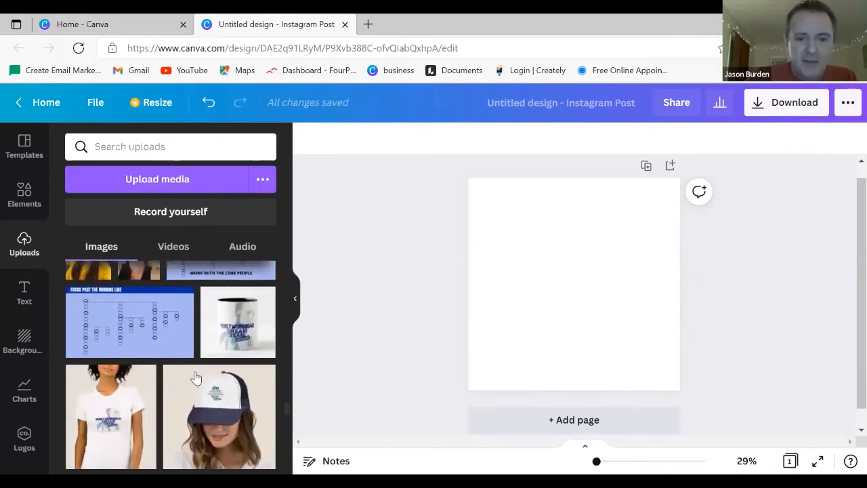
pyautogui.scroll(-8, 195, 378)
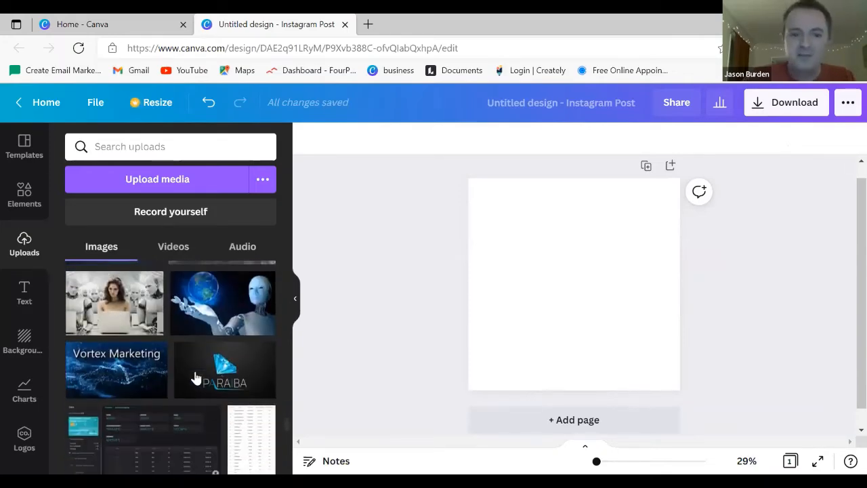
pyautogui.scroll(-8, 195, 377)
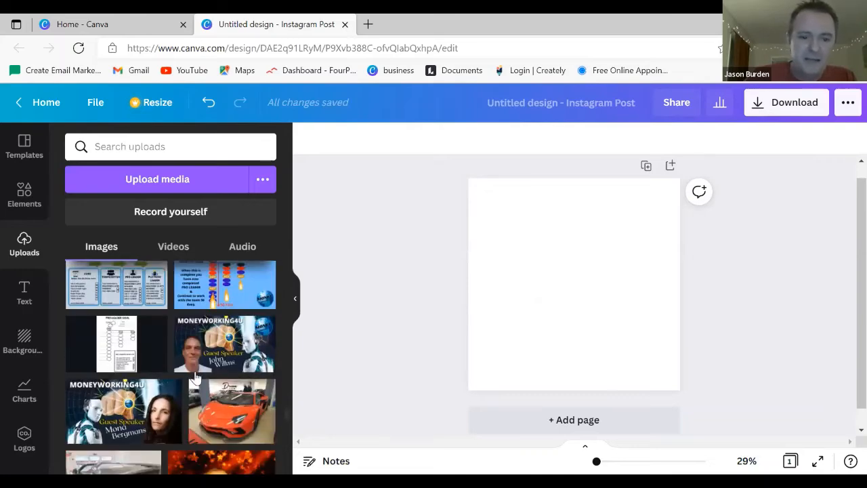
pyautogui.scroll(-6, 195, 377)
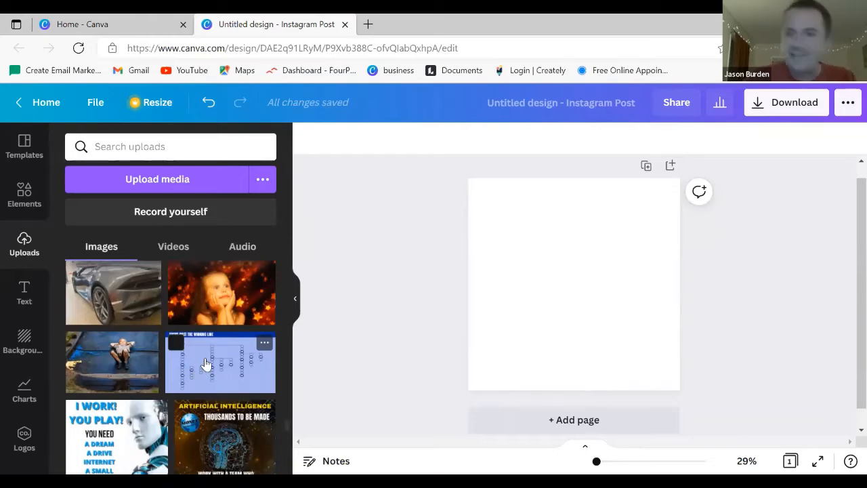
pyautogui.scroll(-8, 197, 366)
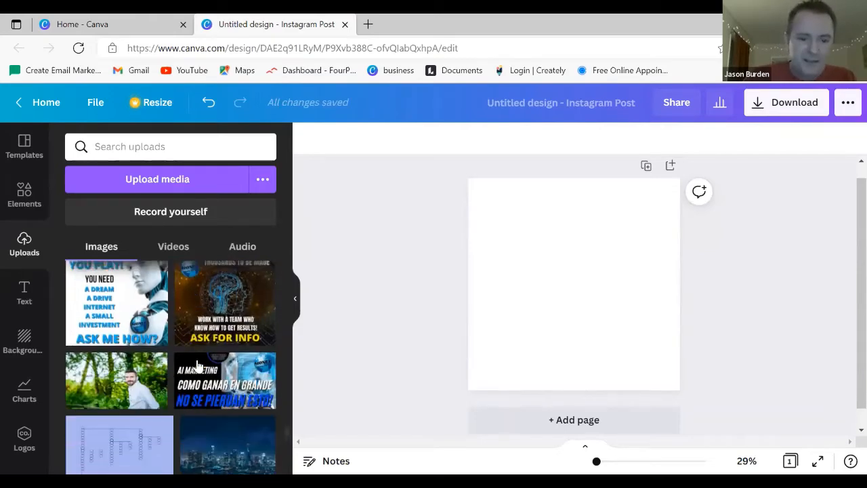
pyautogui.scroll(-8, 197, 366)
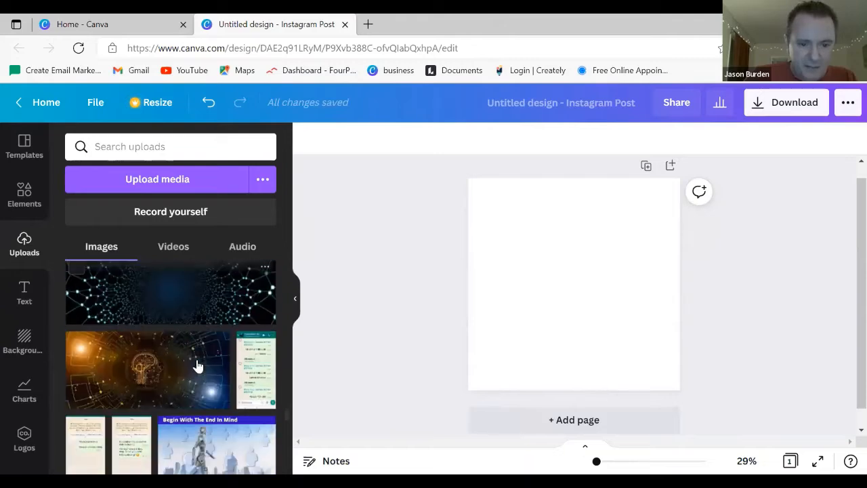
pyautogui.scroll(-8, 189, 371)
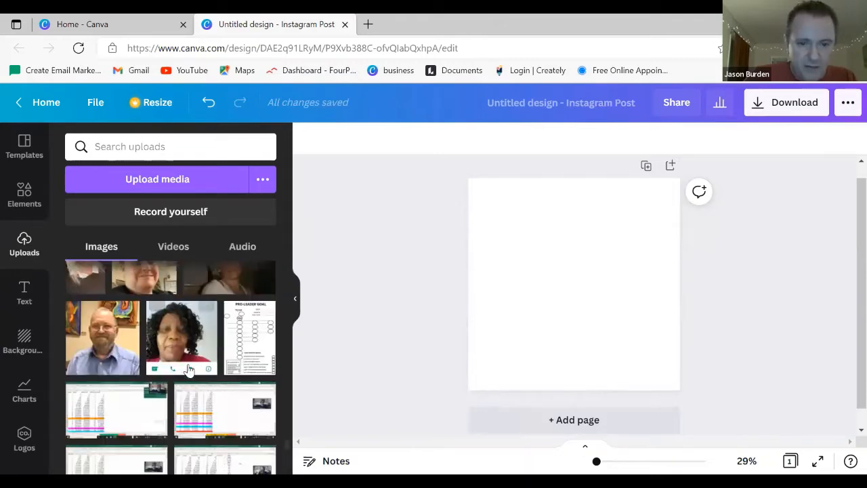
pyautogui.scroll(-6, 190, 372)
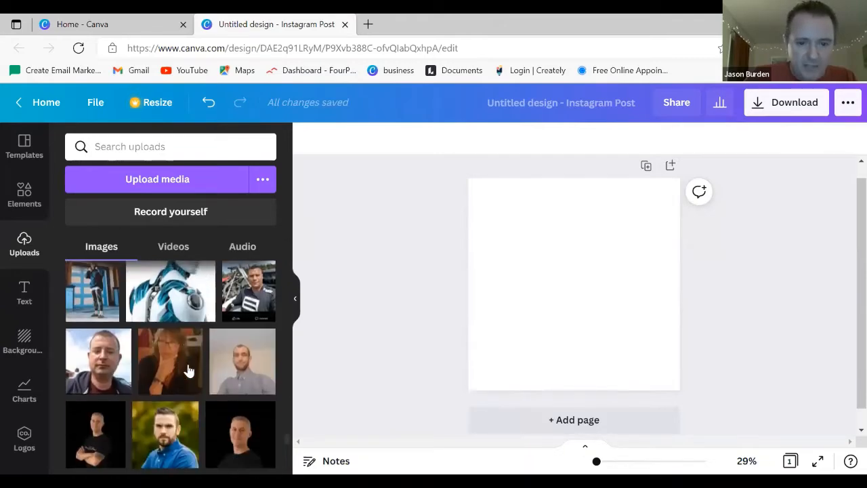
# Place the uploaded photo of a hand on a keyboard and enlarge it to cover the whole page, about 1,087 by 1,080.
pyautogui.click(190, 369)
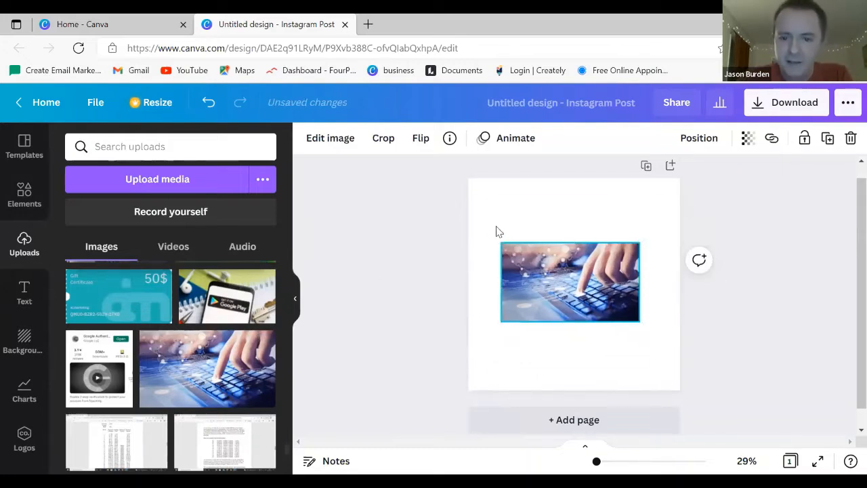
pyautogui.moveTo(508, 247); pyautogui.dragTo(468, 223)
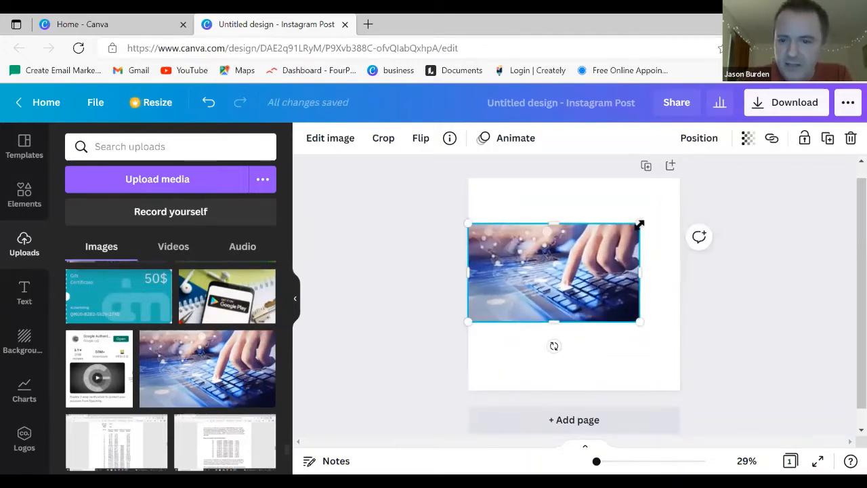
pyautogui.moveTo(645, 223); pyautogui.dragTo(680, 197)
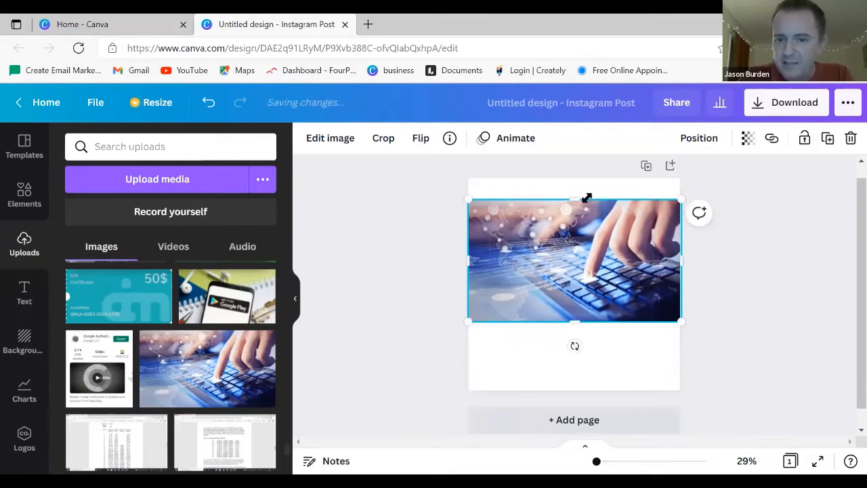
pyautogui.moveTo(573, 188); pyautogui.dragTo(574, 178)
pyautogui.moveTo(576, 333); pyautogui.dragTo(584, 393)
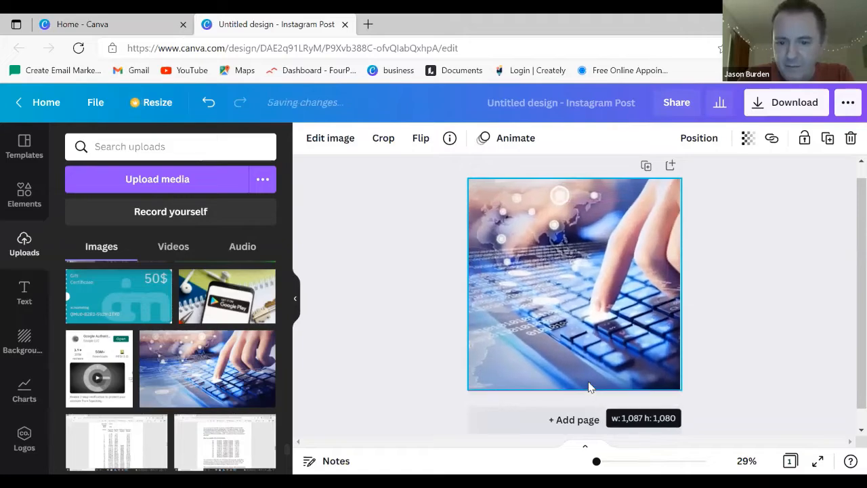
# Preview the design in full screen, and return to the editor.
pyautogui.click(782, 304)
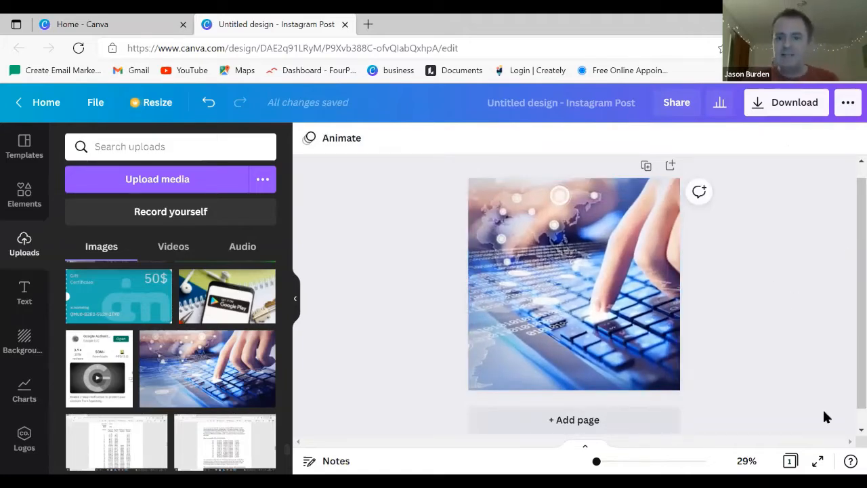
pyautogui.click(818, 462)
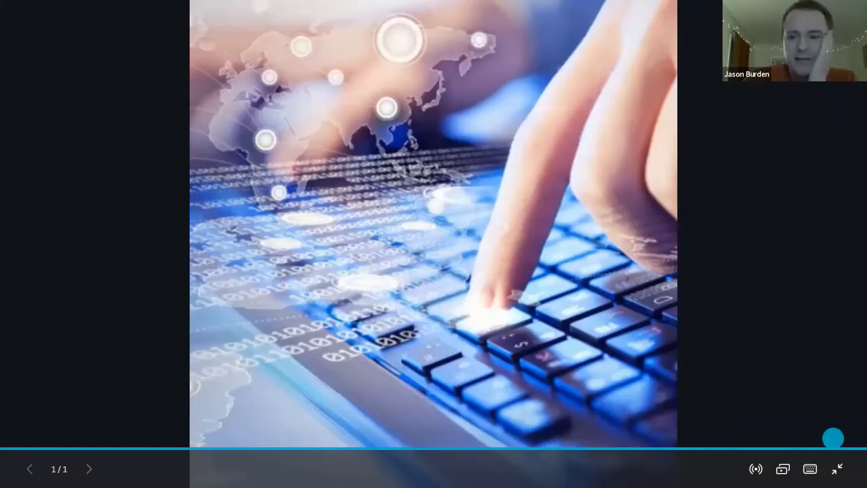
pyautogui.press('Escape')
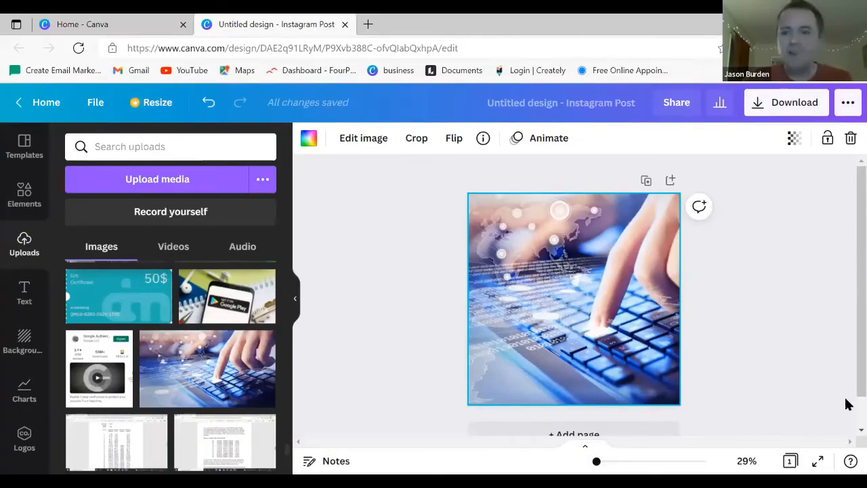
# Examine the available text options and the ready-made font combinations.
pyautogui.click(24, 295)
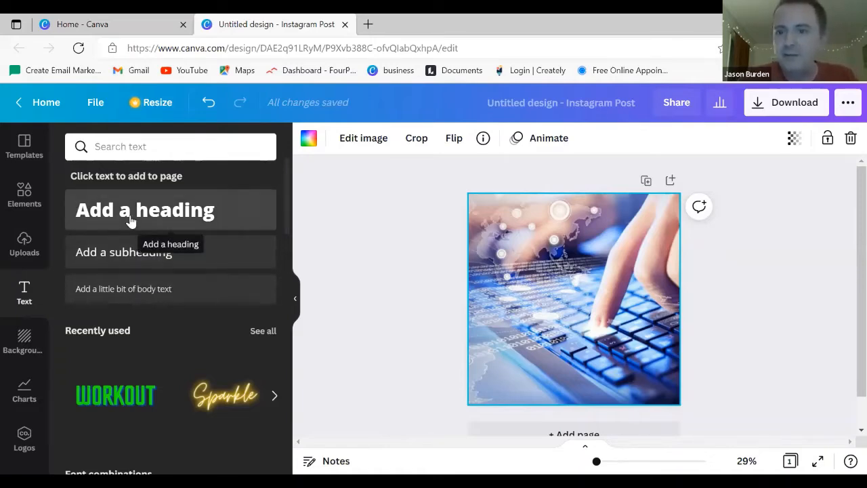
pyautogui.scroll(-6, 95, 294)
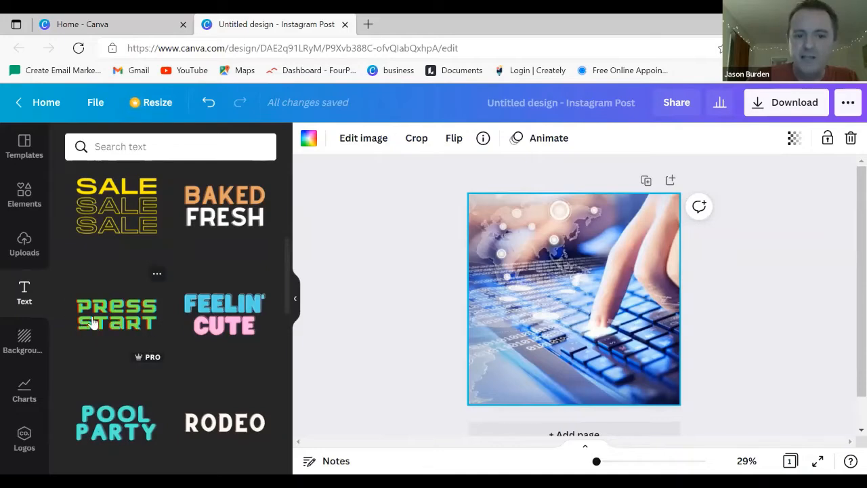
pyautogui.scroll(-7, 138, 327)
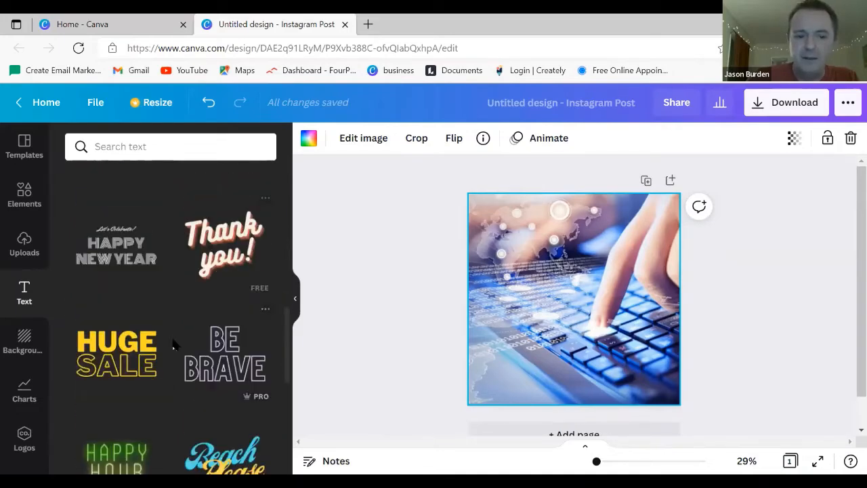
pyautogui.scroll(-3, 170, 291)
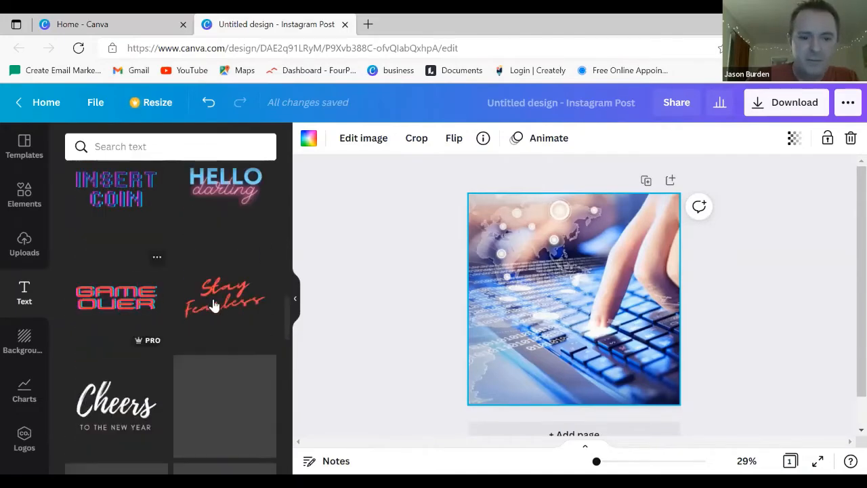
pyautogui.scroll(-5, 202, 303)
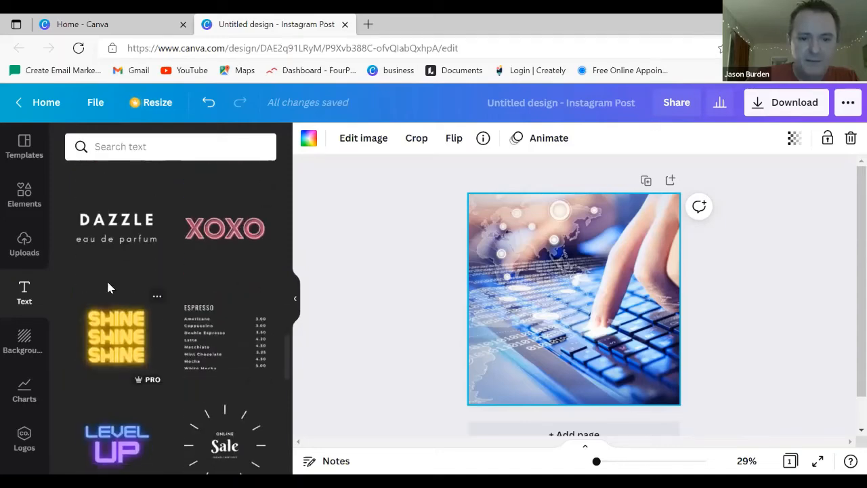
pyautogui.scroll(-6, 147, 284)
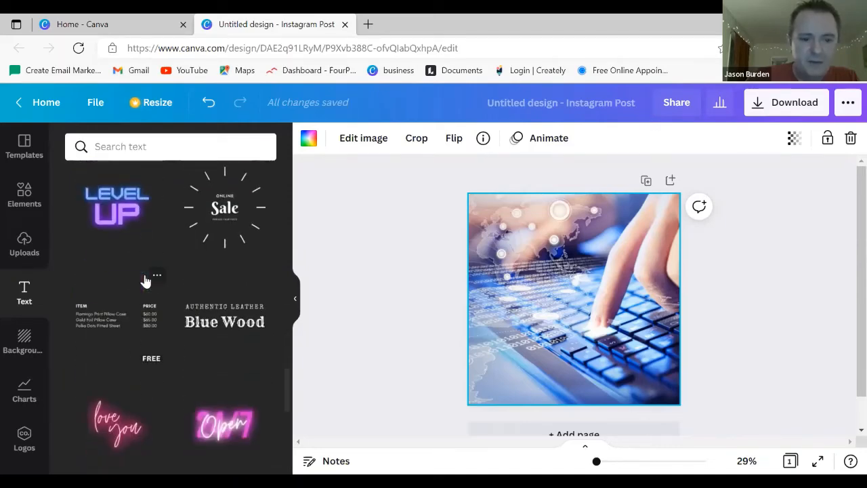
pyautogui.scroll(-1, 145, 281)
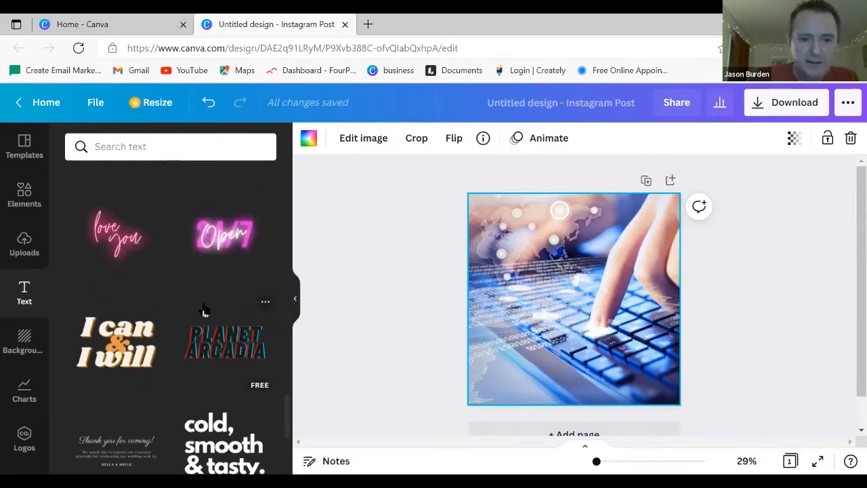
pyautogui.scroll(-1, 203, 310)
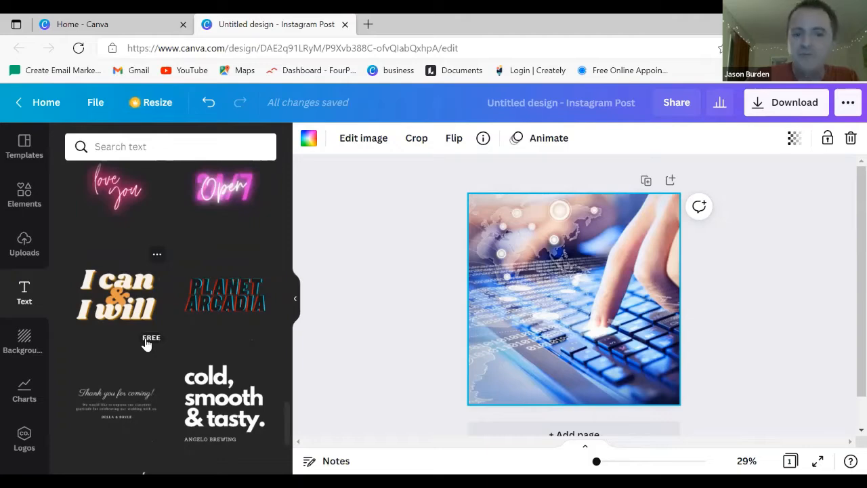
pyautogui.scroll(-5, 144, 344)
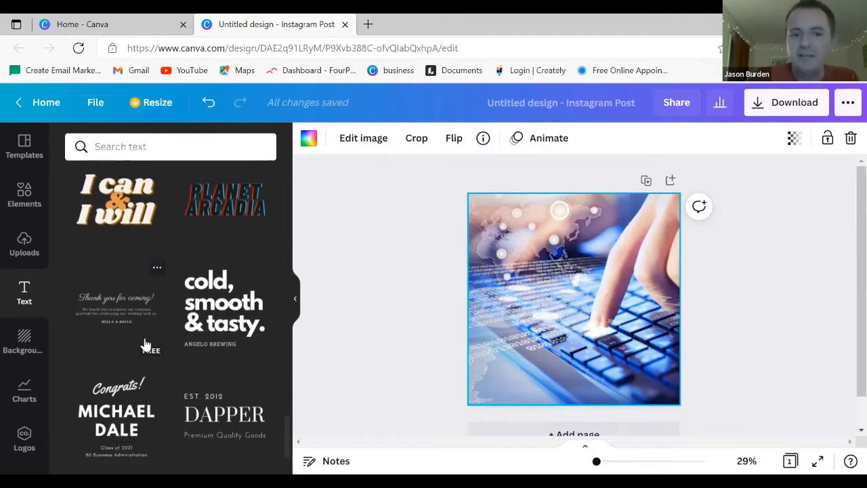
pyautogui.scroll(-2, 145, 344)
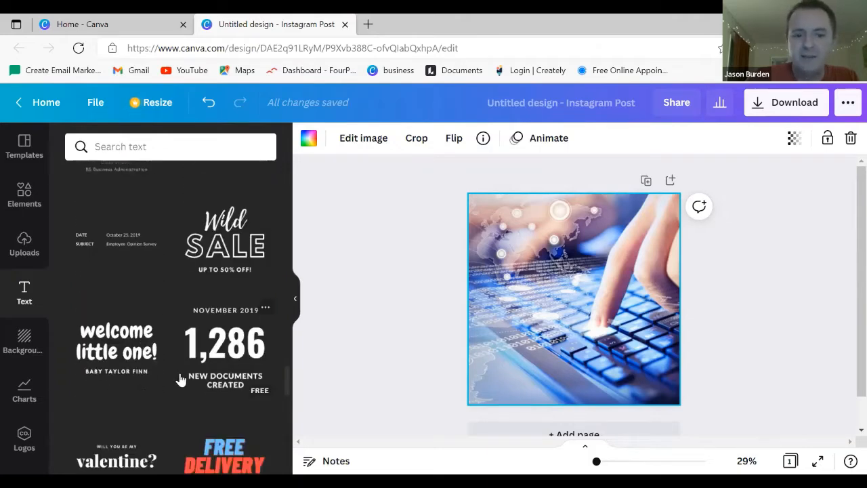
pyautogui.scroll(-2, 163, 376)
pyautogui.scroll(-1, 145, 371)
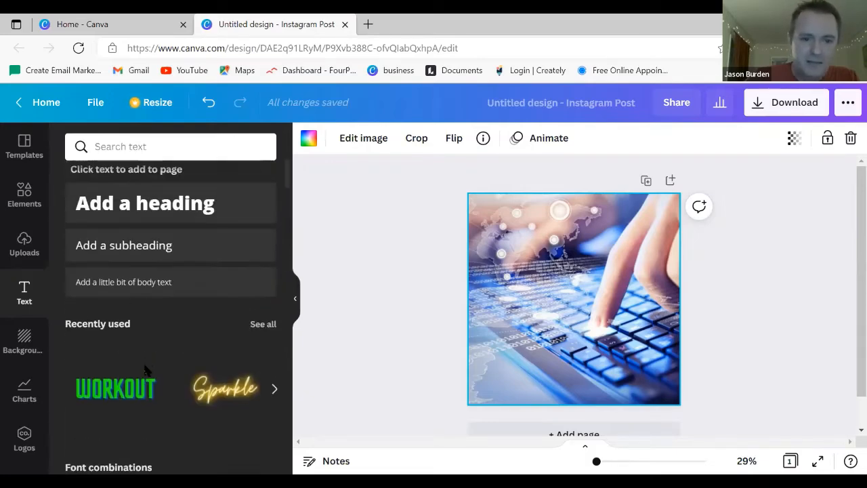
# Add a subheading text box, widen it to span the page, and place it near the top of the photo.
pyautogui.scroll(1, 143, 362)
pyautogui.click(146, 260)
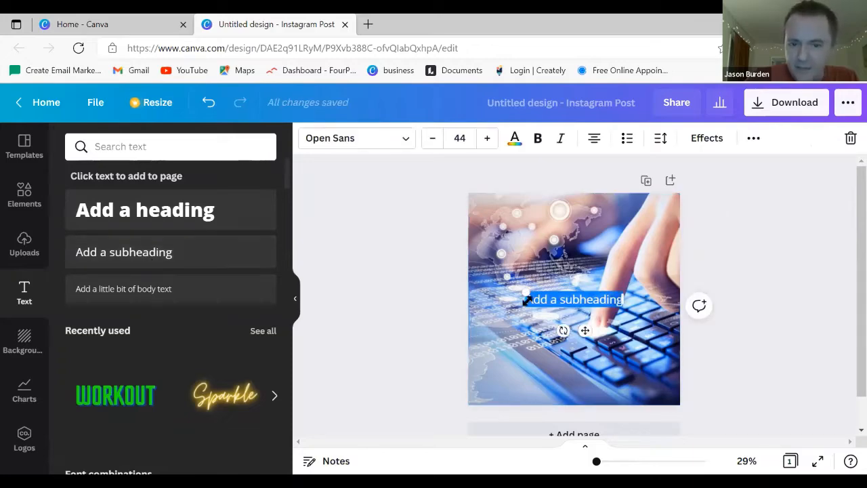
pyautogui.moveTo(524, 301); pyautogui.dragTo(459, 302)
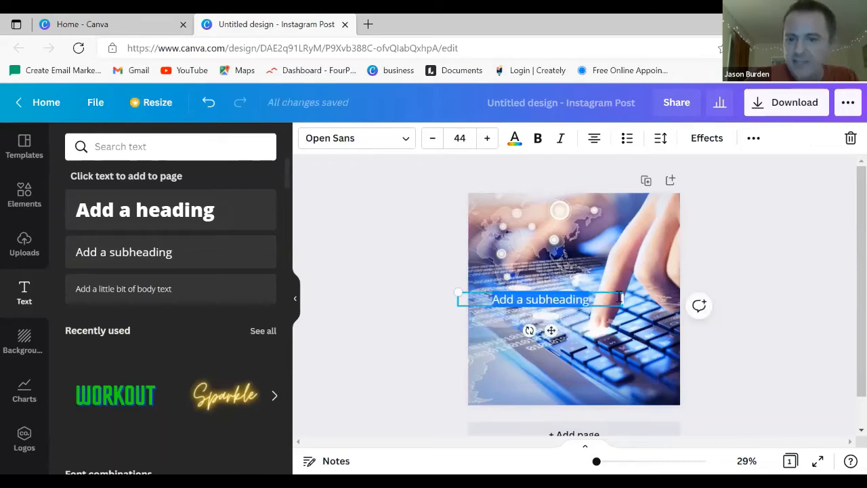
pyautogui.moveTo(622, 299); pyautogui.dragTo(680, 299)
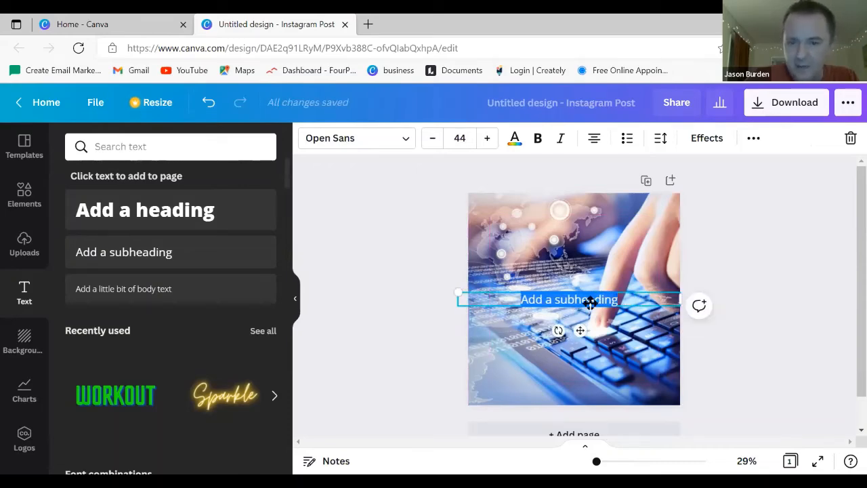
pyautogui.moveTo(590, 303); pyautogui.dragTo(595, 211)
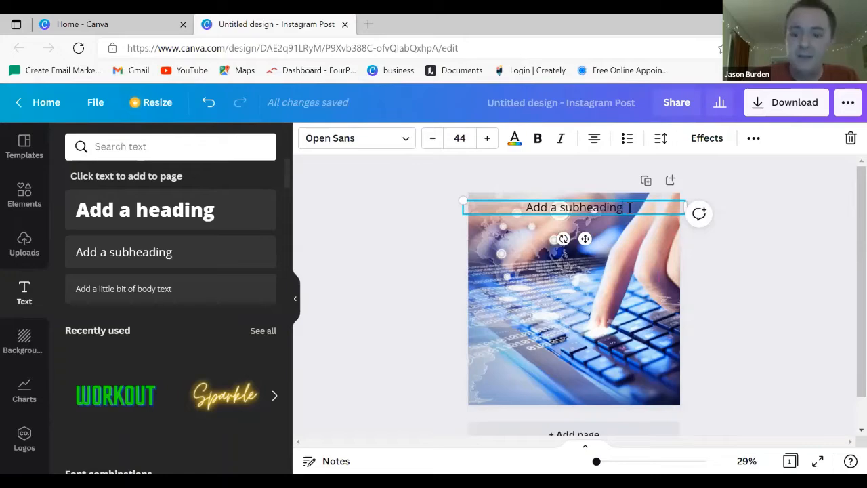
# Replace the subheading's placeholder with "OPPORTUNITIES DONT HAPPEN" and "YOU CREATE THEM!" on a second line.
pyautogui.press('BackSpace')
pyautogui.press('BackSpace')
pyautogui.press('BackSpace')
pyautogui.press('BackSpace')
pyautogui.press('BackSpace')
pyautogui.press('BackSpace')
pyautogui.press('BackSpace')
pyautogui.press('BackSpace')
pyautogui.press('BackSpace')
pyautogui.press('BackSpace')
pyautogui.press('BackSpace')
pyautogui.press('BackSpace')
pyautogui.press('BackSpace')
pyautogui.press('BackSpace')
pyautogui.press('BackSpace')
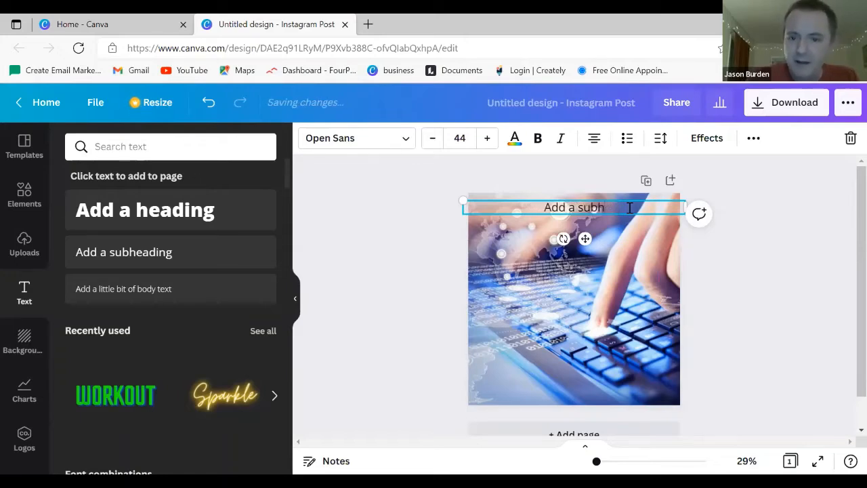
pyautogui.press('BackSpace')
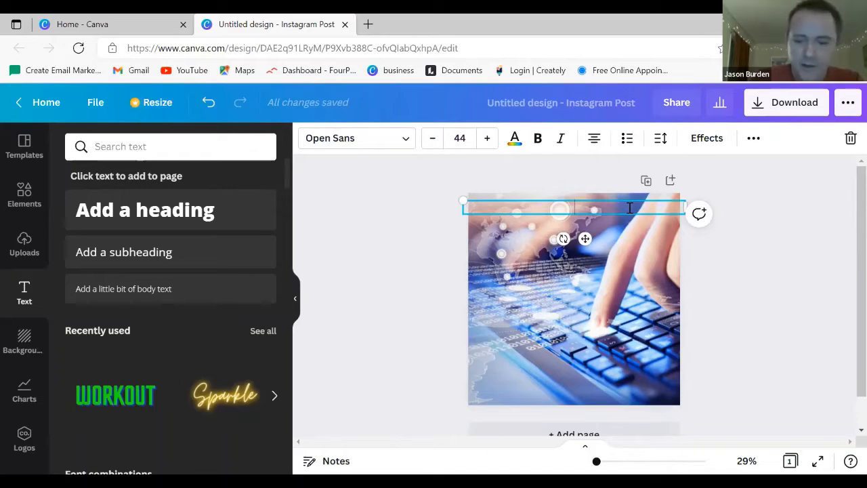
pyautogui.write('O')
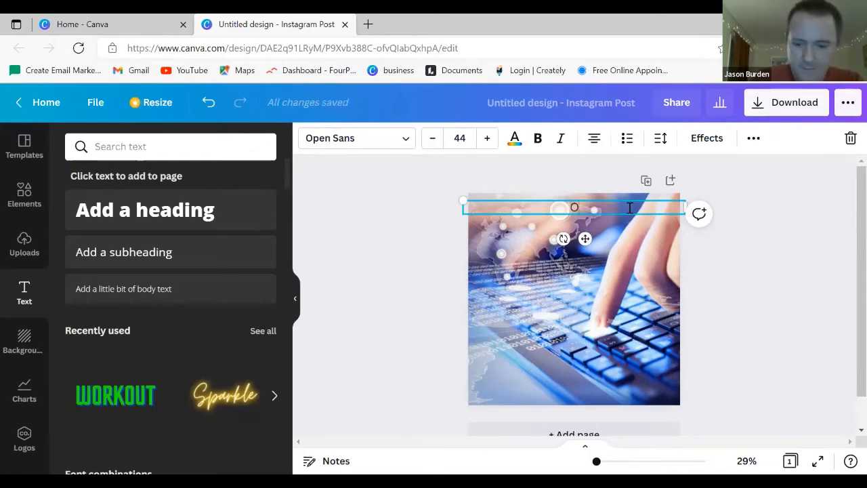
pyautogui.write('PPO')
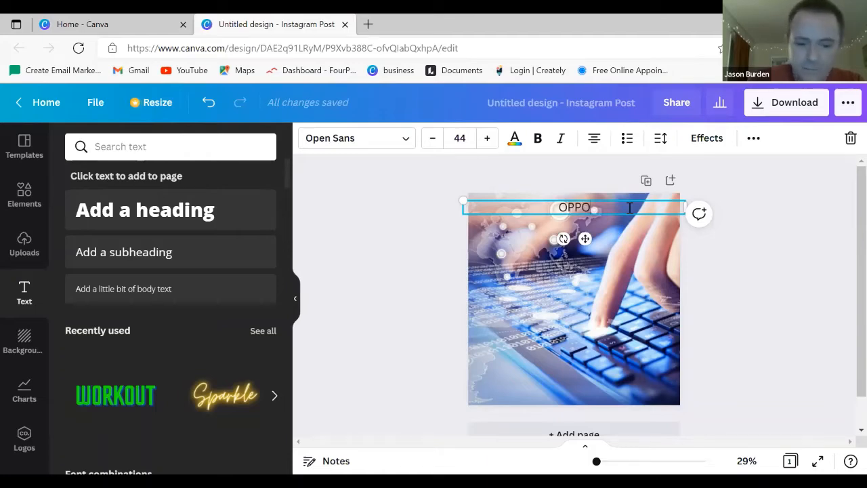
pyautogui.write('RTUN')
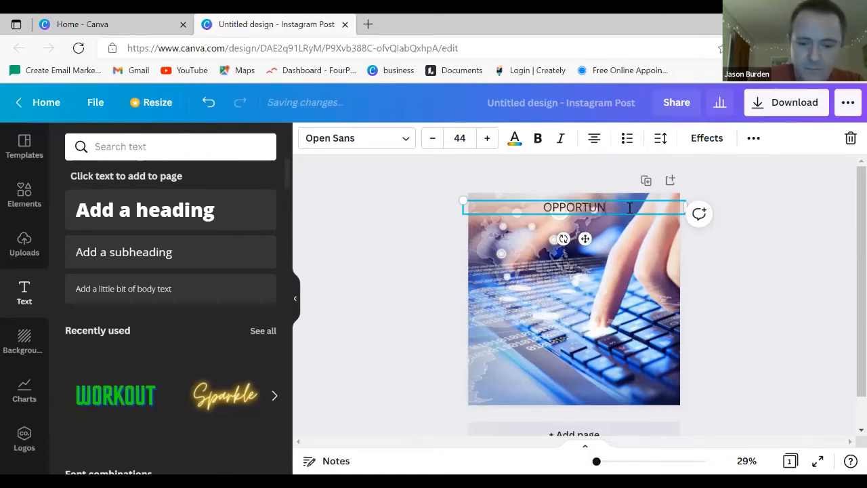
pyautogui.write('ITI')
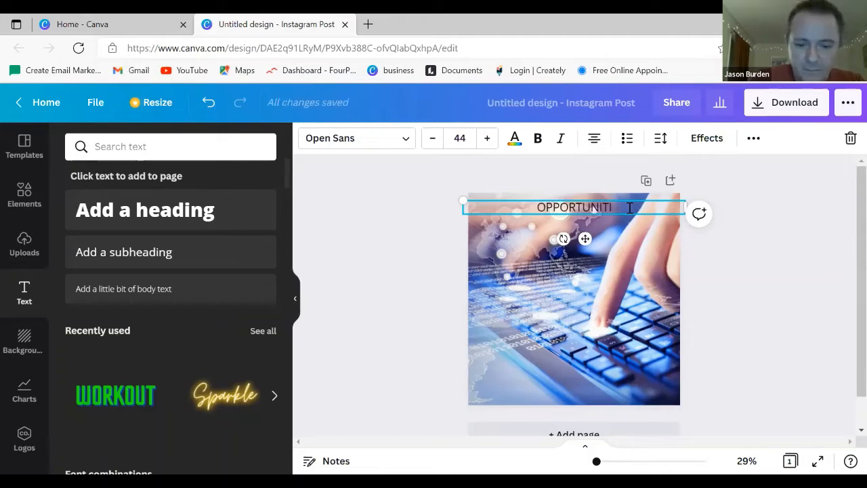
pyautogui.write('ES')
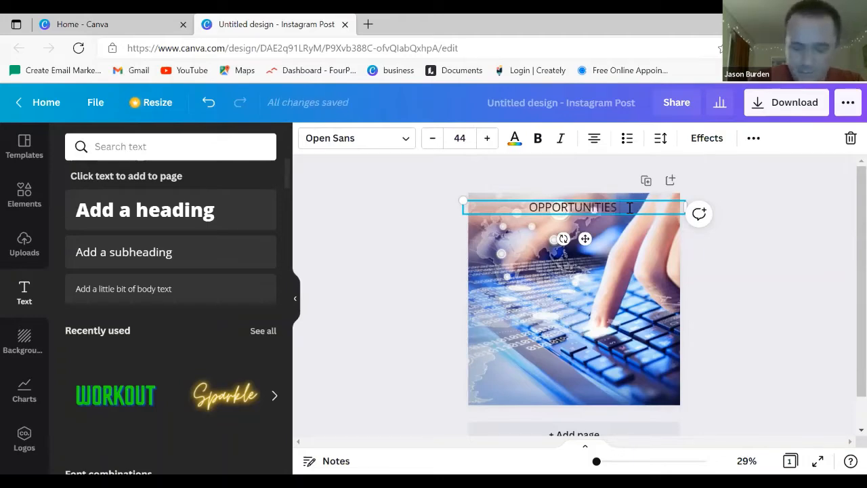
pyautogui.write(' DONT HAPPEN')
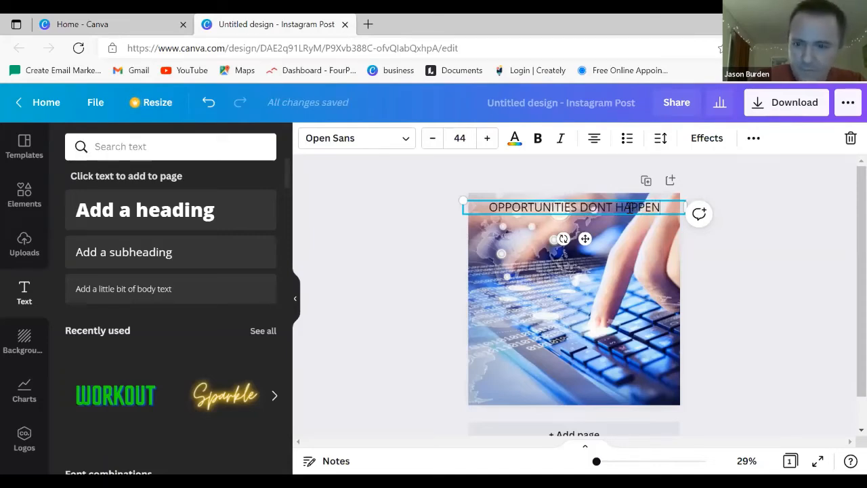
pyautogui.press('Return')
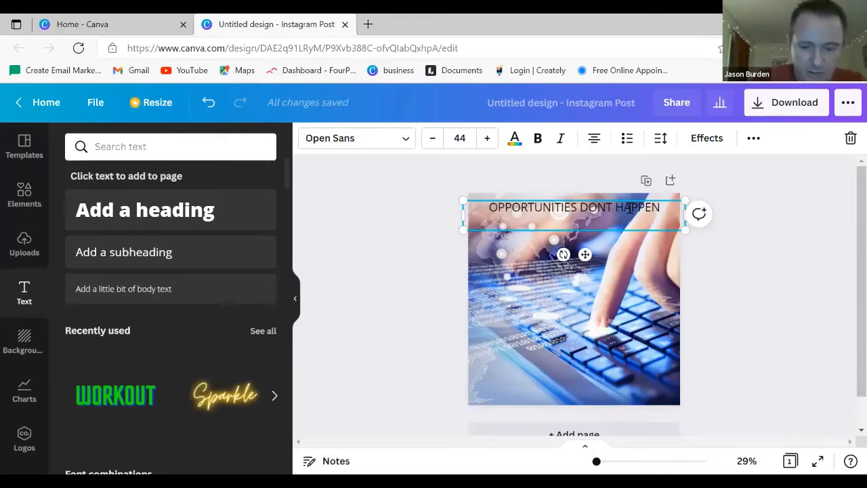
pyautogui.write('YOU')
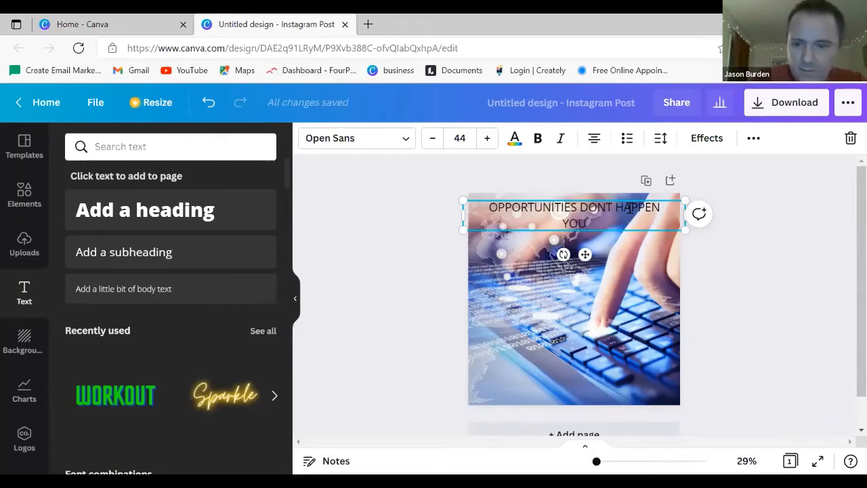
pyautogui.write(' CRE')
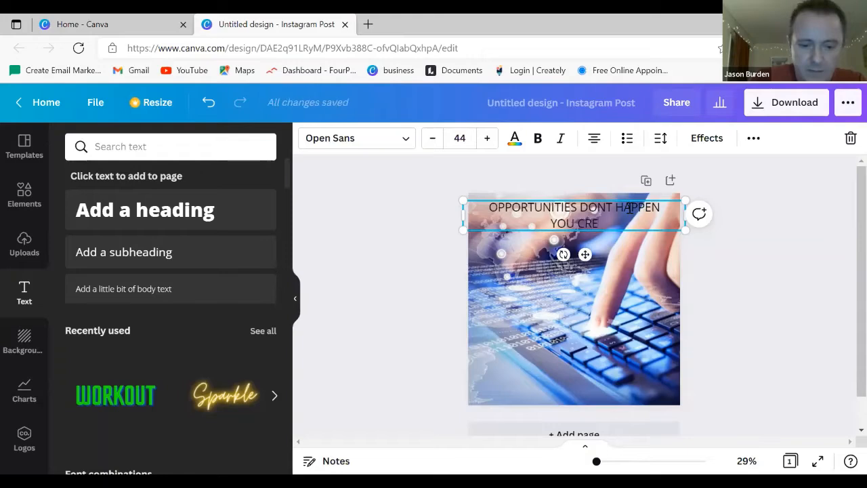
pyautogui.write('ATE TH')
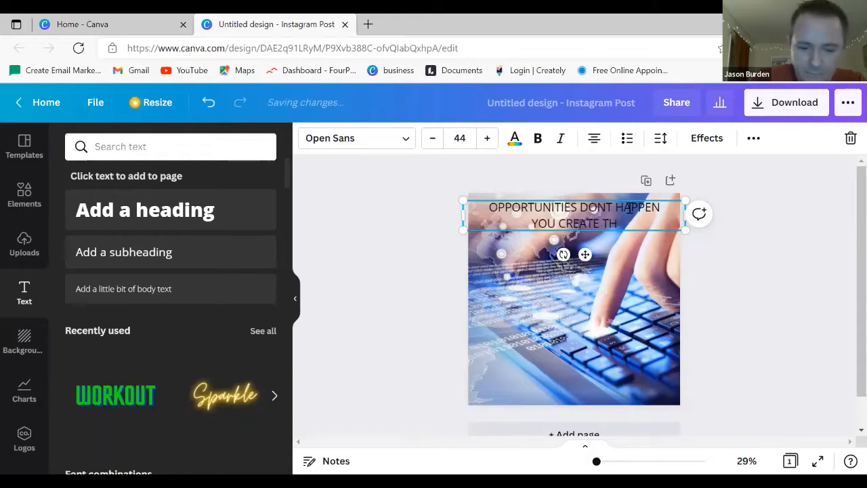
pyautogui.write('EM!')
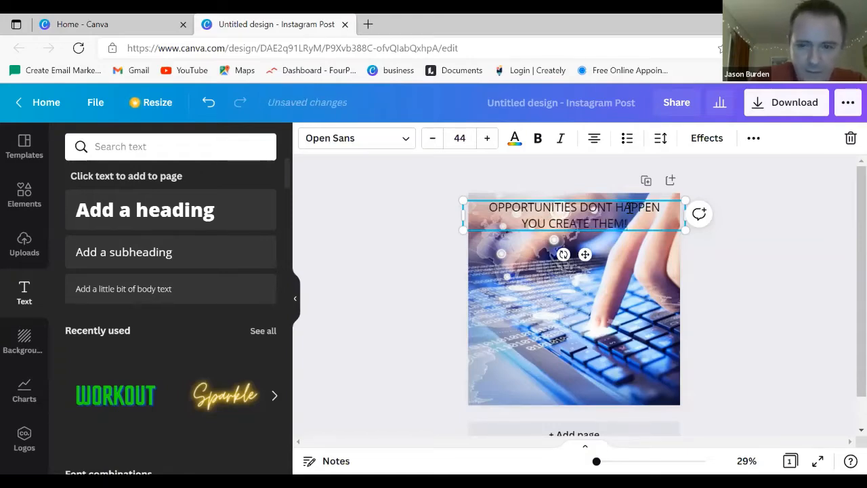
pyautogui.click(713, 272)
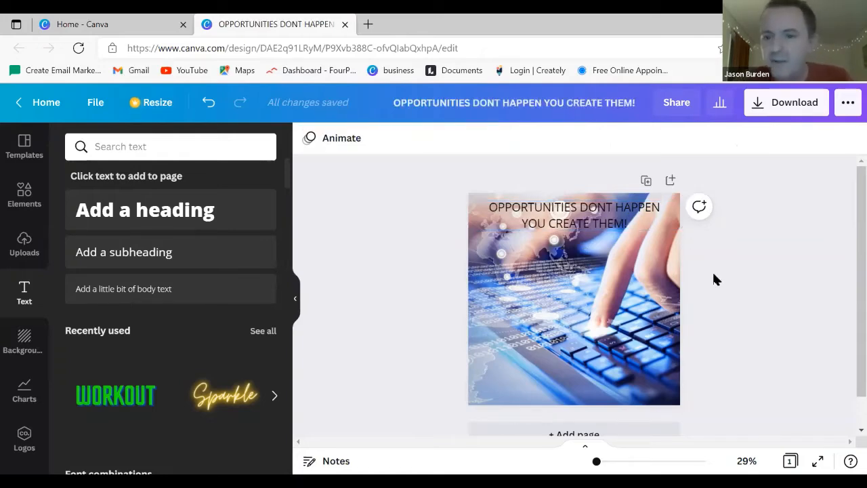
# Format the whole quote in Open Sans Extra Bold at font size 49.
pyautogui.click(636, 224)
pyautogui.moveTo(636, 224); pyautogui.dragTo(485, 210)
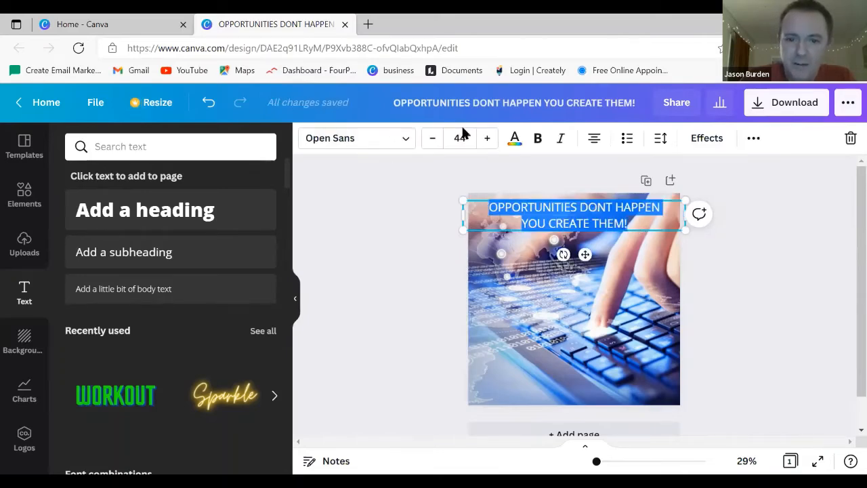
pyautogui.click(407, 141)
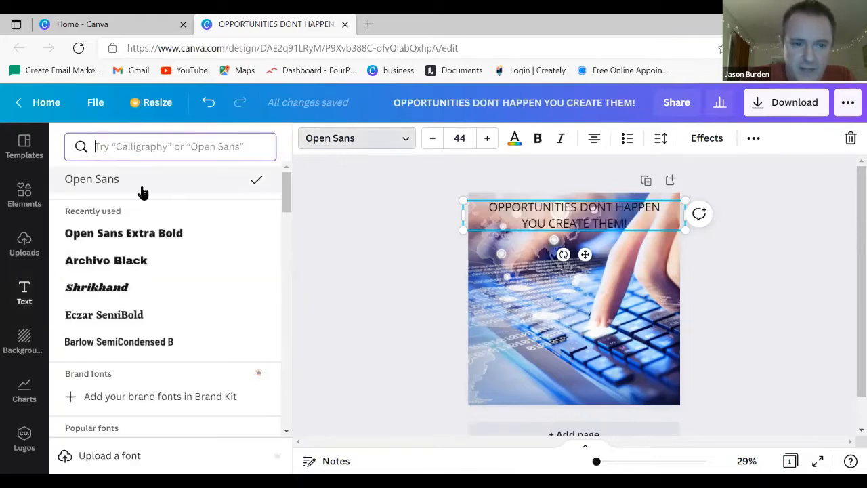
pyautogui.click(135, 236)
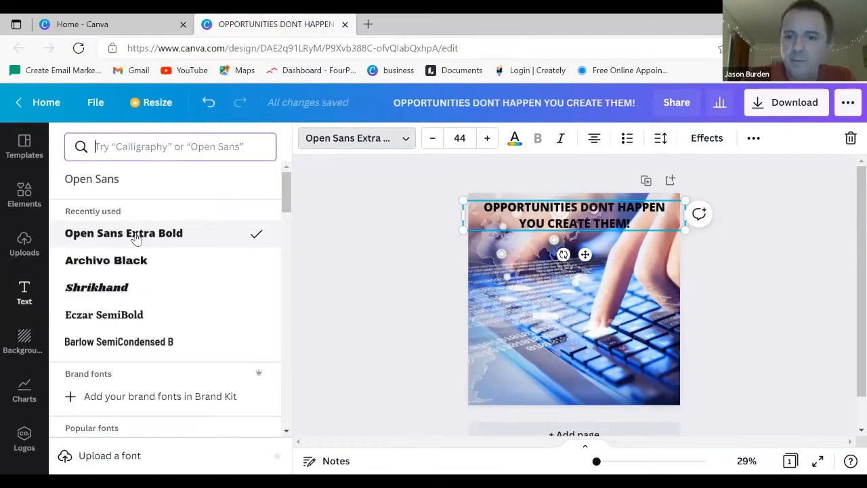
pyautogui.click(487, 138)
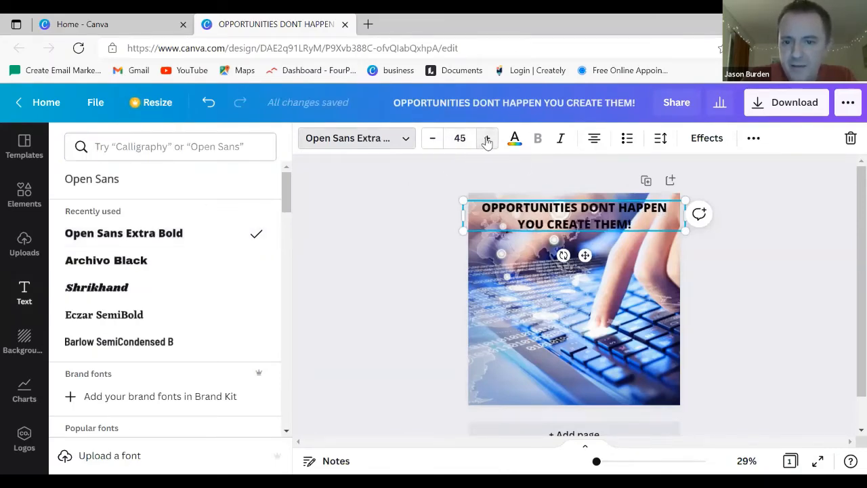
pyautogui.click(487, 138)
pyautogui.click(487, 138)
pyautogui.click(487, 138)
pyautogui.click(487, 138)
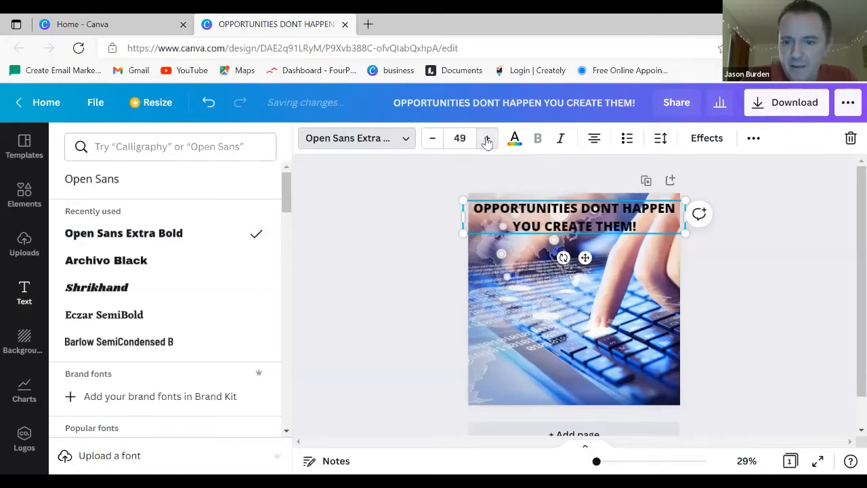
pyautogui.click(816, 301)
pyautogui.click(797, 277)
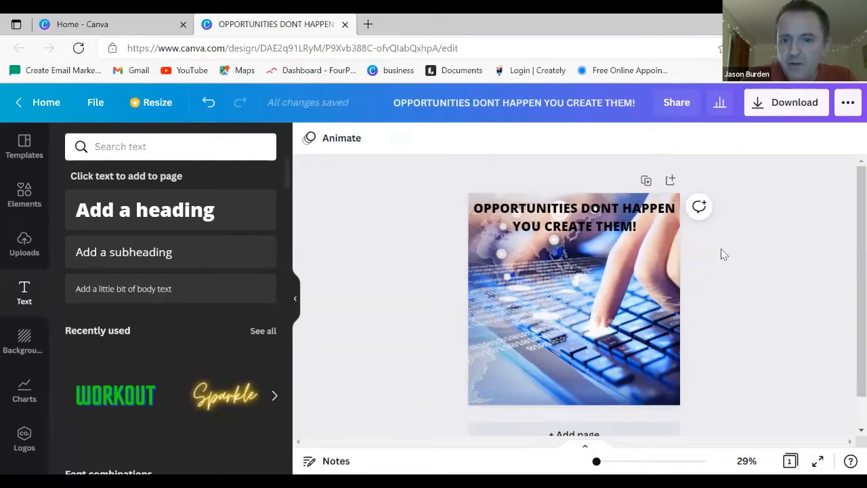
# Nudge the quote slightly lower on the page.
pyautogui.click(638, 217)
pyautogui.moveTo(638, 218)
pyautogui.mouseDown()
pyautogui.moveTo(650, 221)
pyautogui.moveTo(628, 227)
pyautogui.moveTo(620, 273)
pyautogui.moveTo(629, 213)
pyautogui.mouseUp()
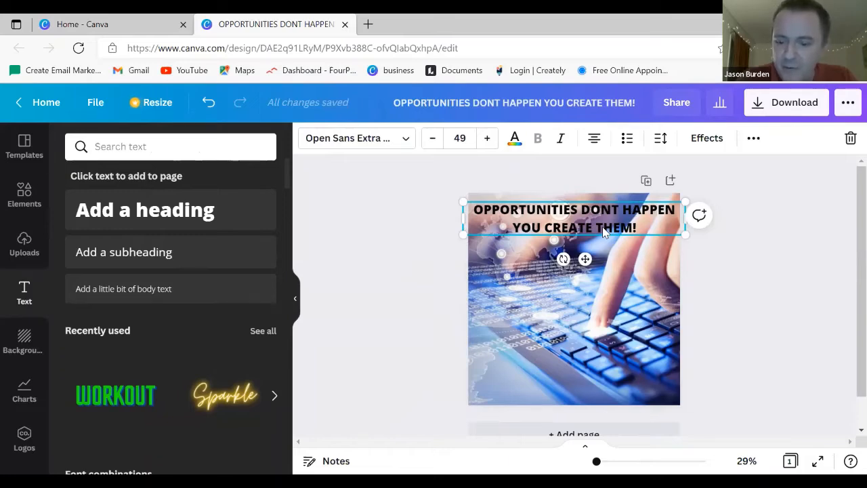
pyautogui.click(723, 312)
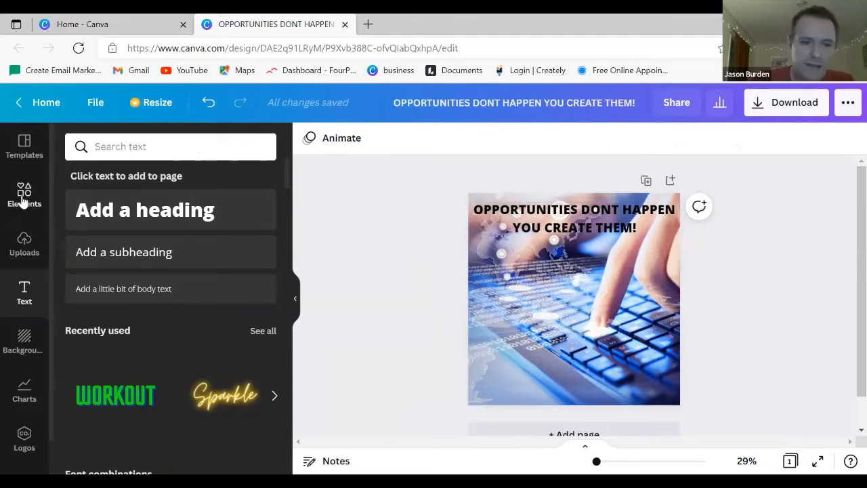
# Add the uploaded portrait of the bearded man in a blue shirt and position it below the quote.
pyautogui.click(23, 244)
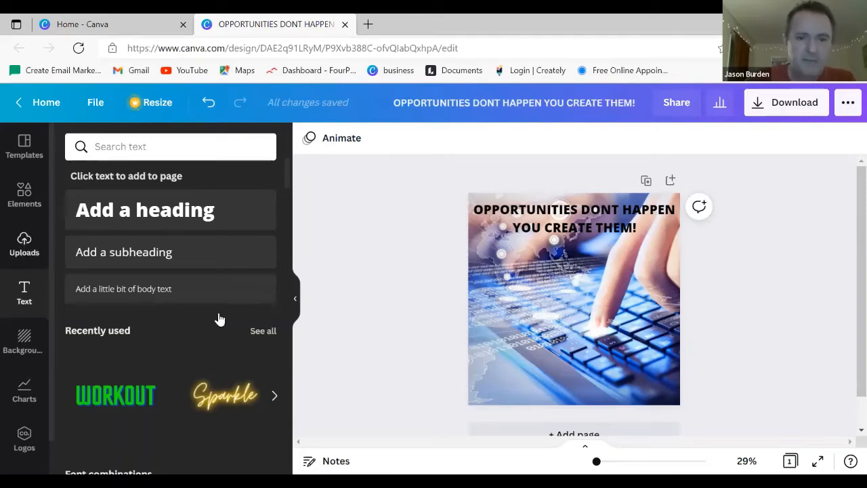
pyautogui.scroll(-10, 219, 319)
pyautogui.click(165, 337)
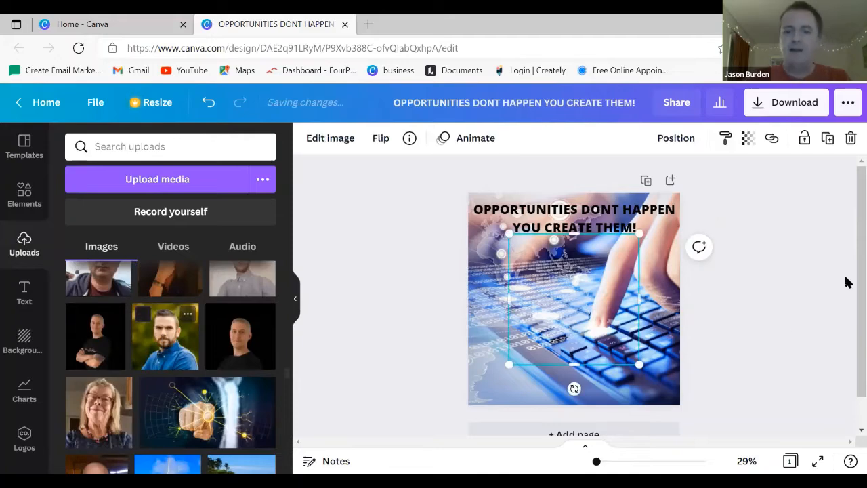
pyautogui.moveTo(574, 306); pyautogui.dragTo(573, 325)
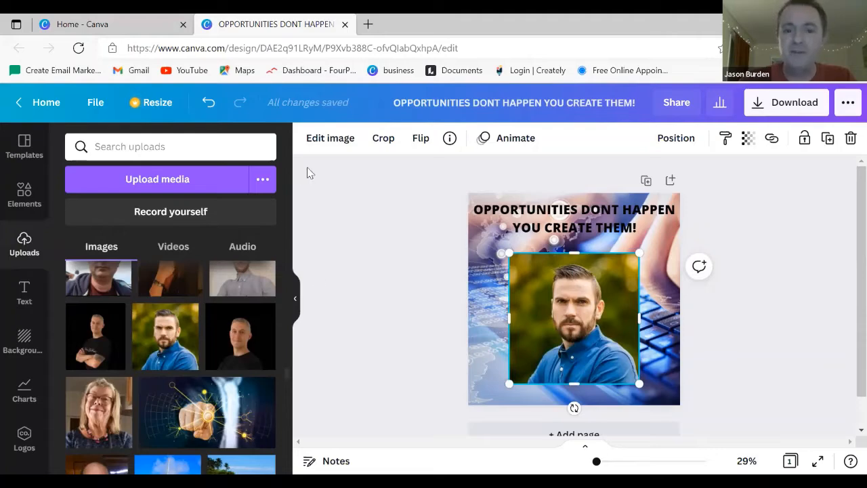
pyautogui.click(328, 139)
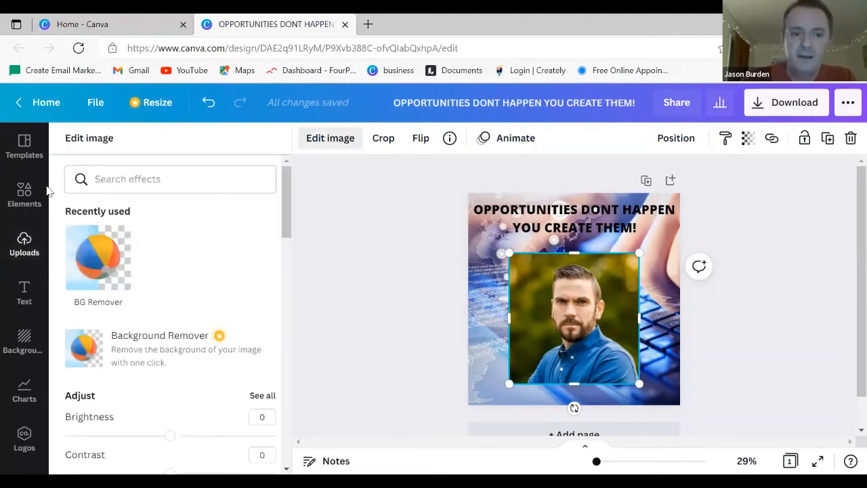
pyautogui.click(99, 265)
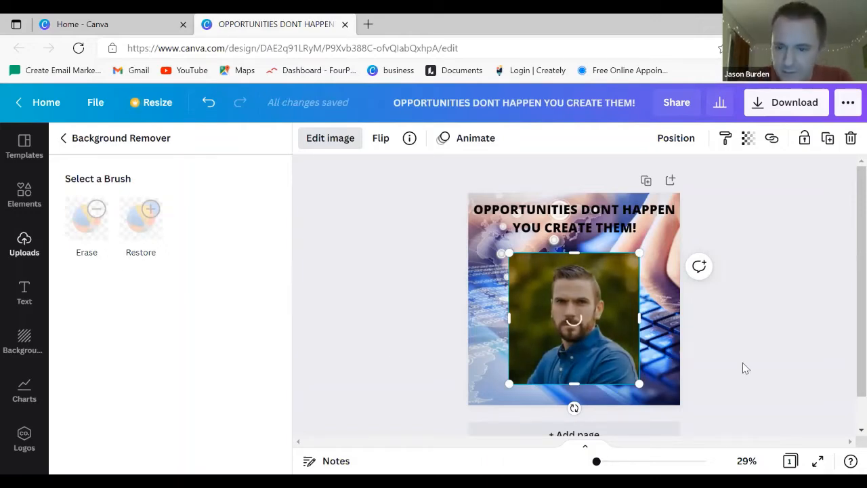
pyautogui.hotkey('ctrl', 'z')
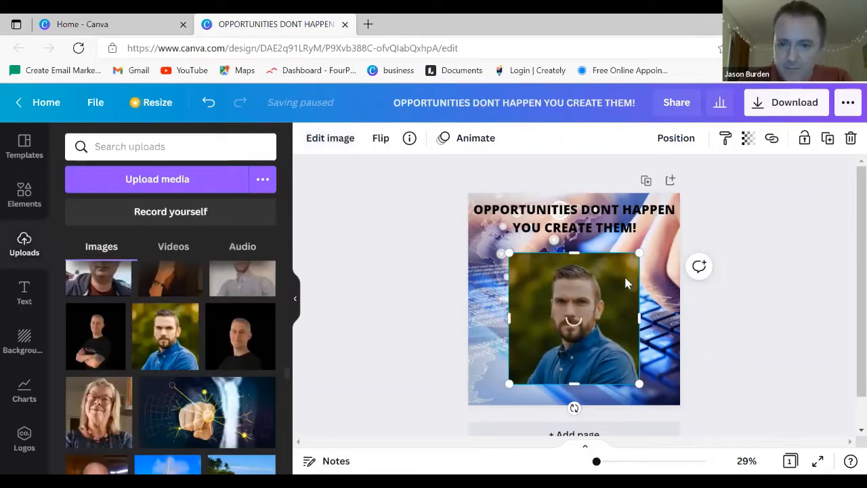
pyautogui.moveTo(638, 254); pyautogui.dragTo(554, 339)
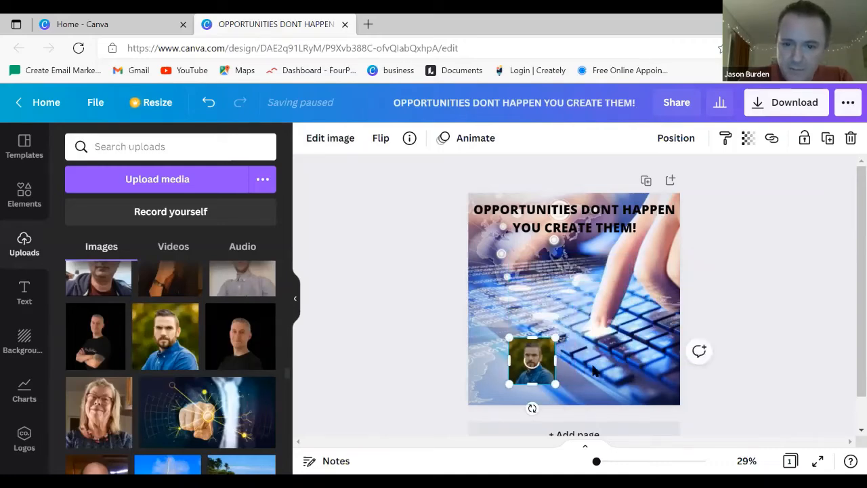
# Remove the background from the bearded man's portrait and enlarge the cutout to about 717 by 723.
pyautogui.click(536, 368)
pyautogui.click(363, 137)
pyautogui.click(101, 261)
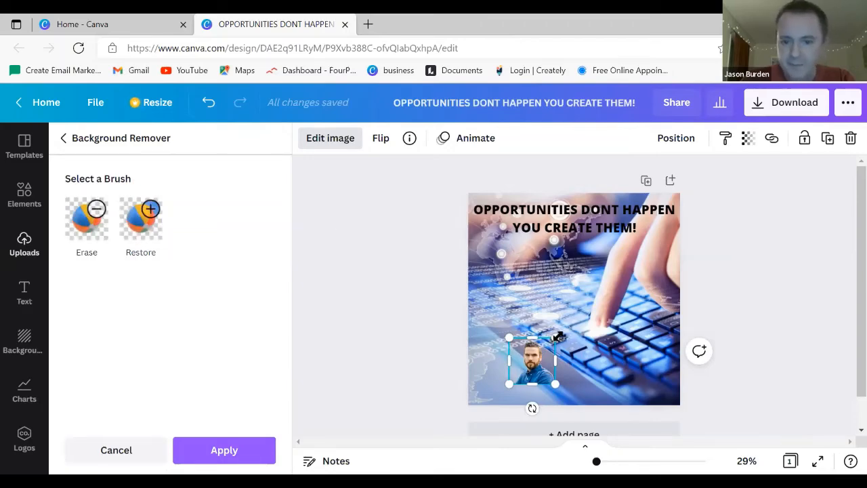
pyautogui.moveTo(556, 337); pyautogui.dragTo(646, 239)
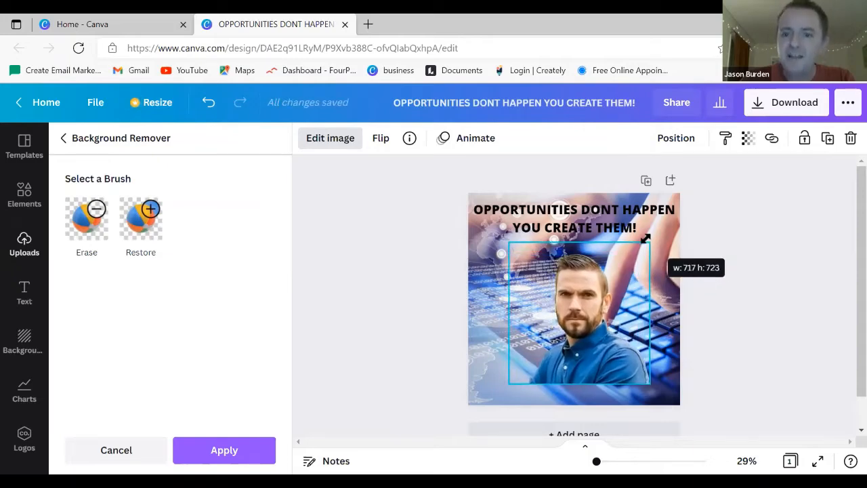
pyautogui.moveTo(646, 239); pyautogui.dragTo(646, 238)
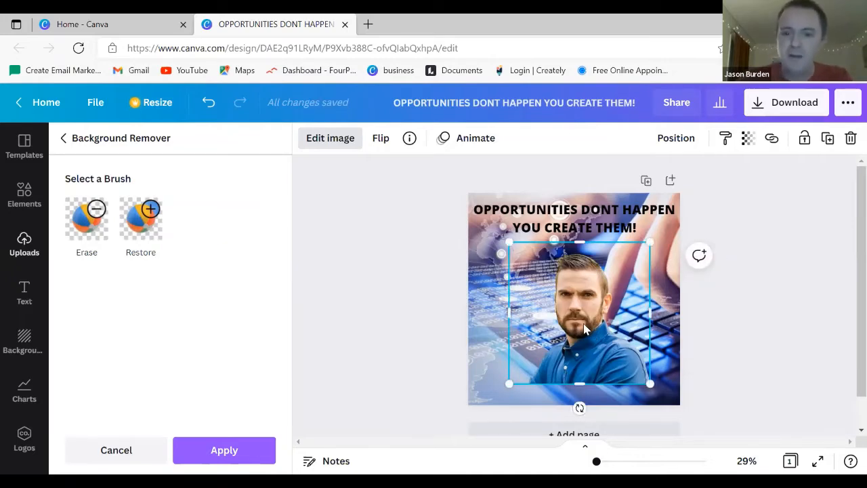
# Flip the portrait horizontally and place it against the page's left edge below the quote.
pyautogui.moveTo(591, 332); pyautogui.dragTo(587, 337)
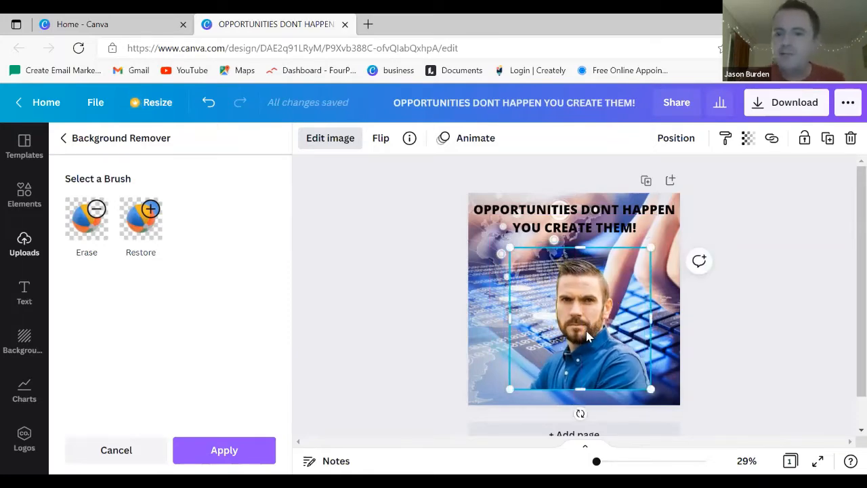
pyautogui.moveTo(588, 332); pyautogui.dragTo(530, 347)
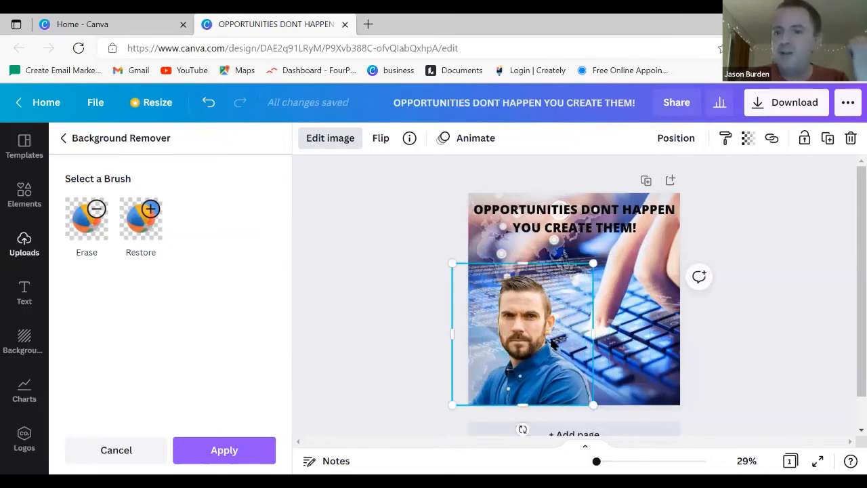
pyautogui.moveTo(552, 345); pyautogui.dragTo(528, 329)
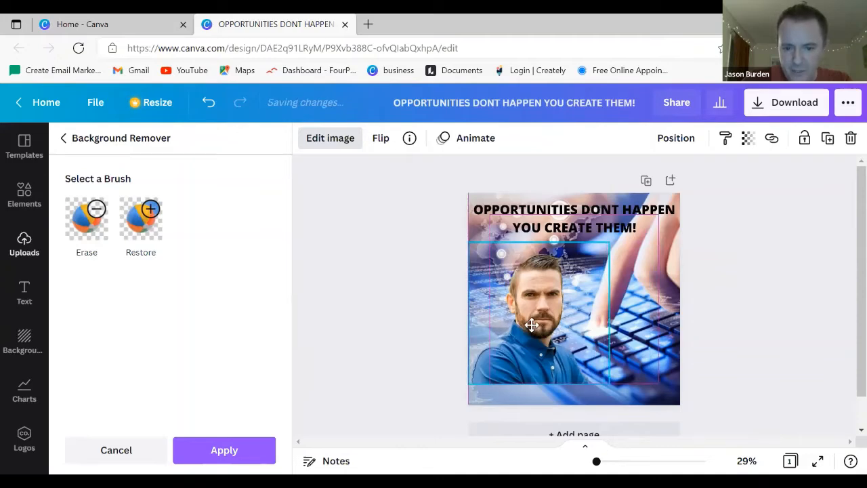
pyautogui.click(795, 320)
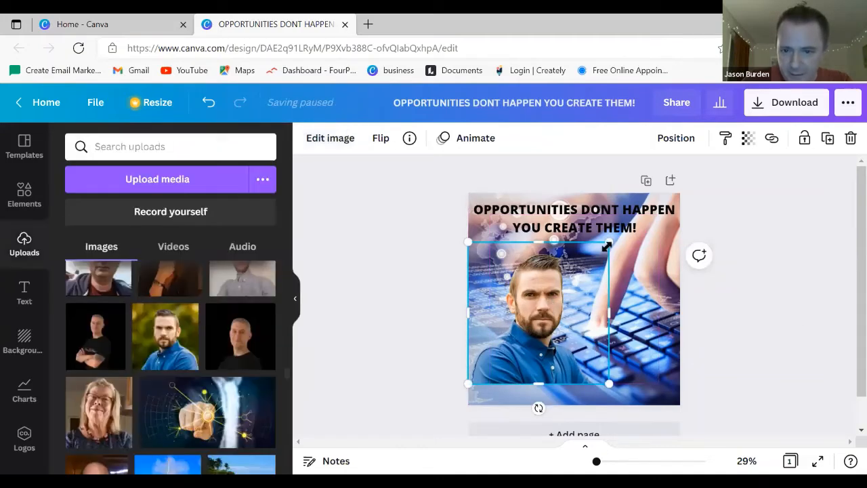
# Enlarge the portrait slightly and nudge it left until the man's shoulder meets the page's left edge.
pyautogui.moveTo(609, 243); pyautogui.dragTo(615, 236)
pyautogui.click(794, 309)
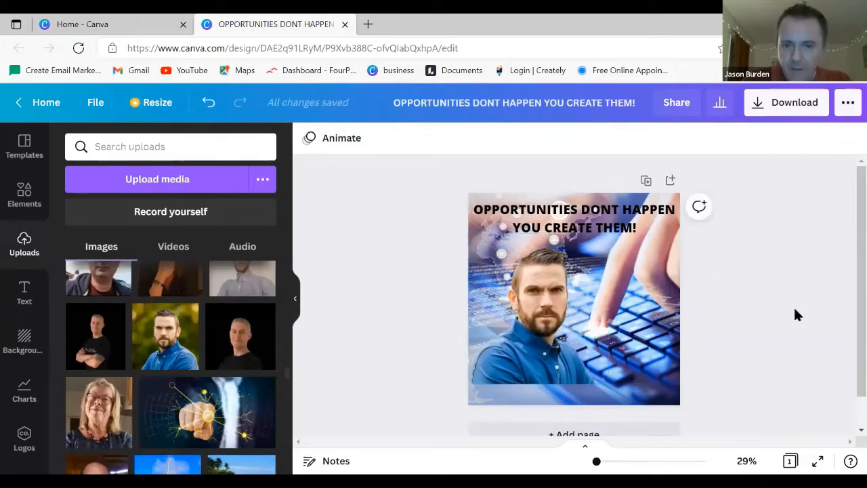
pyautogui.click(512, 362)
pyautogui.press('Left')
pyautogui.press('Left')
pyautogui.press('Left')
pyautogui.press('Left')
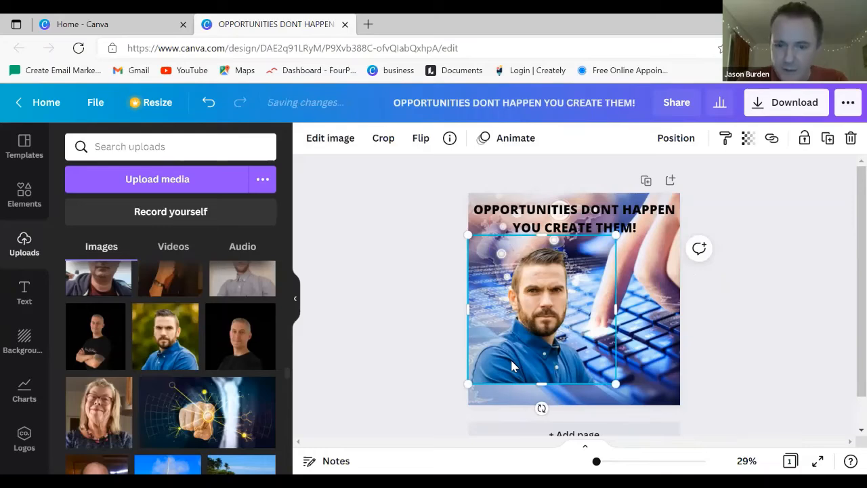
pyautogui.press('Left')
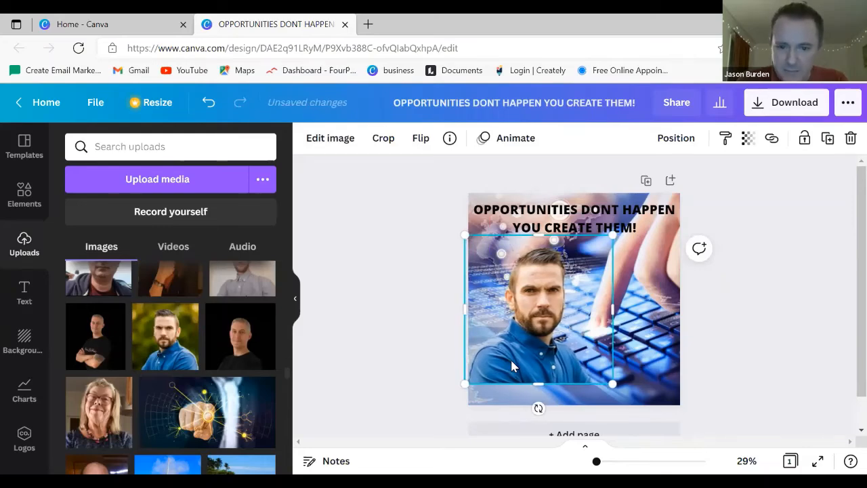
pyautogui.click(780, 360)
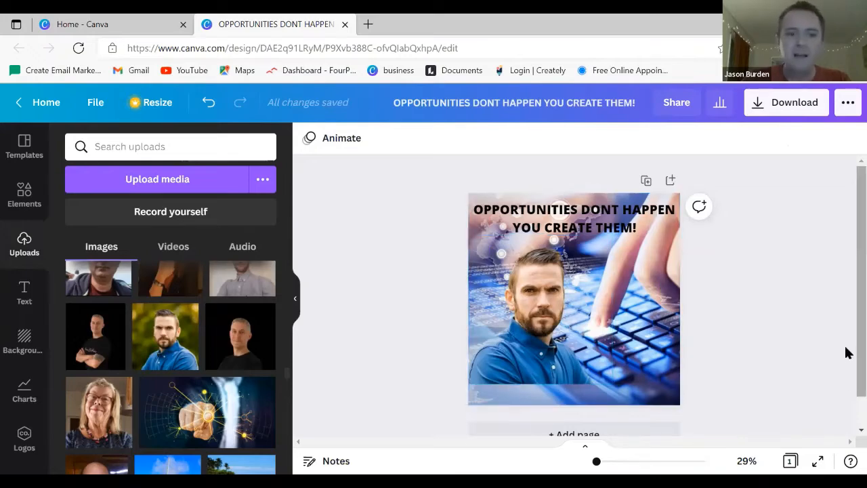
# Add a square shape, reduce it to about half its height, and move it to the bottom of the page.
pyautogui.click(24, 193)
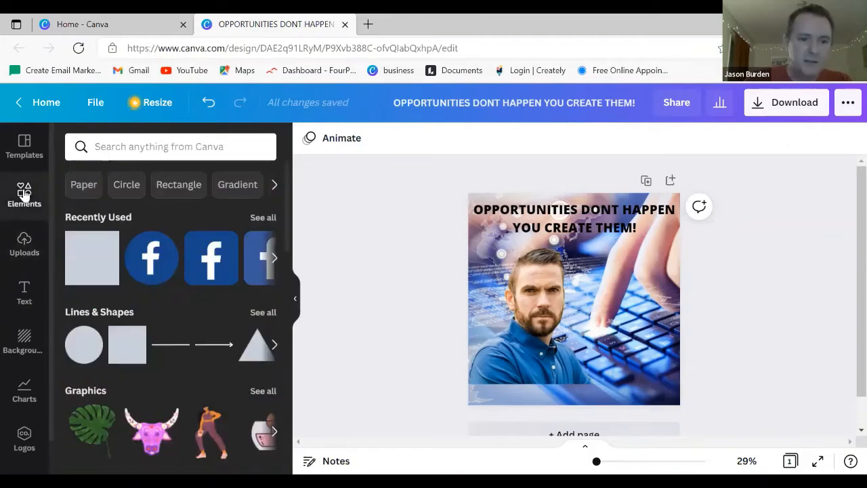
pyautogui.click(127, 352)
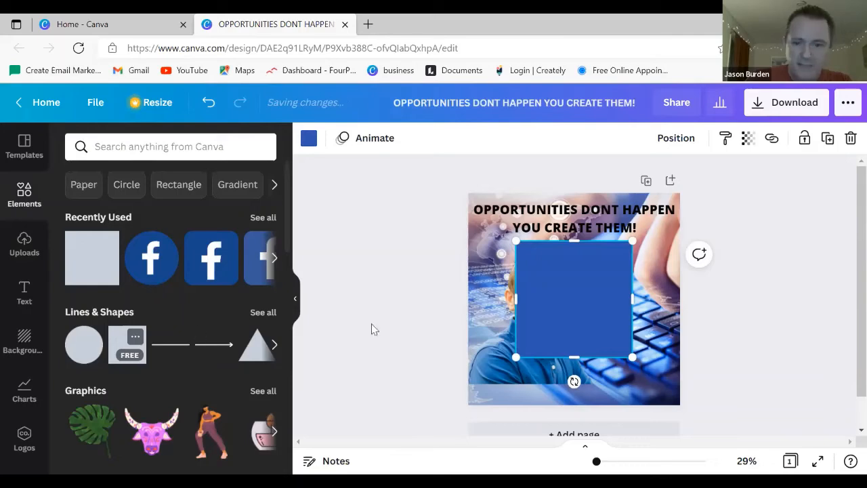
pyautogui.moveTo(577, 243); pyautogui.dragTo(575, 299)
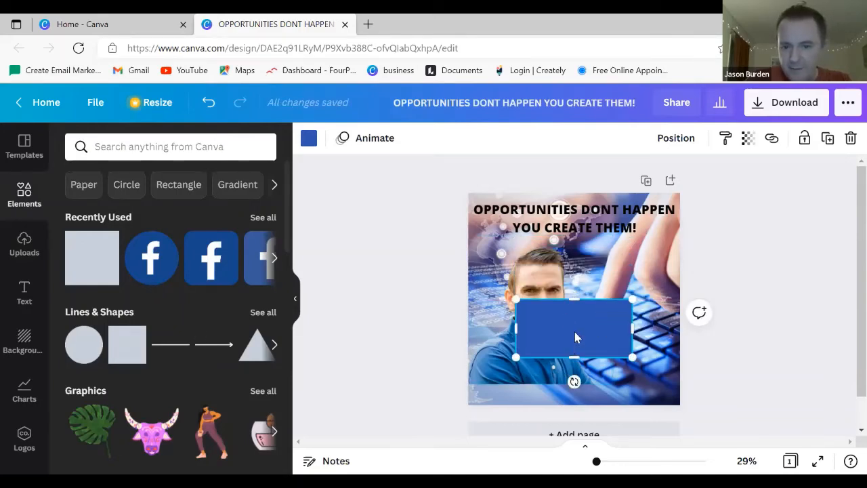
pyautogui.moveTo(576, 337); pyautogui.dragTo(579, 400)
# Tilt the rectangle upward to the right and stretch it past both page edges, covering the portrait's lower edge as a slanted banner.
pyautogui.scroll(-1, 579, 399)
pyautogui.moveTo(657, 350); pyautogui.dragTo(659, 332)
pyautogui.moveTo(631, 335); pyautogui.dragTo(702, 319)
pyautogui.moveTo(624, 378); pyautogui.dragTo(639, 406)
pyautogui.moveTo(521, 377); pyautogui.dragTo(465, 389)
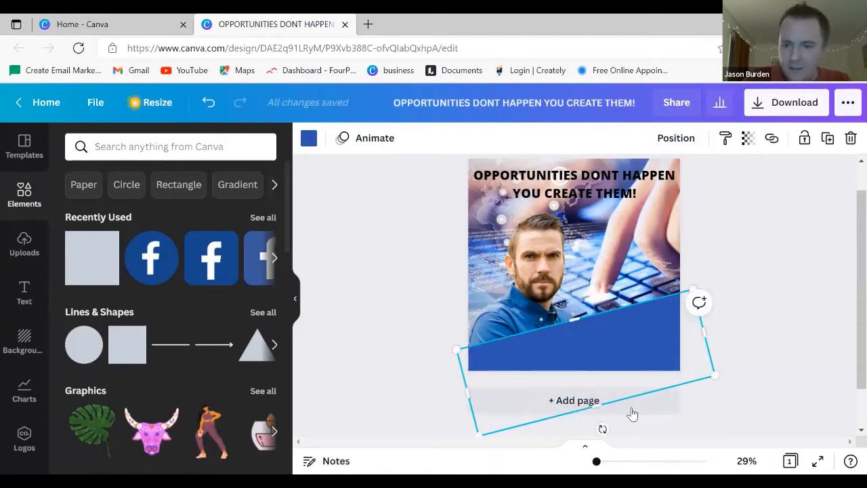
pyautogui.moveTo(600, 431); pyautogui.dragTo(595, 431)
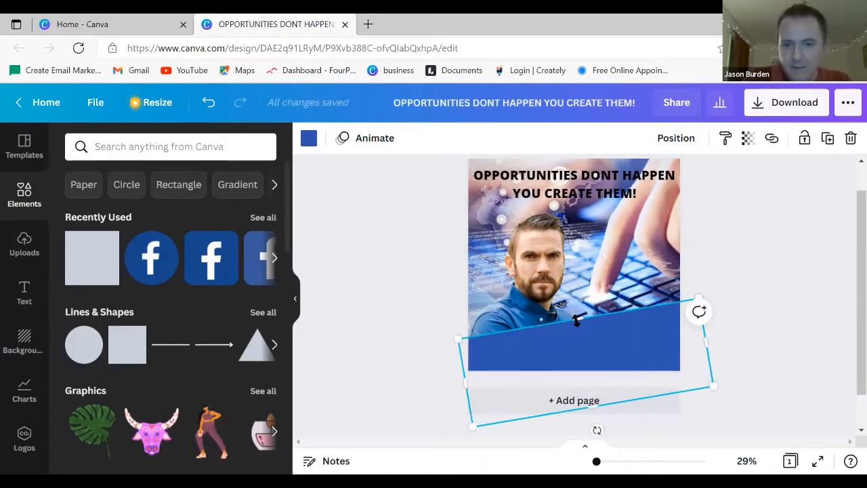
pyautogui.moveTo(576, 318); pyautogui.dragTo(578, 326)
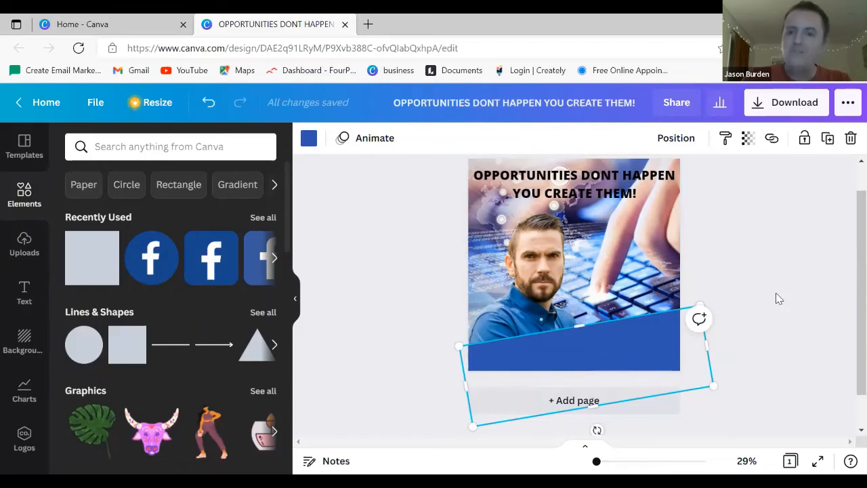
pyautogui.click(759, 259)
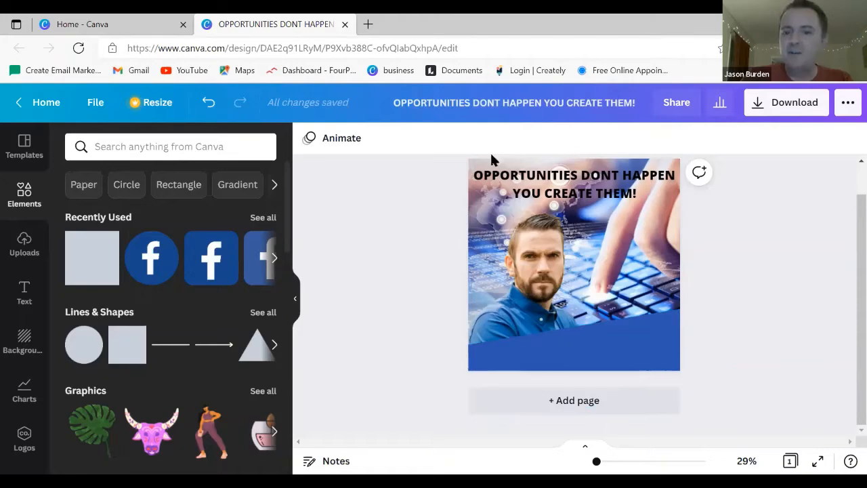
# Recolor the slanted banner with the mauve from the photo colors.
pyautogui.click(638, 347)
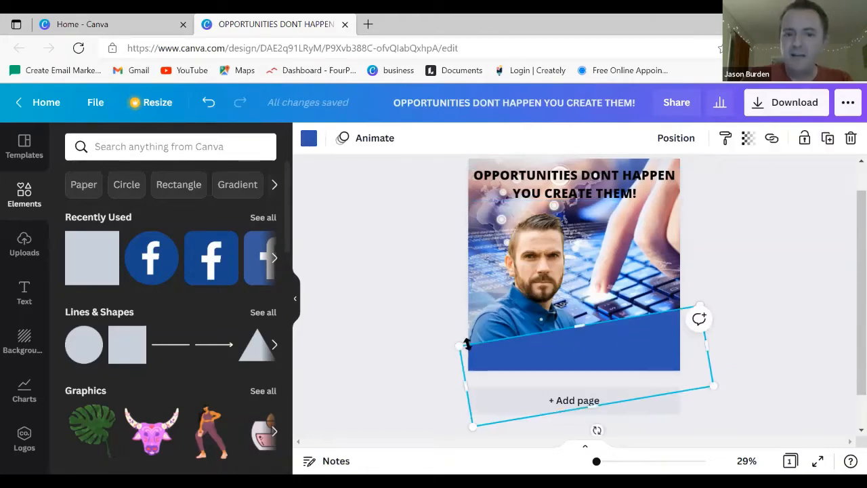
pyautogui.click(309, 139)
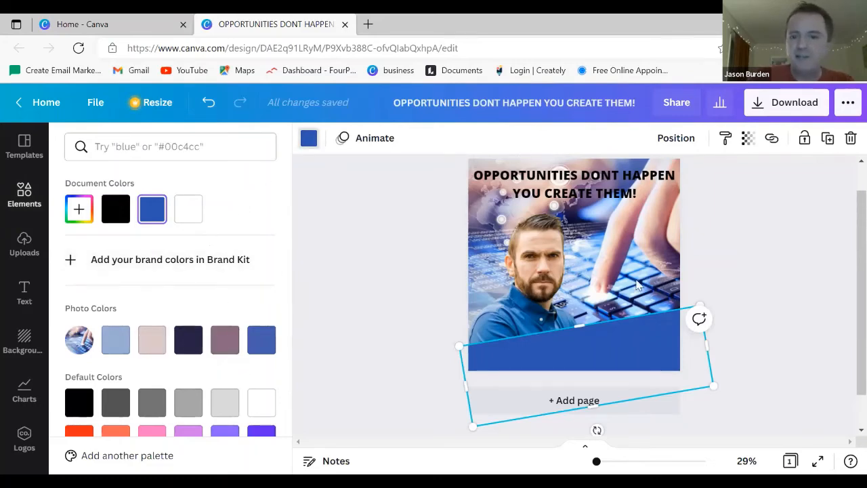
pyautogui.click(226, 345)
pyautogui.click(777, 283)
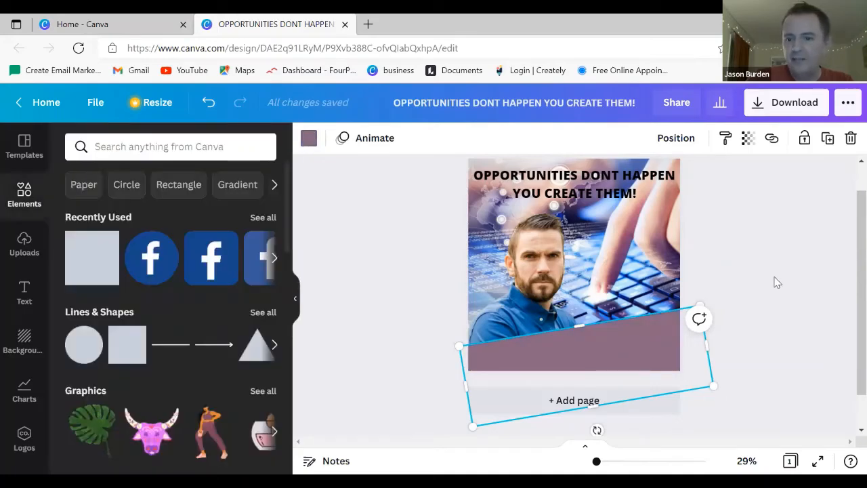
pyautogui.click(778, 282)
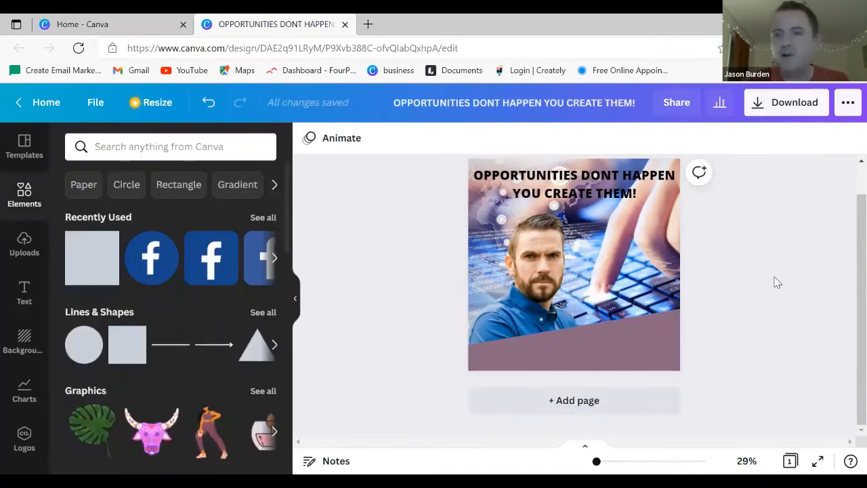
# Change the quote's text color to white.
pyautogui.click(574, 183)
pyautogui.click(515, 138)
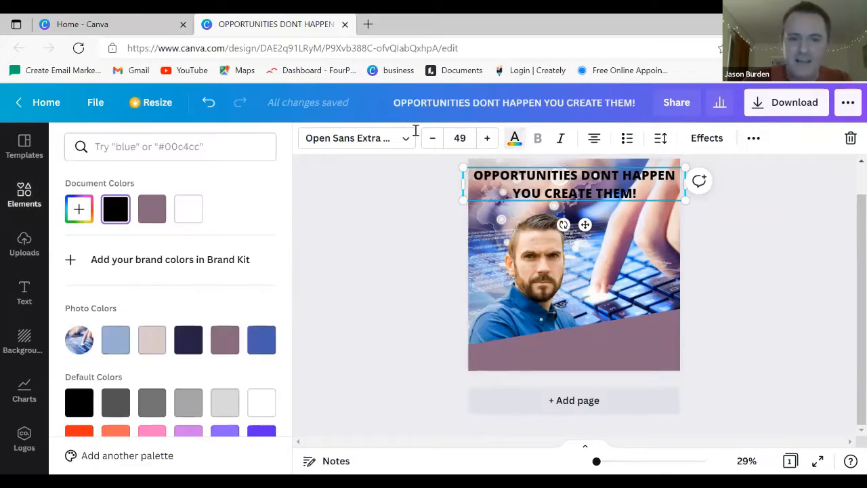
pyautogui.click(189, 211)
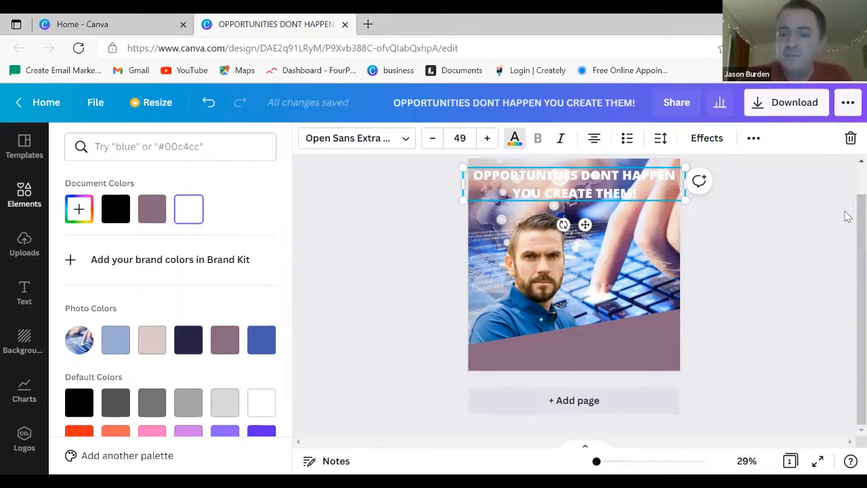
# Apply the Shadow text effect to the quote and set the shadow color to black.
pyautogui.click(706, 142)
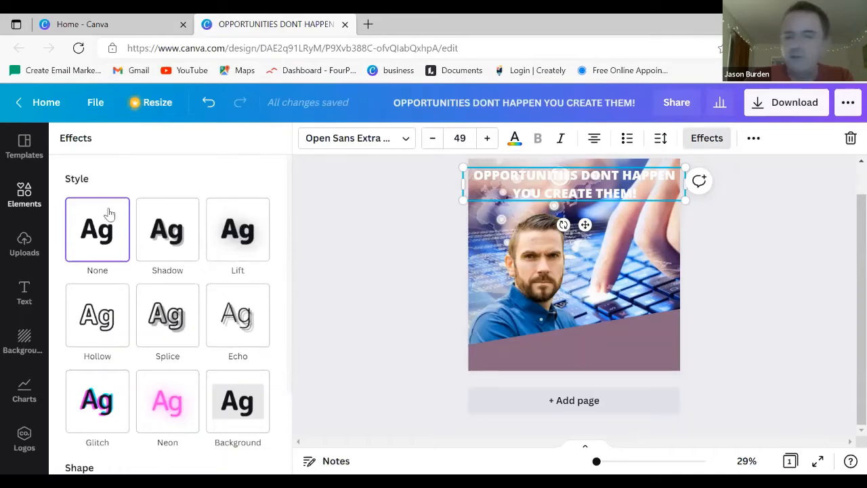
pyautogui.click(165, 236)
pyautogui.scroll(-3, 281, 248)
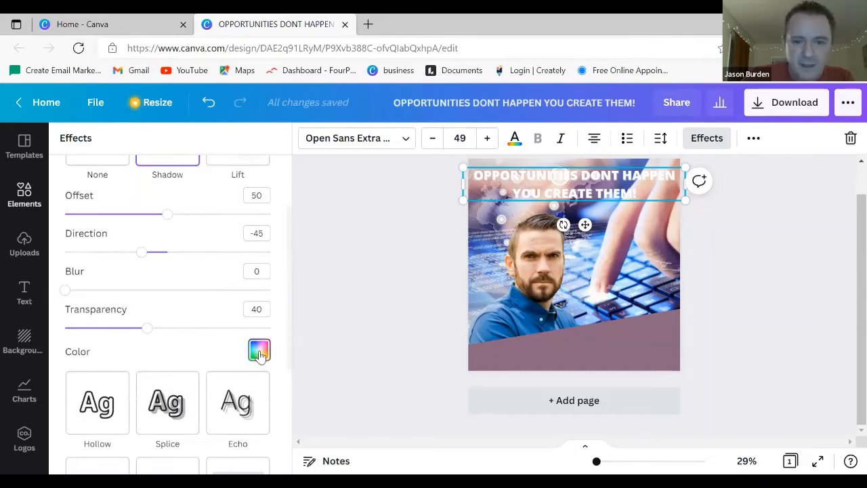
pyautogui.click(259, 351)
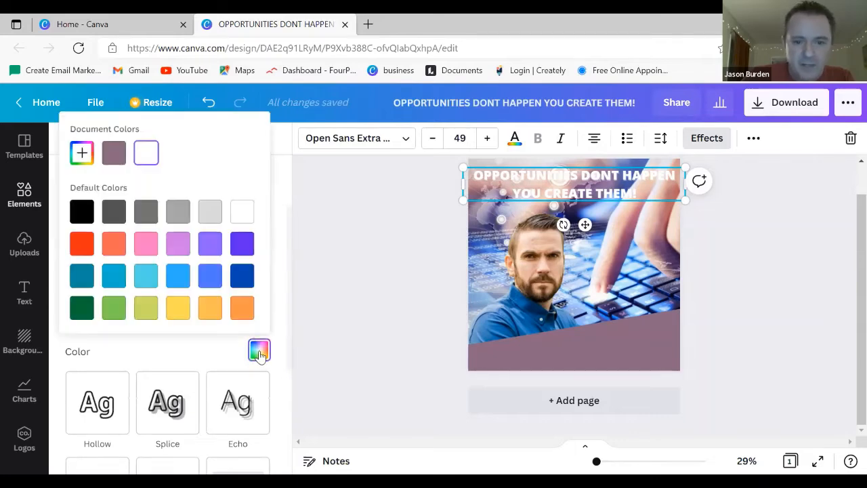
pyautogui.click(80, 215)
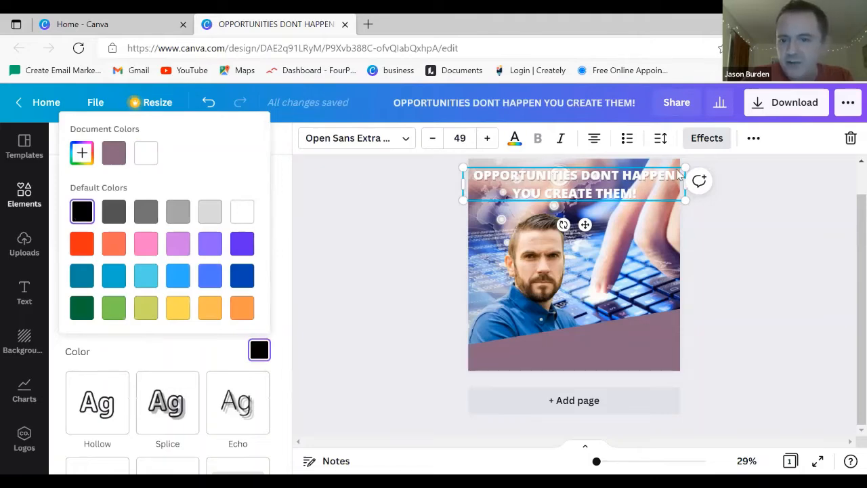
pyautogui.click(273, 218)
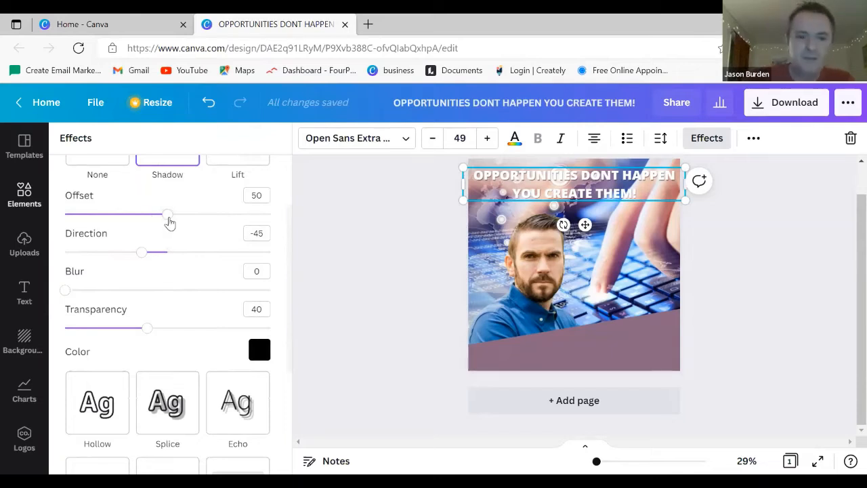
# Set the quote's shadow offset to 85 and its transparency to 98.
pyautogui.moveTo(172, 224); pyautogui.dragTo(241, 222)
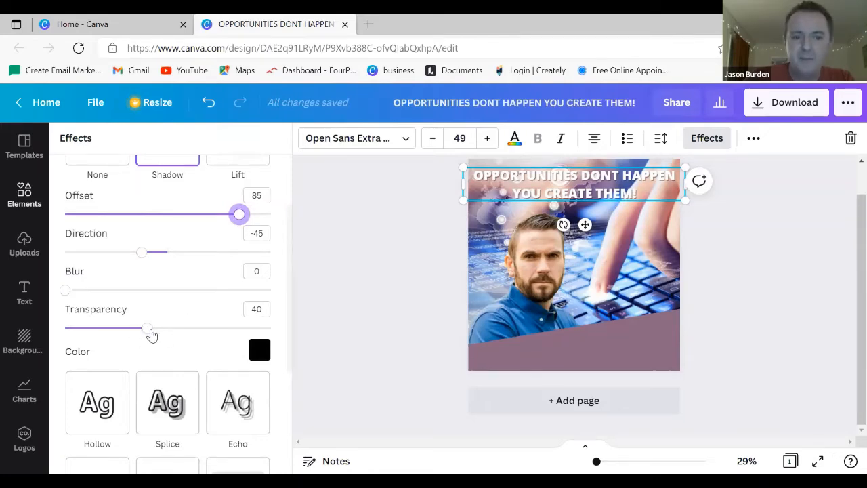
pyautogui.moveTo(149, 332); pyautogui.dragTo(266, 330)
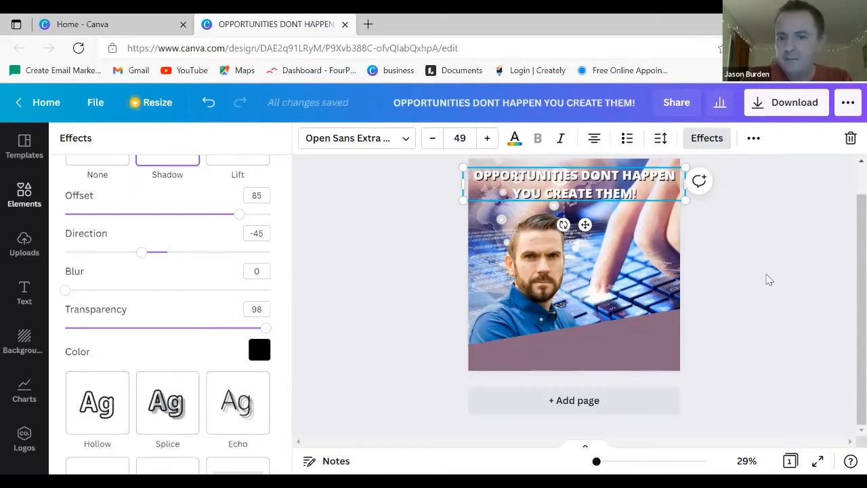
pyautogui.click(769, 280)
pyautogui.click(769, 280)
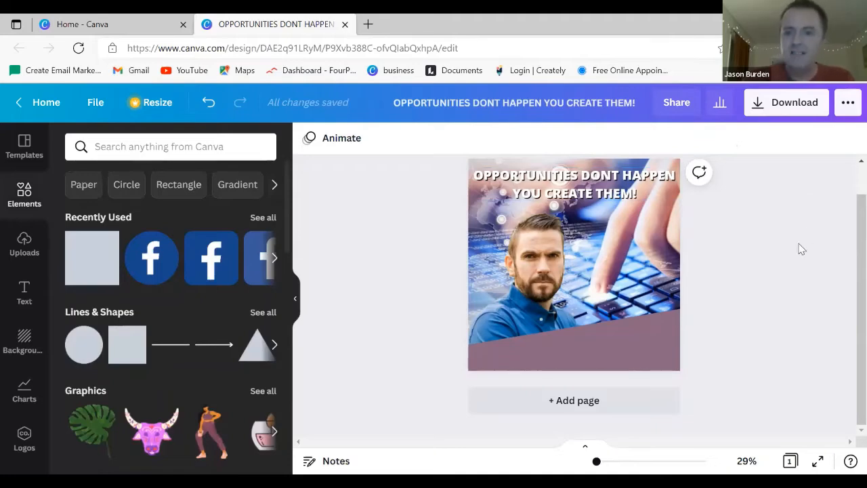
# Copy the quote text box and paste a duplicate of it onto the page.
pyautogui.rightClick(578, 190)
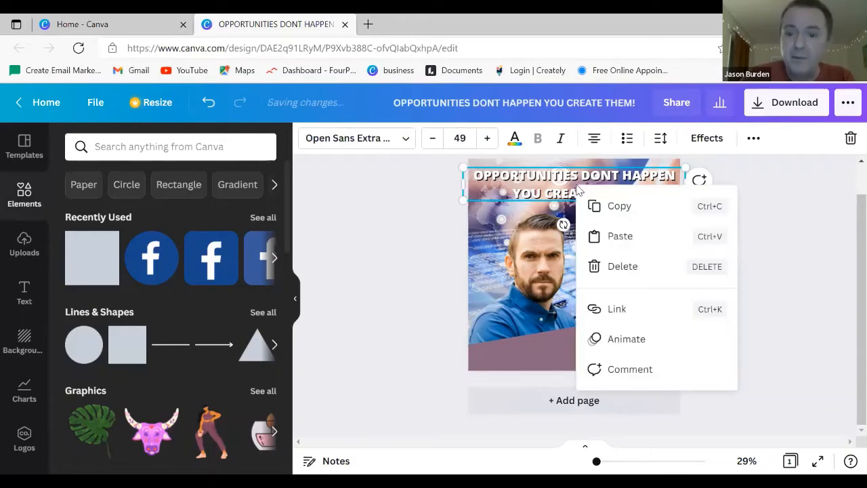
pyautogui.click(617, 208)
pyautogui.rightClick(599, 193)
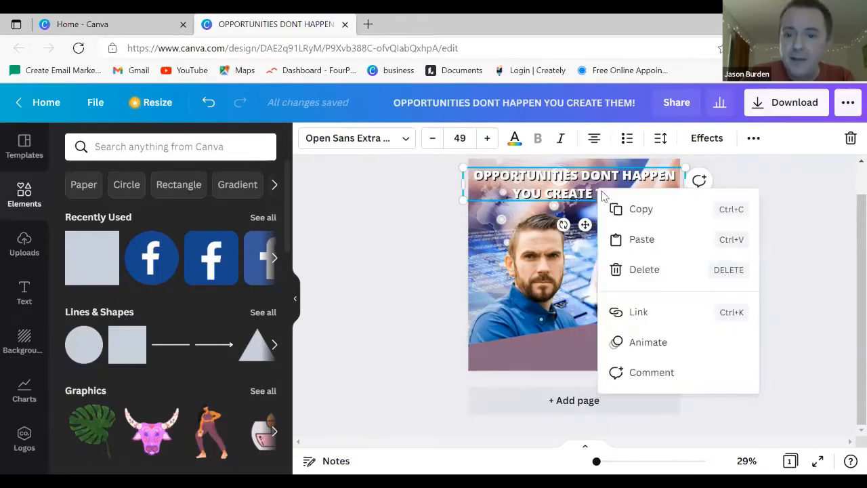
pyautogui.click(634, 239)
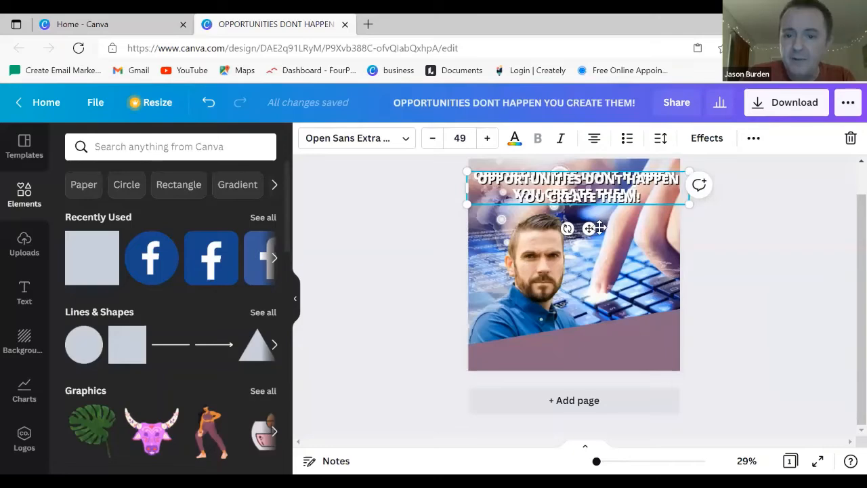
# Reduce the duplicated quote's font size to 25 and move it onto the slanted banner at the bottom of the page.
pyautogui.moveTo(598, 196); pyautogui.dragTo(595, 327)
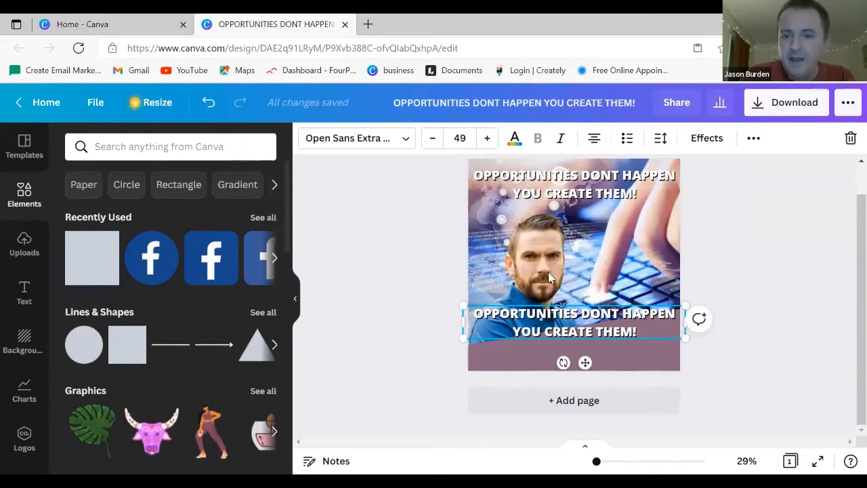
pyautogui.moveTo(432, 139); pyautogui.dragTo(433, 140)
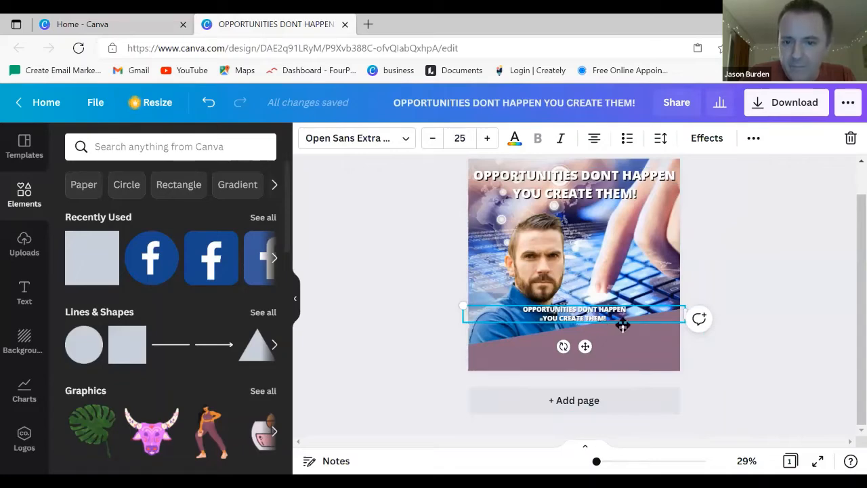
pyautogui.moveTo(619, 323); pyautogui.dragTo(635, 353)
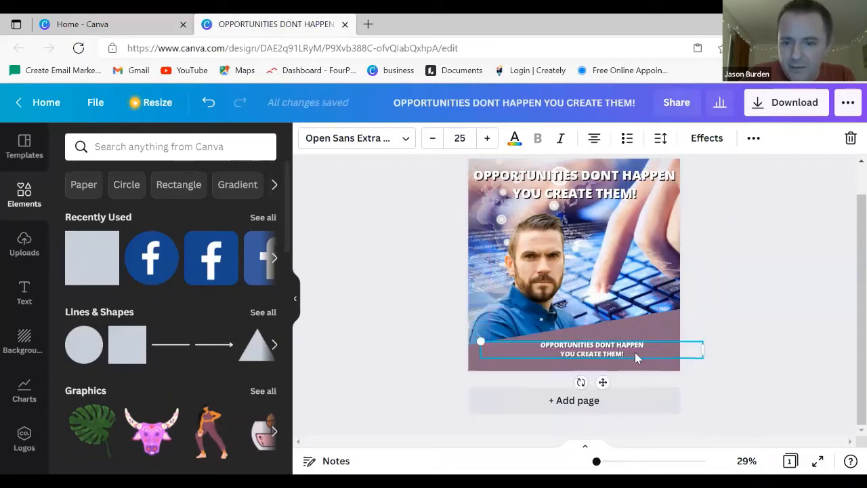
# Replace the duplicate's text with "GREAT BUSINESS" and "BEST EDUCATION" on two lines.
pyautogui.click(629, 355)
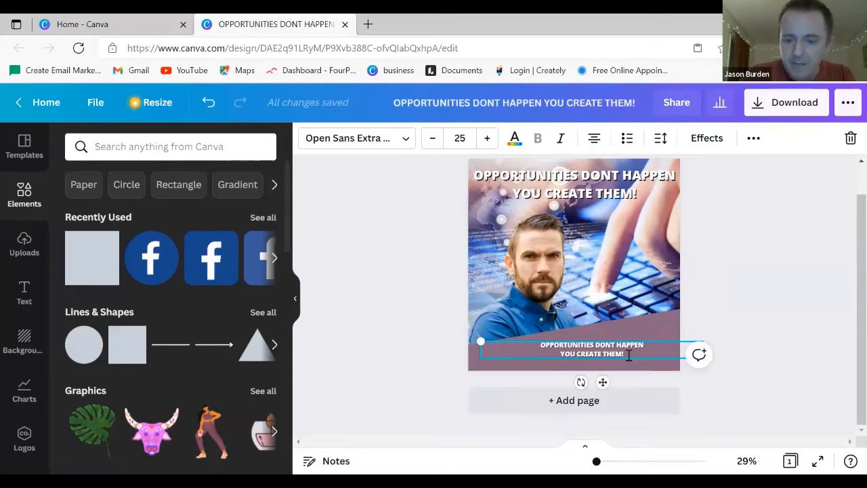
pyautogui.press('BackSpace')
pyautogui.press('BackSpace')
pyautogui.press('BackSpace')
pyautogui.press('BackSpace')
pyautogui.press('BackSpace')
pyautogui.press('BackSpace')
pyautogui.press('BackSpace')
pyautogui.press('BackSpace')
pyautogui.press('BackSpace')
pyautogui.press('BackSpace')
pyautogui.press('BackSpace')
pyautogui.press('BackSpace')
pyautogui.press('BackSpace')
pyautogui.press('BackSpace')
pyautogui.press('BackSpace')
pyautogui.press('BackSpace')
pyautogui.press('BackSpace')
pyautogui.press('BackSpace')
pyautogui.press('BackSpace')
pyautogui.press('BackSpace')
pyautogui.press('BackSpace')
pyautogui.press('BackSpace')
pyautogui.press('BackSpace')
pyautogui.press('BackSpace')
pyautogui.press('BackSpace')
pyautogui.press('BackSpace')
pyautogui.press('BackSpace')
pyautogui.press('BackSpace')
pyautogui.press('BackSpace')
pyautogui.press('BackSpace')
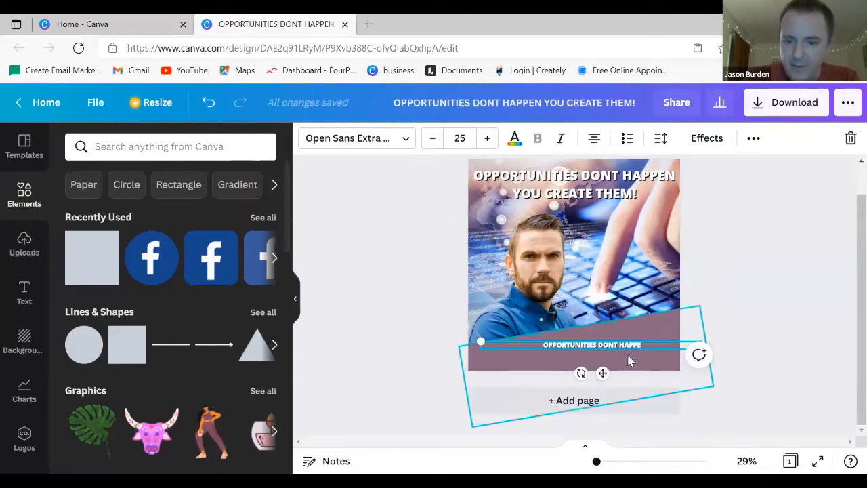
pyautogui.press('BackSpace')
pyautogui.press('BackSpace')
pyautogui.press('BackSpace')
pyautogui.press('BackSpace')
pyautogui.press('BackSpace')
pyautogui.press('BackSpace')
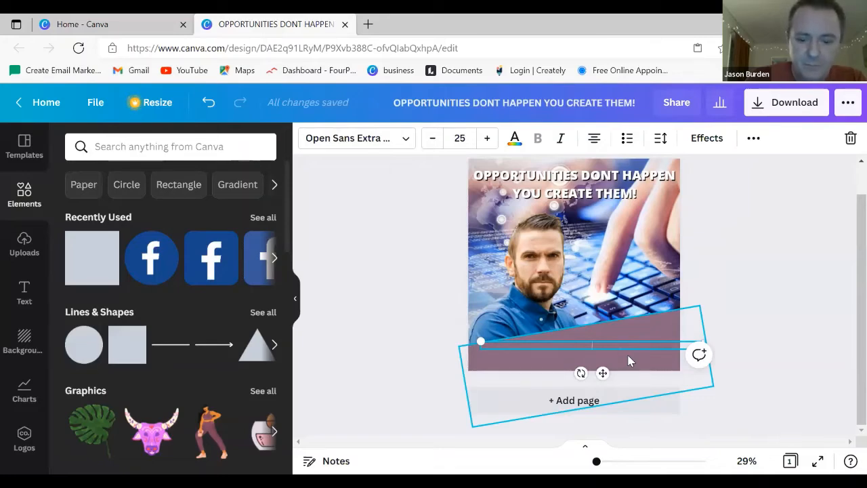
pyautogui.write('G')
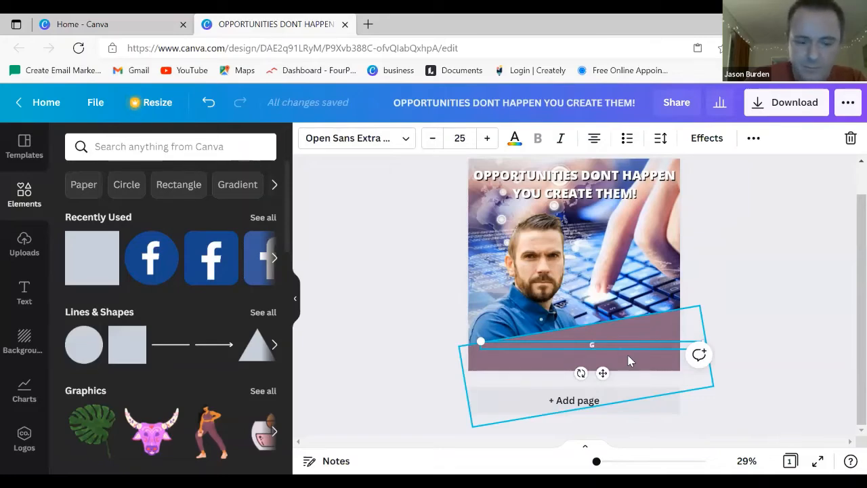
pyautogui.write('REAT')
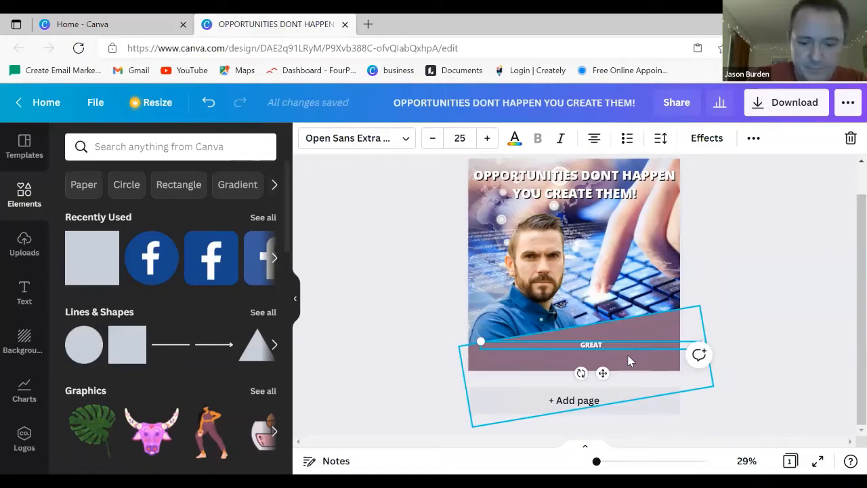
pyautogui.write(' BUSINES')
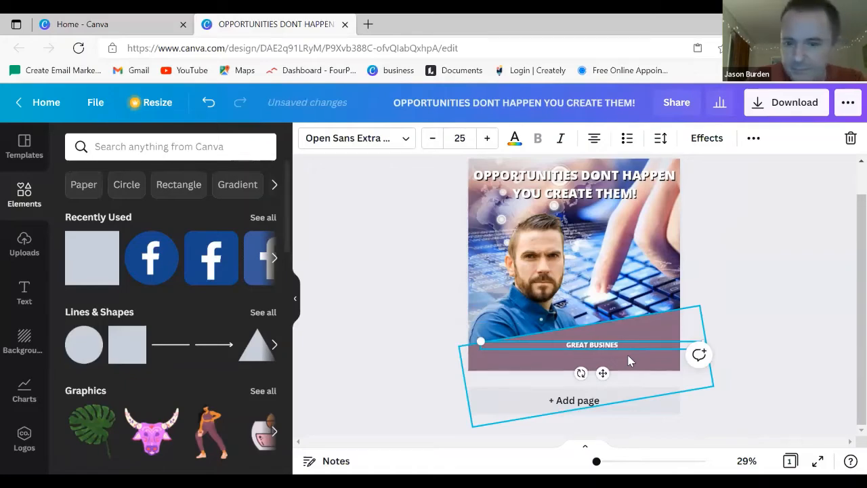
pyautogui.write('S')
pyautogui.press('Return')
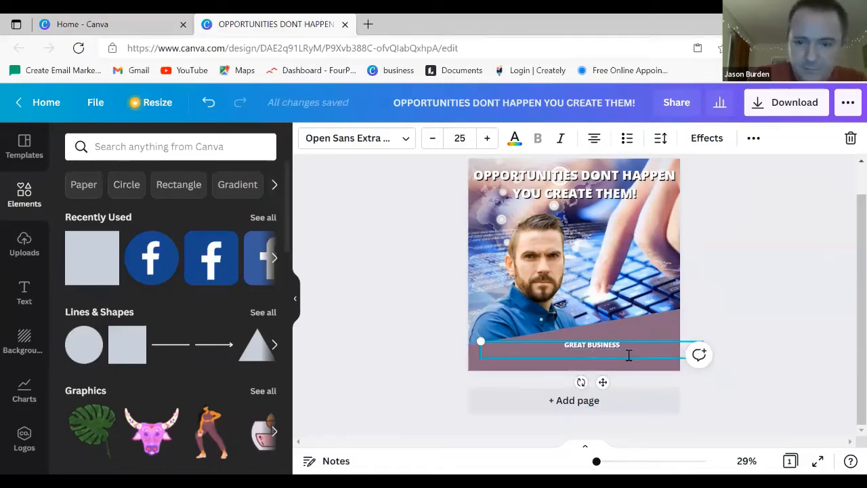
pyautogui.write('BEST')
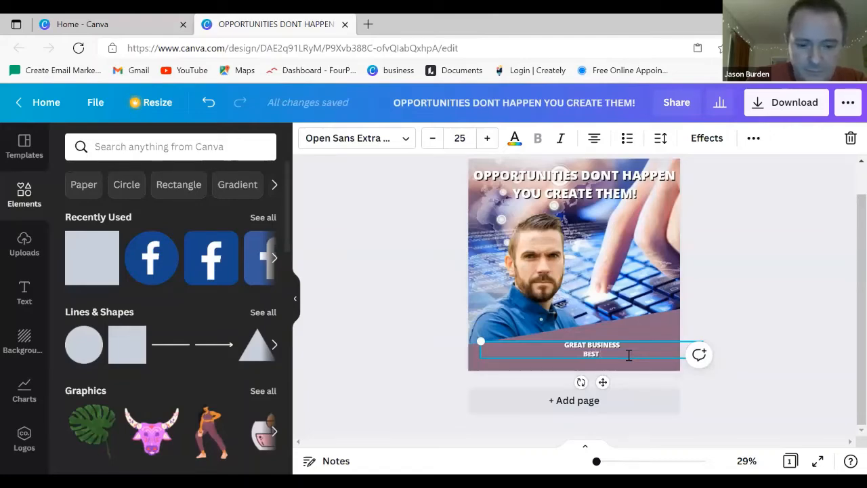
pyautogui.write(' E')
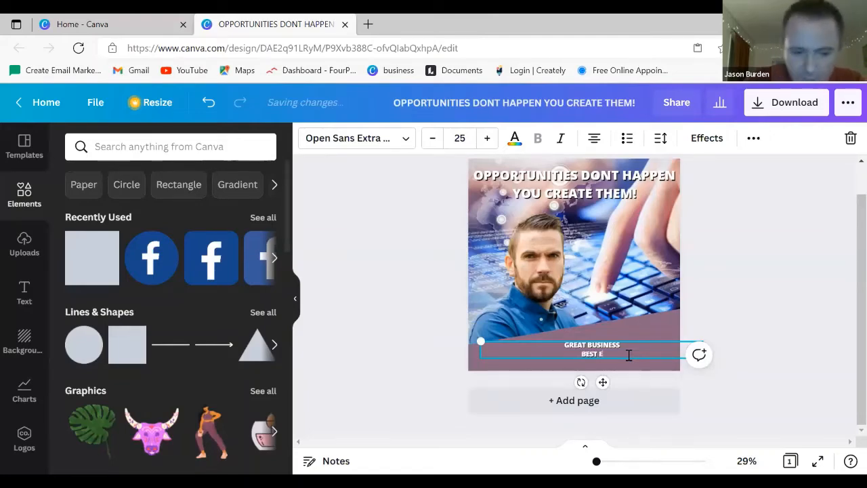
pyautogui.write('DU')
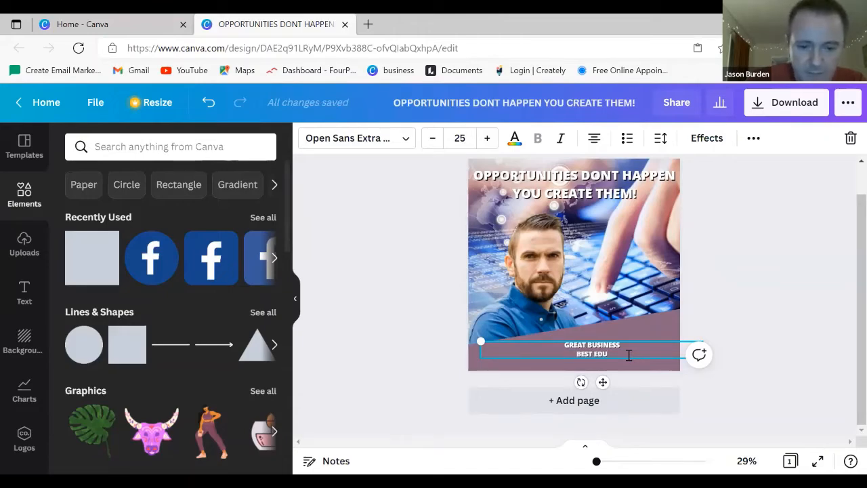
pyautogui.write('CATIO')
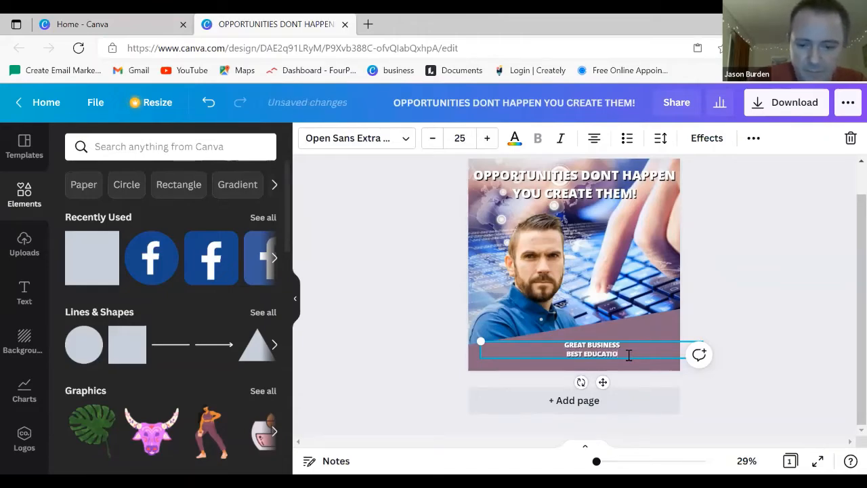
pyautogui.write('N')
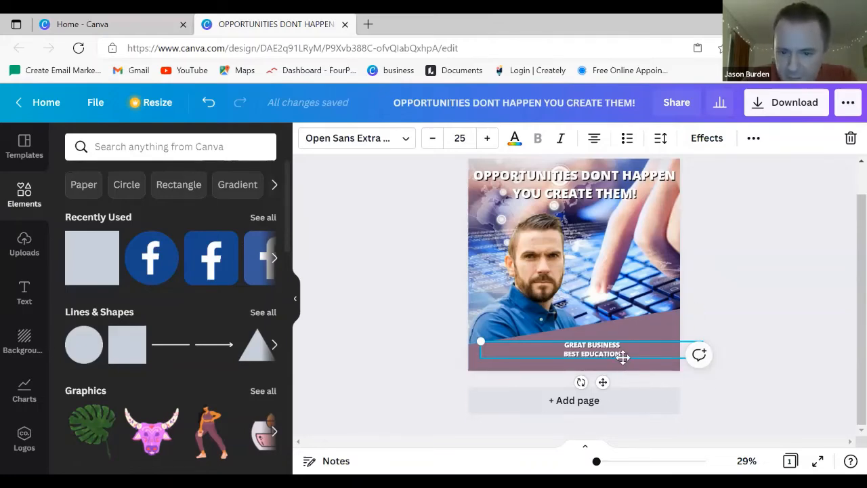
# Narrow the "GREAT BUSINESS BEST EDUCATION" text box, scale its text to 38,7, and place it beside the man's face.
pyautogui.moveTo(619, 359); pyautogui.dragTo(606, 351)
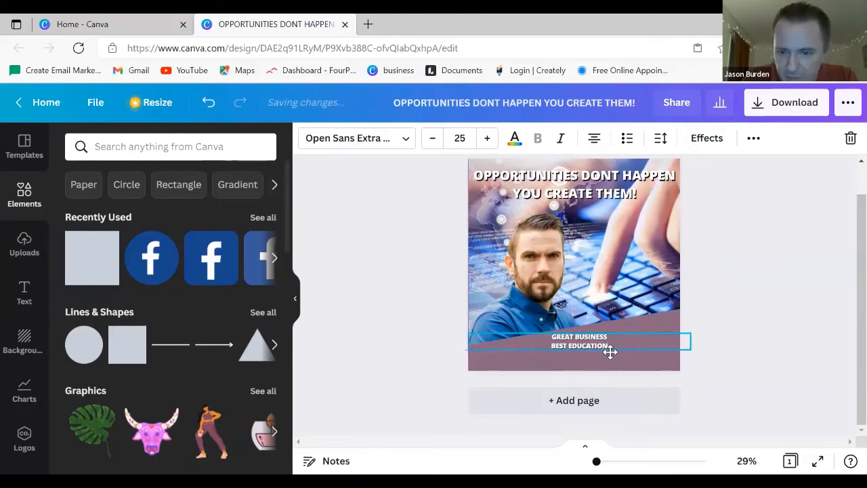
pyautogui.tripleClick(551, 337)
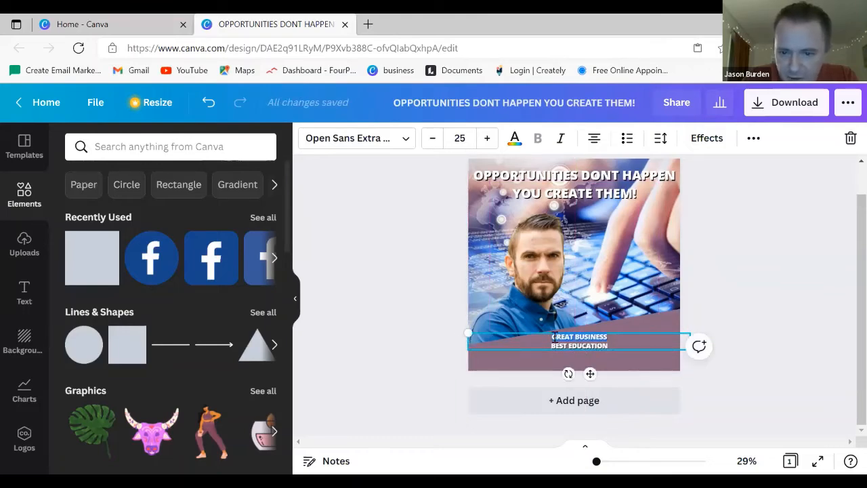
pyautogui.moveTo(482, 340); pyautogui.dragTo(586, 340)
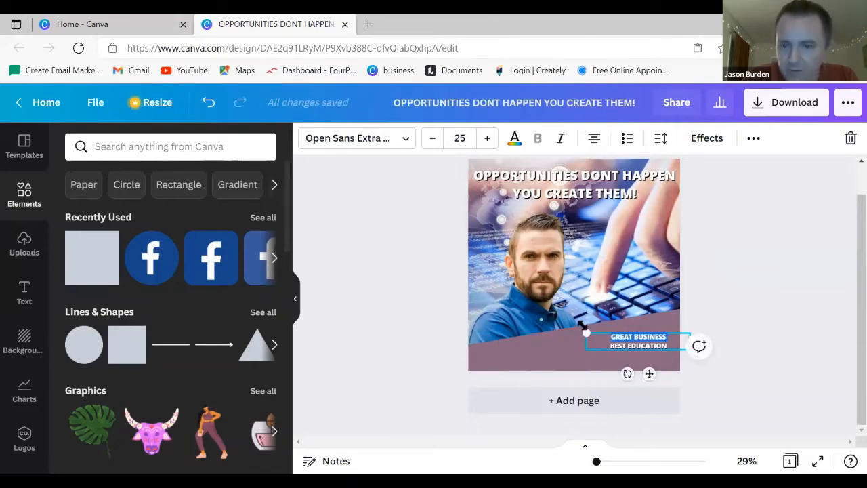
pyautogui.moveTo(587, 334); pyautogui.dragTo(529, 324)
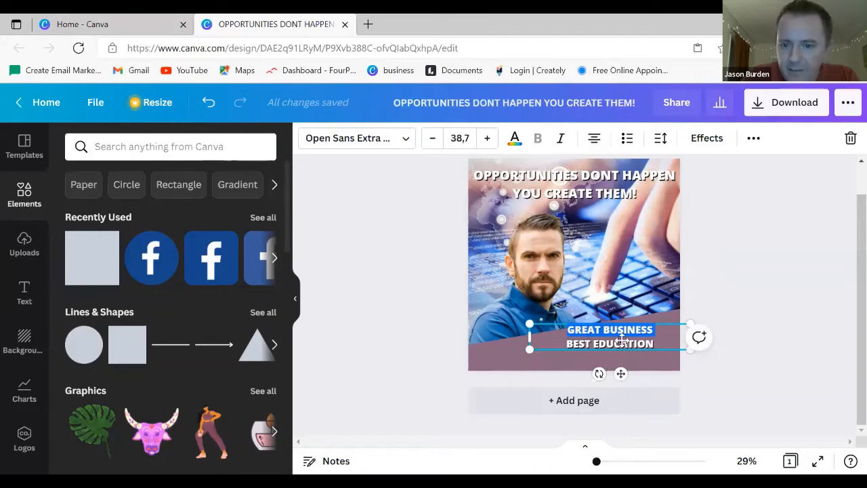
pyautogui.moveTo(625, 351); pyautogui.dragTo(633, 268)
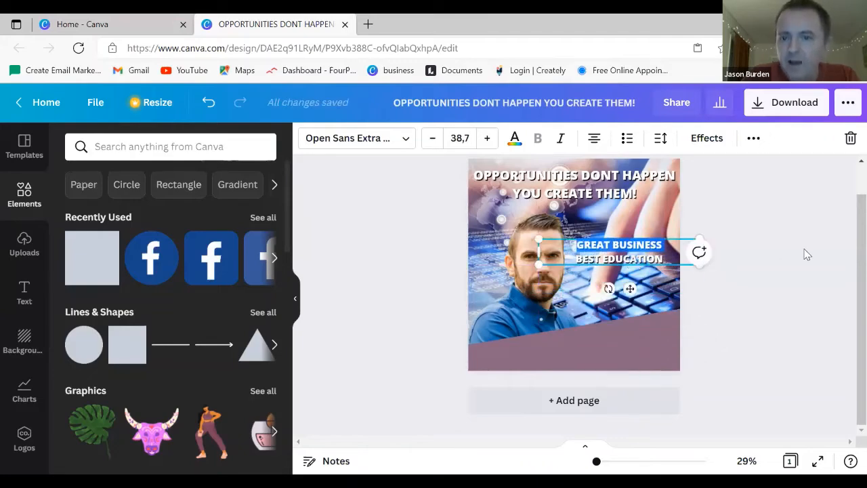
pyautogui.click(802, 253)
# Change the "GREAT BUSINESS BEST EDUCATION" text color to black.
pyautogui.click(627, 255)
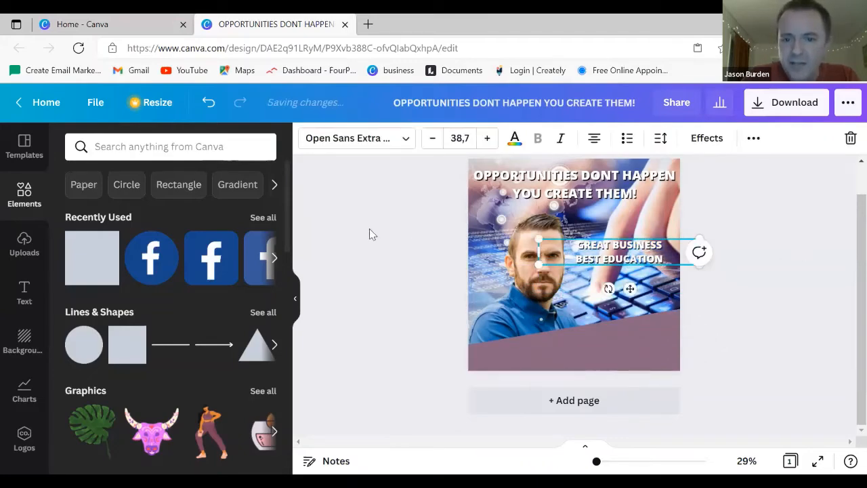
pyautogui.click(514, 138)
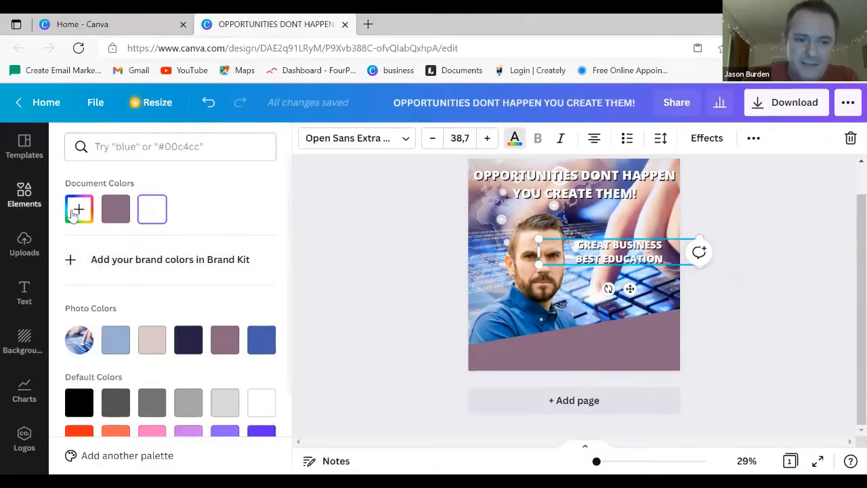
pyautogui.click(261, 341)
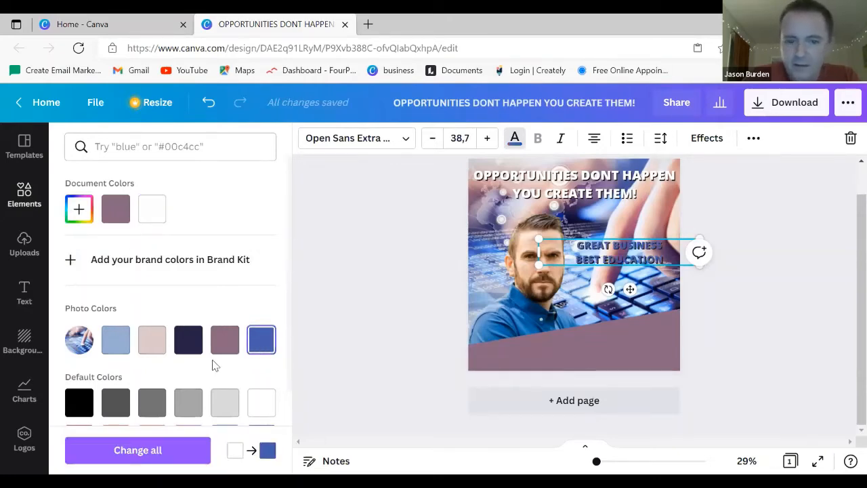
pyautogui.click(80, 404)
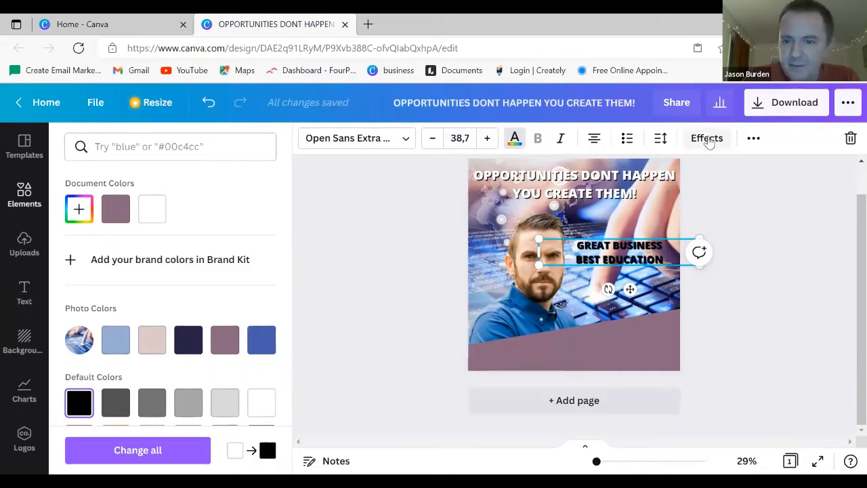
# Set the shadow color of the "GREAT BUSINESS BEST EDUCATION" text to yellow, #E8D526.
pyautogui.click(708, 140)
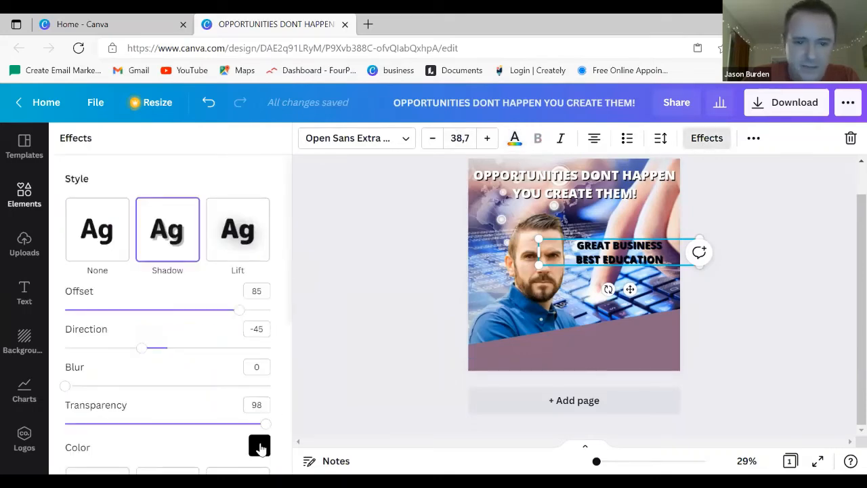
pyautogui.click(259, 445)
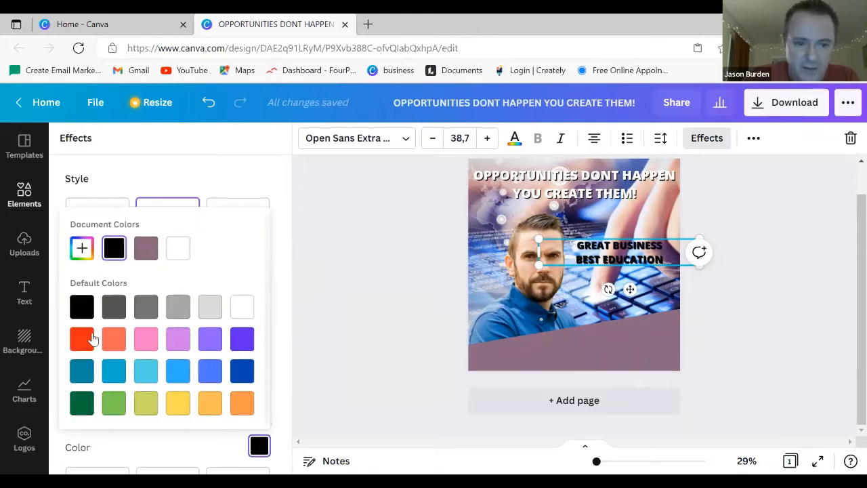
pyautogui.click(79, 248)
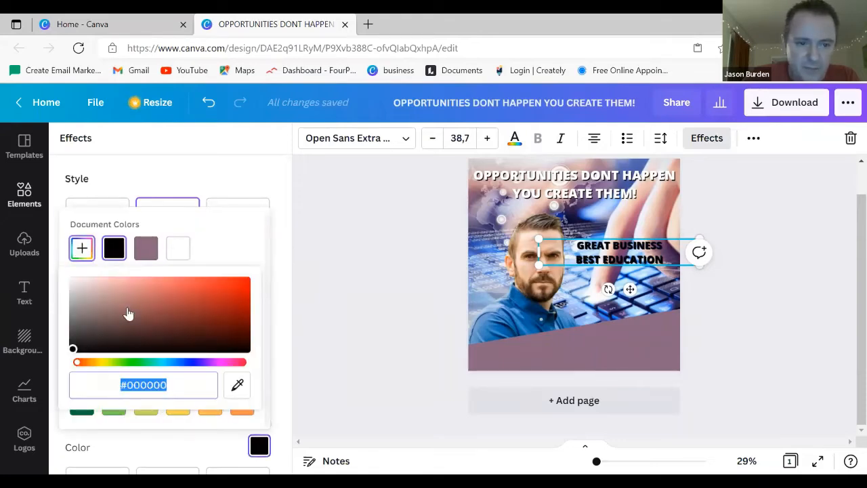
pyautogui.click(102, 366)
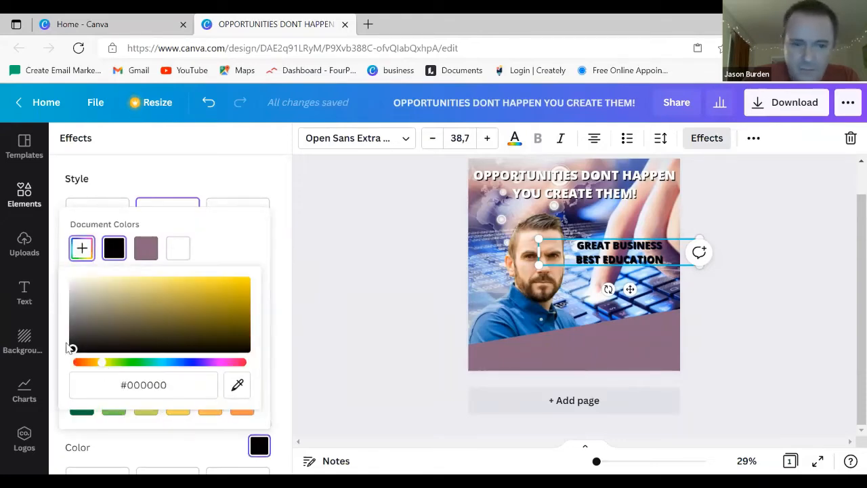
pyautogui.moveTo(72, 352); pyautogui.dragTo(220, 284)
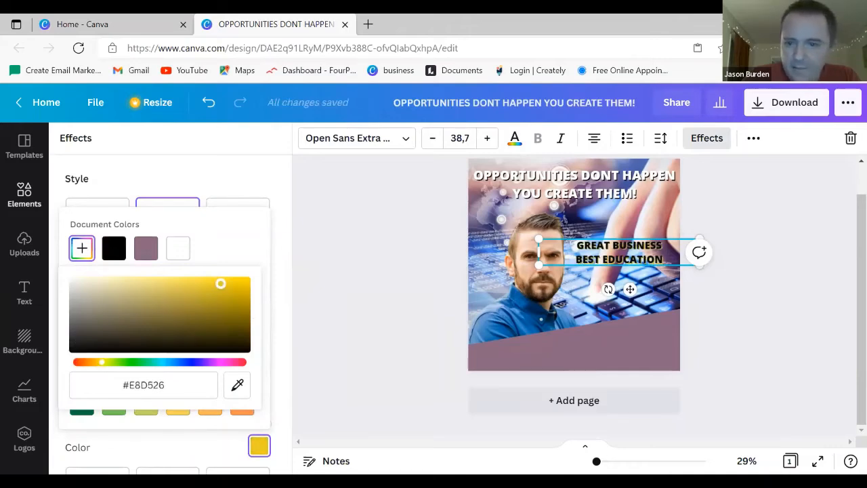
pyautogui.click(773, 228)
pyautogui.click(774, 228)
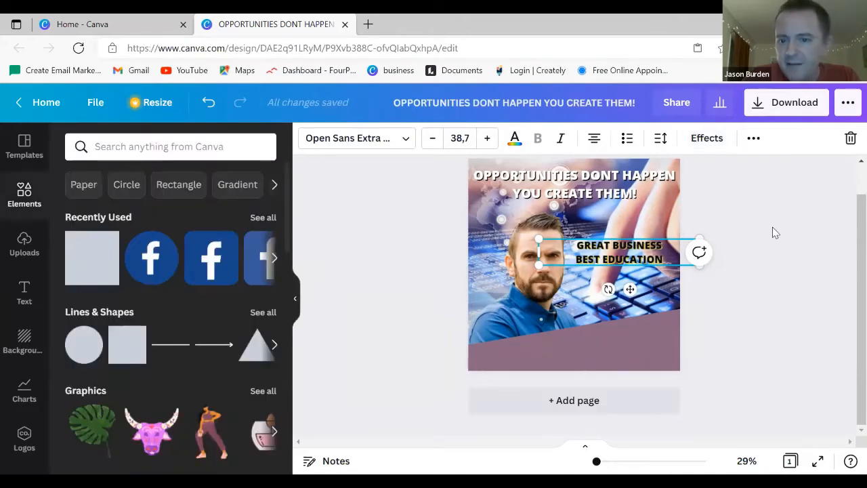
pyautogui.click(773, 228)
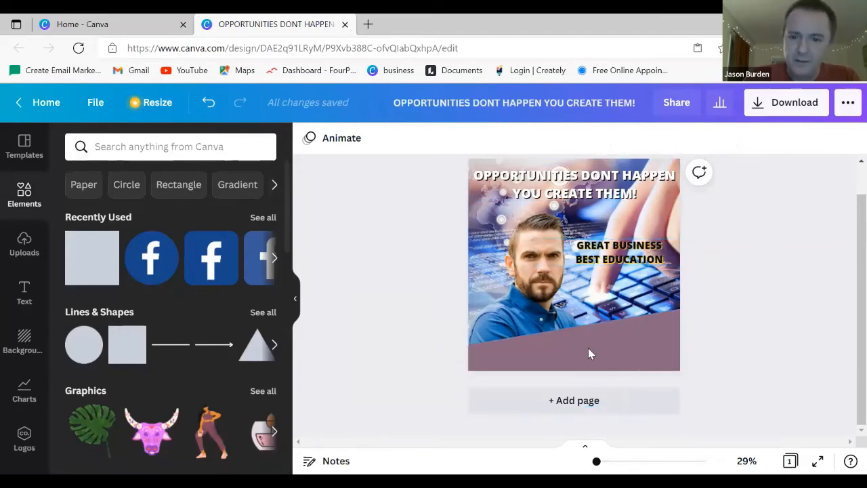
# Add a heading text box, place it on the purple banner, and widen it to nearly the full page width.
pyautogui.click(24, 290)
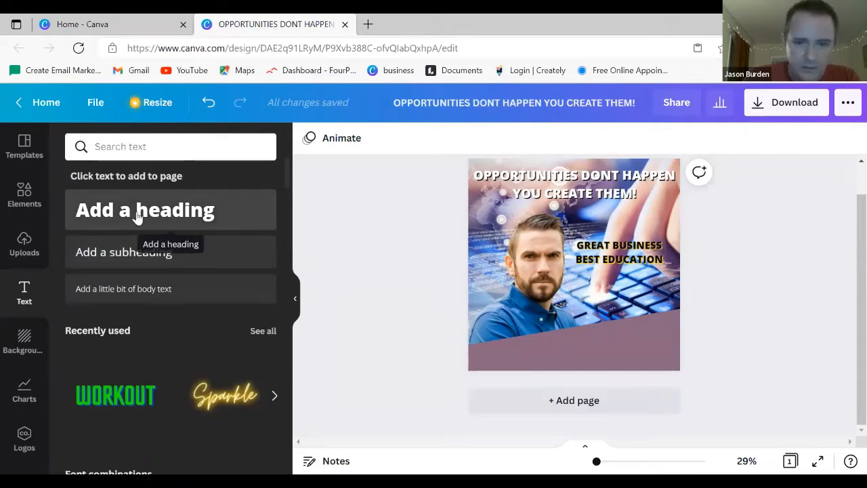
pyautogui.click(227, 231)
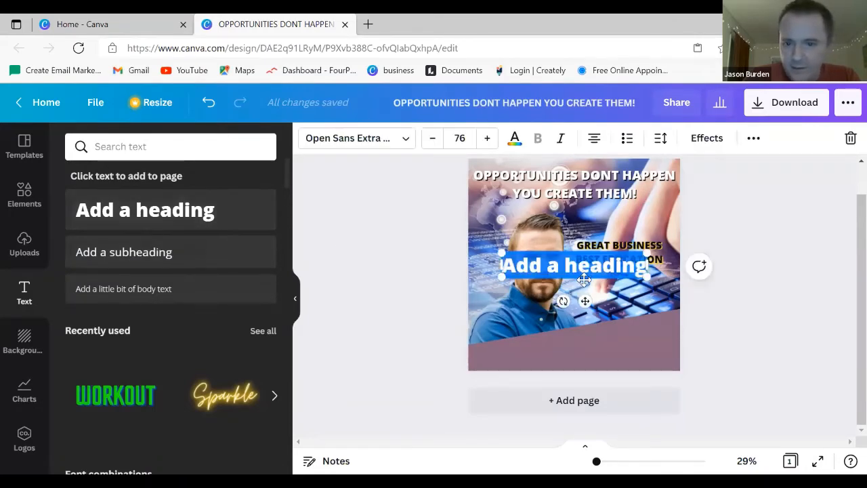
pyautogui.moveTo(584, 280); pyautogui.dragTo(591, 364)
pyautogui.moveTo(651, 351); pyautogui.dragTo(680, 352)
pyautogui.moveTo(499, 353); pyautogui.dragTo(474, 353)
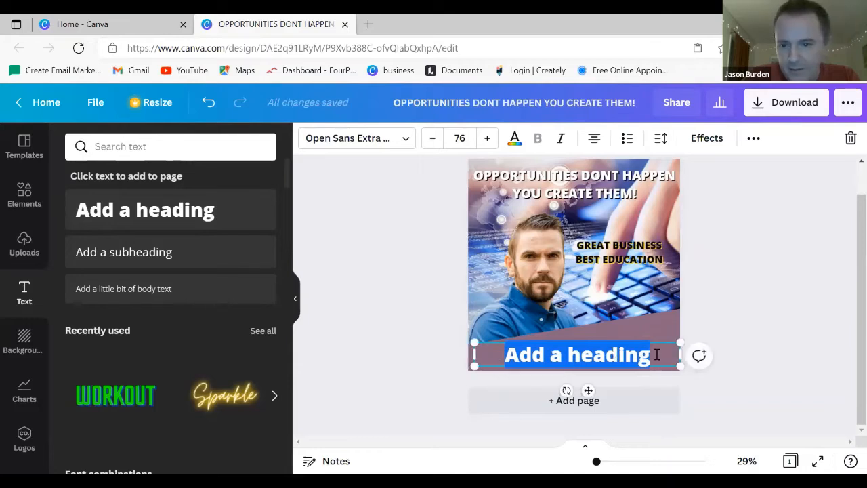
pyautogui.click(657, 356)
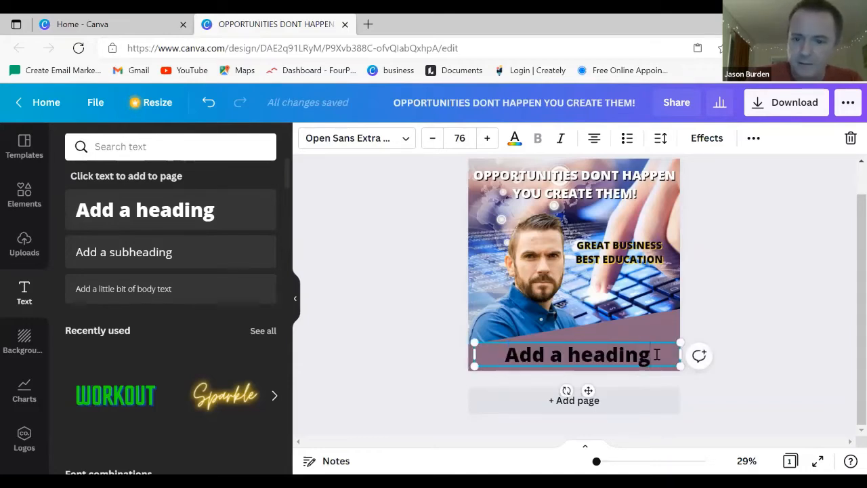
# Replace the banner heading's placeholder text with "ASK FOR INFO" and color the text white.
pyautogui.press('BackSpace')
pyautogui.press('BackSpace')
pyautogui.press('BackSpace')
pyautogui.press('BackSpace')
pyautogui.press('BackSpace')
pyautogui.press('BackSpace')
pyautogui.press('BackSpace')
pyautogui.press('BackSpace')
pyautogui.press('BackSpace')
pyautogui.press('BackSpace')
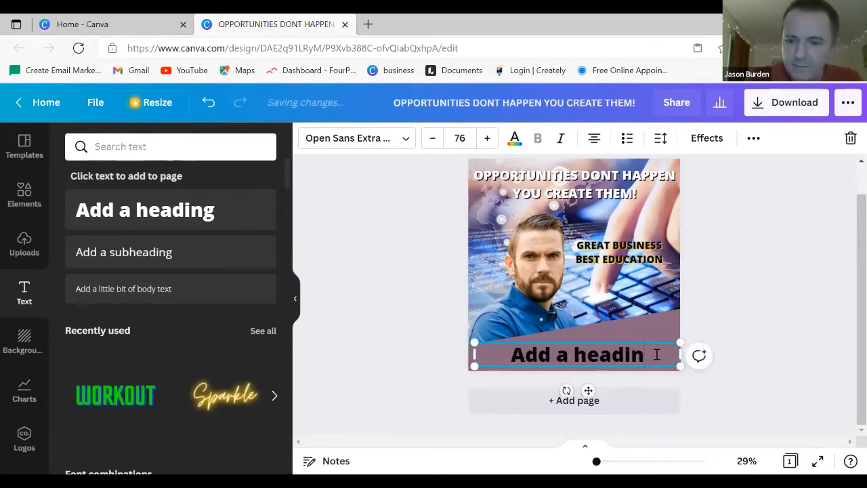
pyautogui.press('BackSpace')
pyautogui.press('BackSpace')
pyautogui.press('BackSpace')
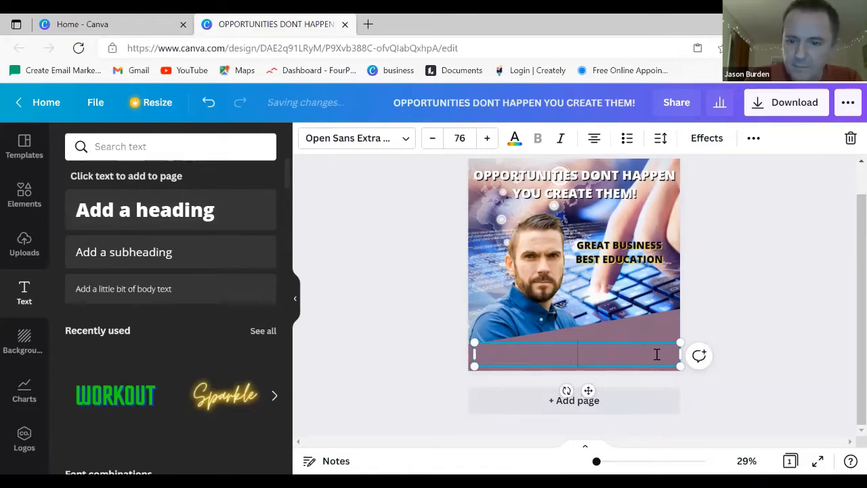
pyautogui.write('AS')
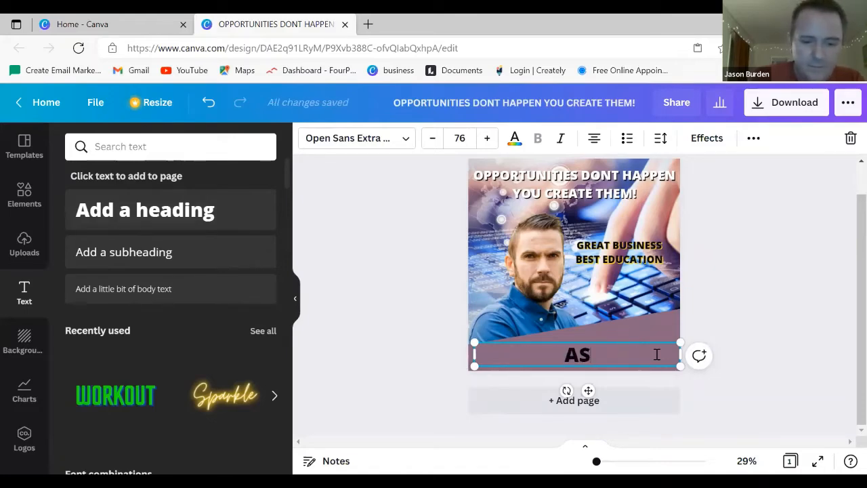
pyautogui.write('K FOR ')
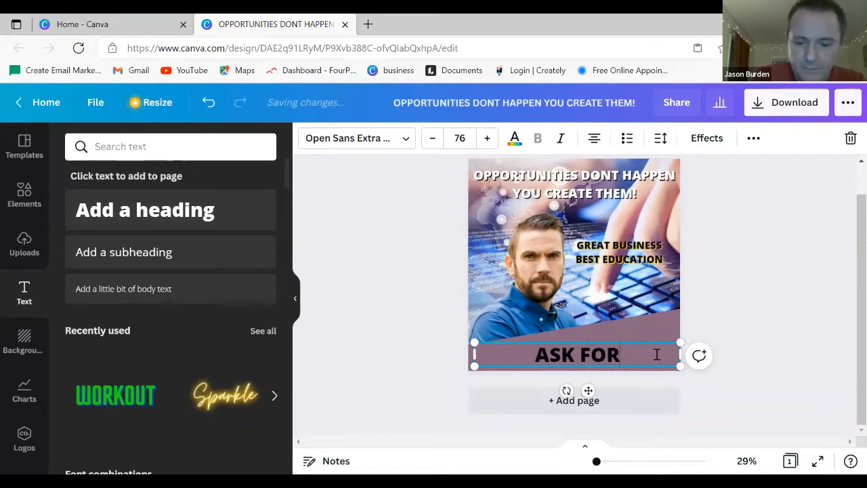
pyautogui.write('INFO')
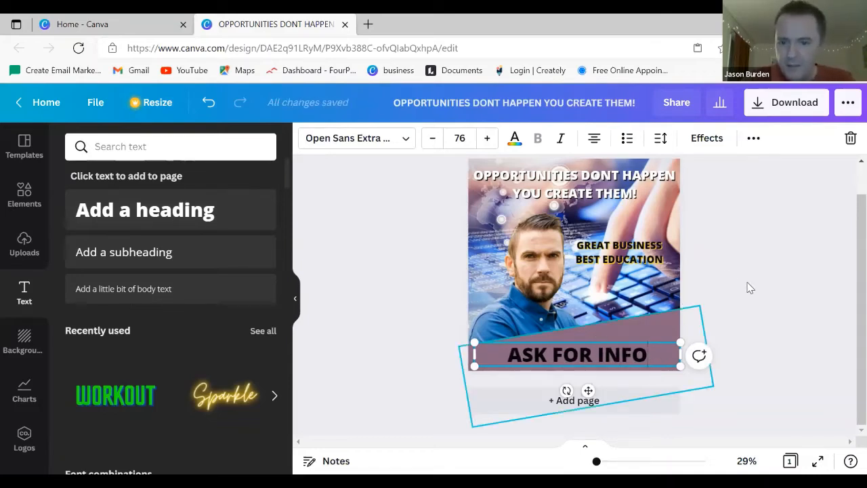
pyautogui.click(515, 139)
pyautogui.click(184, 213)
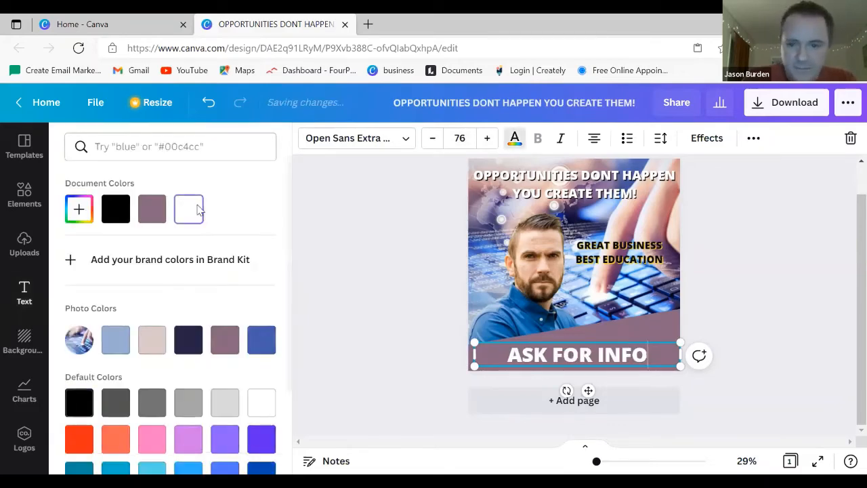
# Give "ASK FOR INFO" a black shadow with offset 72 and transparency 87, and move the text slightly up on the banner.
pyautogui.click(711, 139)
pyautogui.click(164, 244)
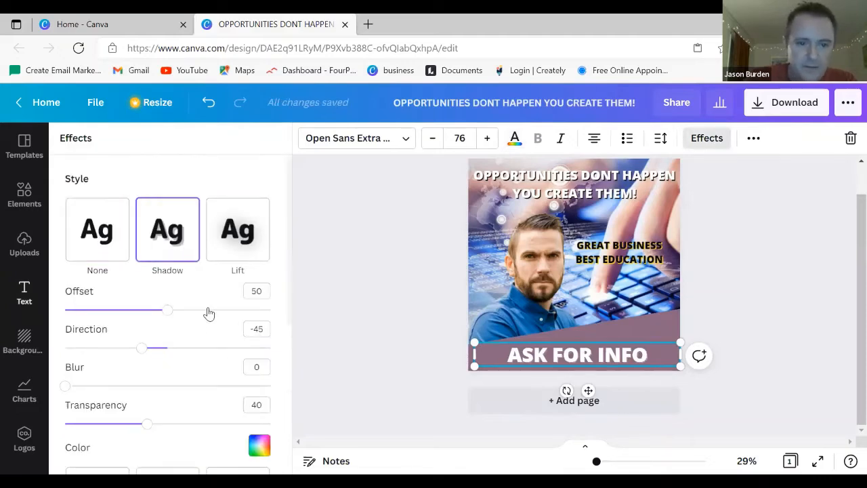
pyautogui.click(210, 310)
pyautogui.click(242, 423)
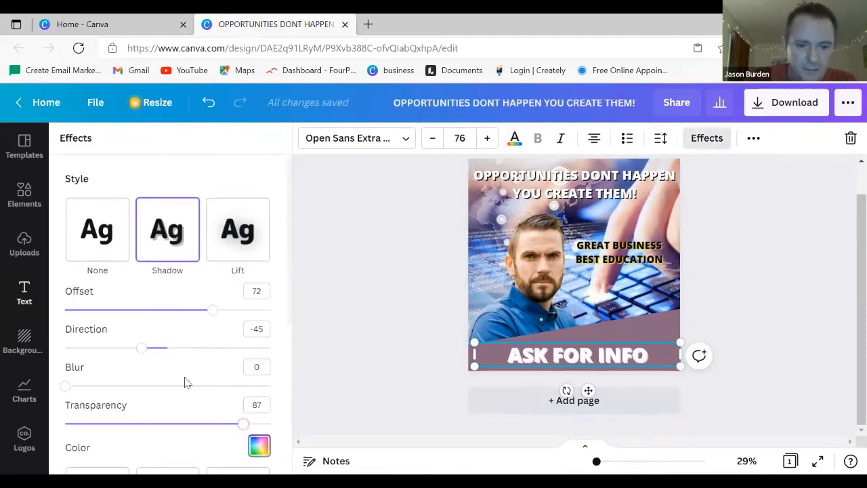
pyautogui.click(259, 445)
pyautogui.click(114, 248)
pyautogui.click(775, 306)
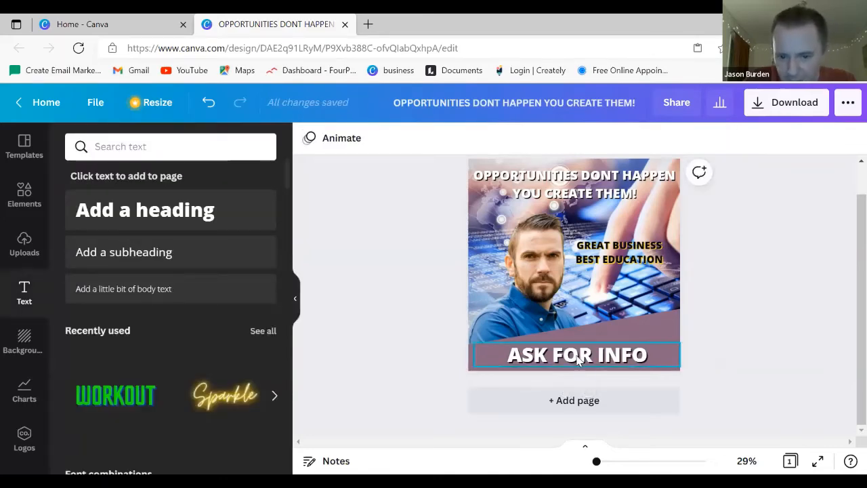
pyautogui.moveTo(577, 355); pyautogui.dragTo(576, 351)
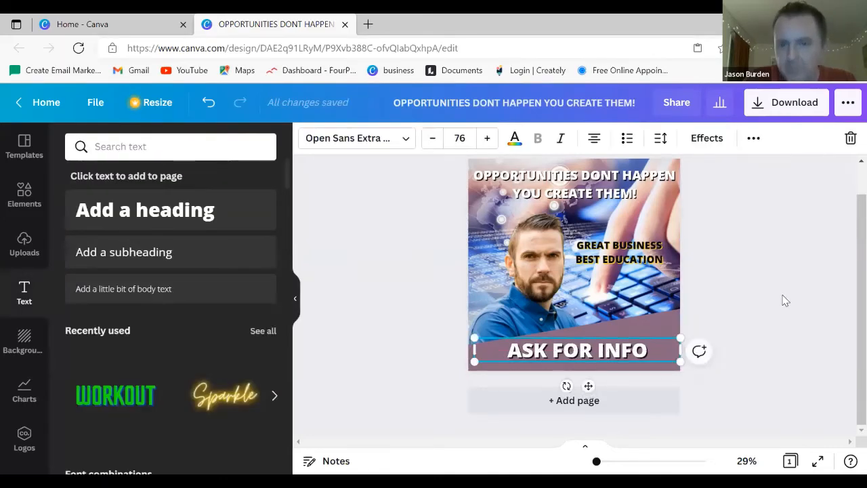
pyautogui.click(736, 304)
# Recolor the slanted banner with the blue from the photo colors.
pyautogui.click(659, 329)
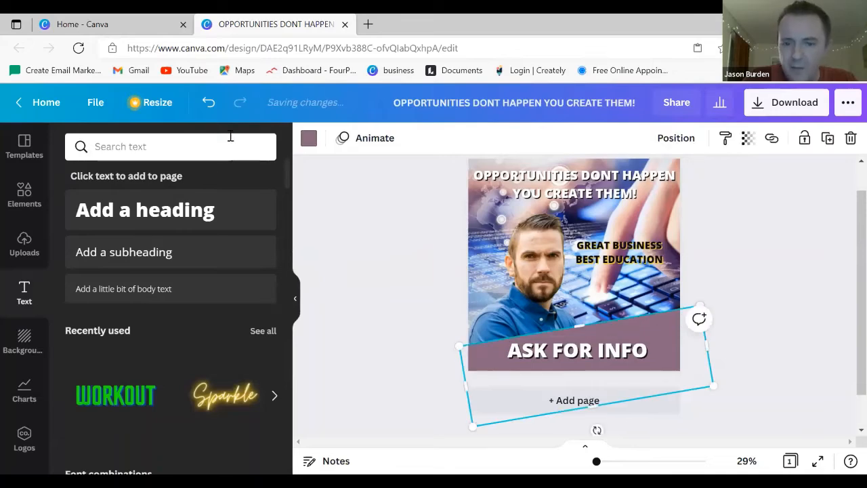
pyautogui.click(308, 140)
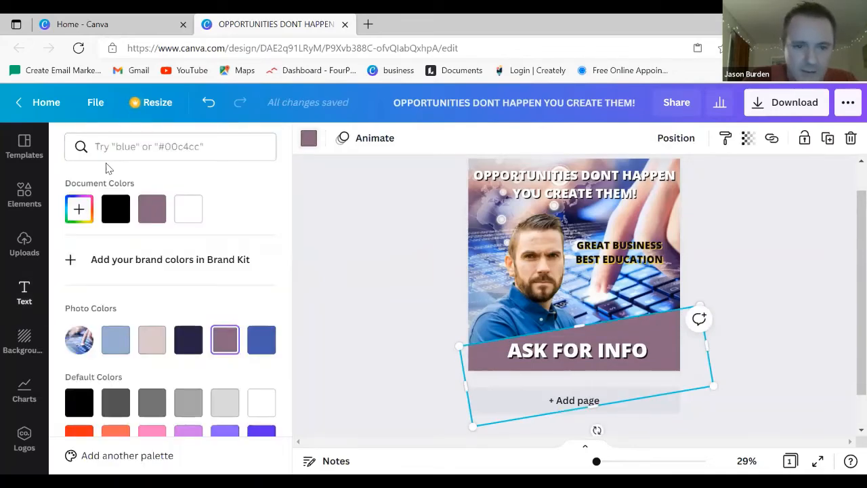
pyautogui.click(262, 341)
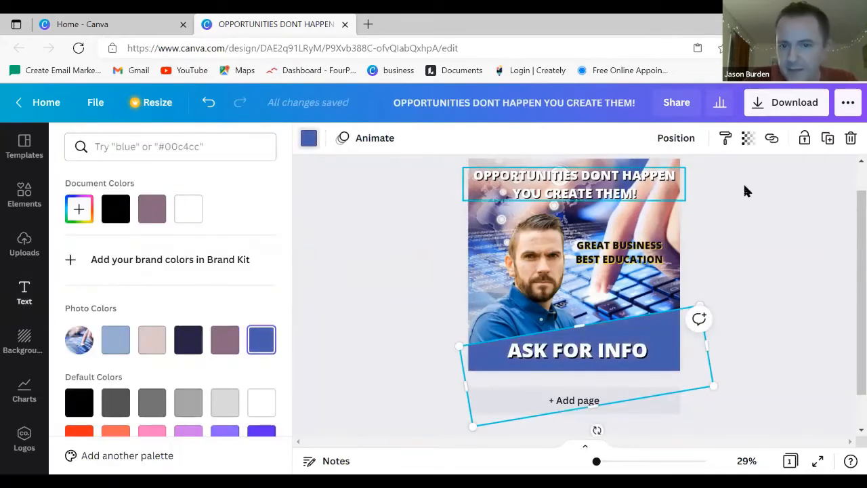
# Change the text color of the "OPPORTUNITIES DONT HAPPEN YOU CREATE THEM!" quote to the banner's blue.
pyautogui.click(608, 189)
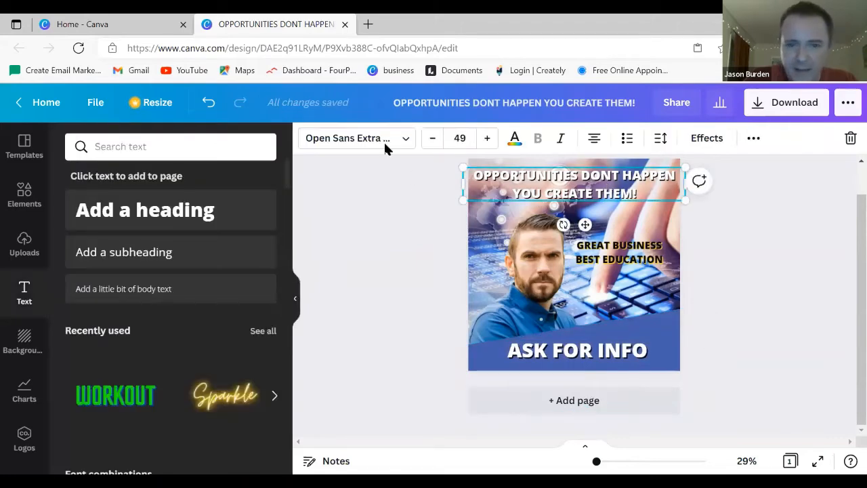
pyautogui.click(513, 136)
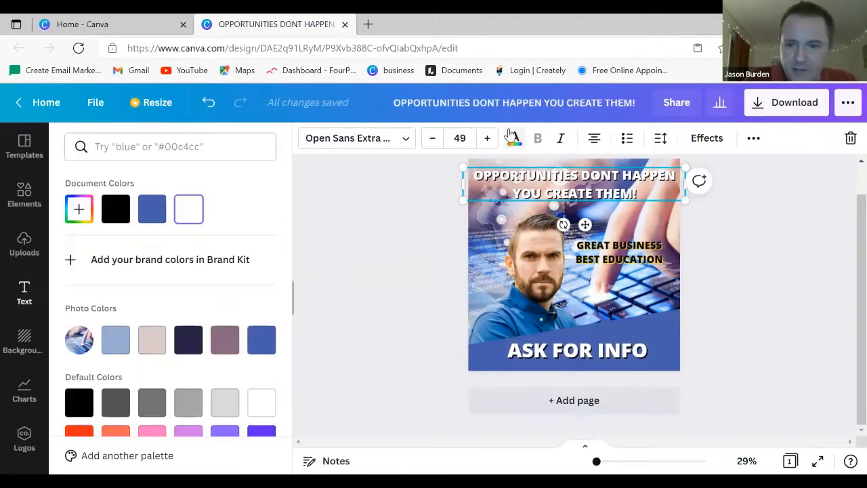
pyautogui.click(152, 208)
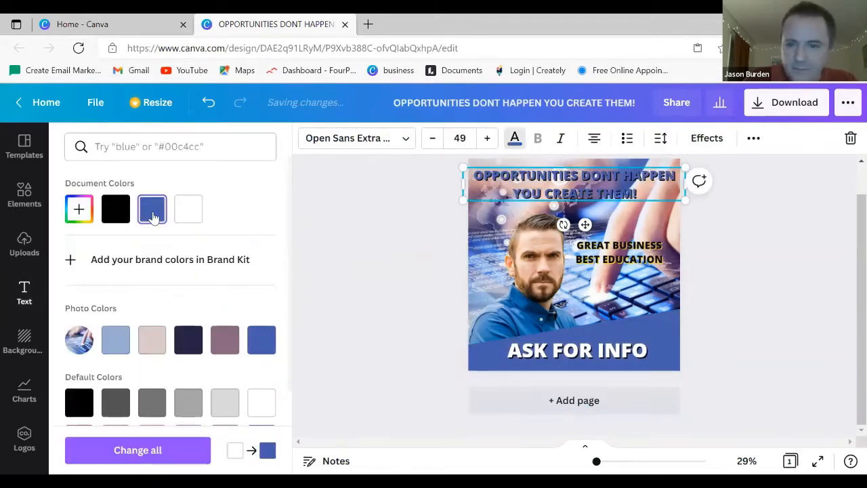
# Set the quote's shadow color to white and preview the design in full screen.
pyautogui.click(707, 139)
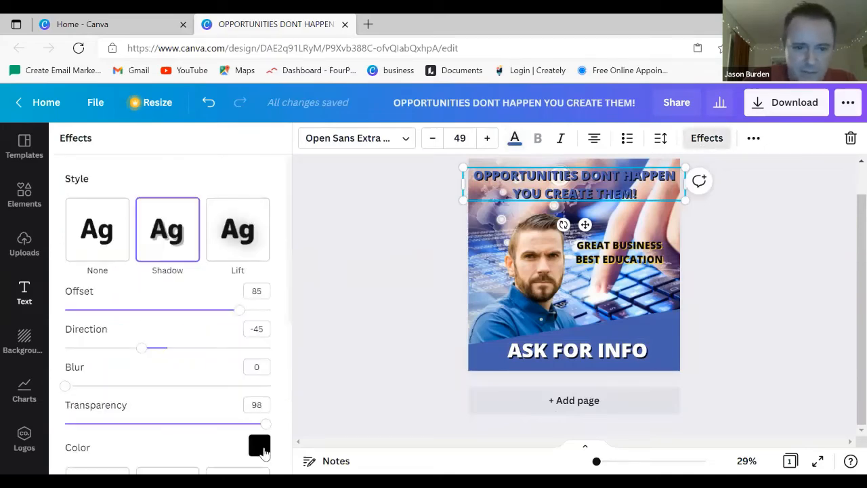
pyautogui.click(258, 446)
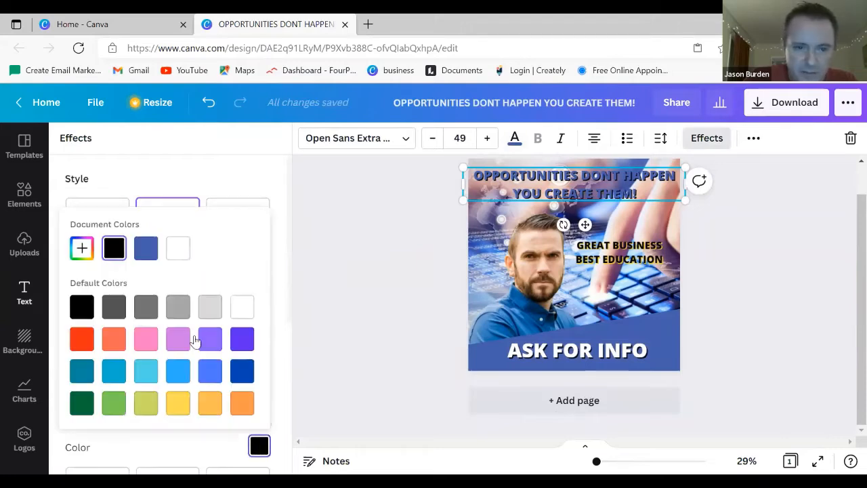
pyautogui.click(179, 249)
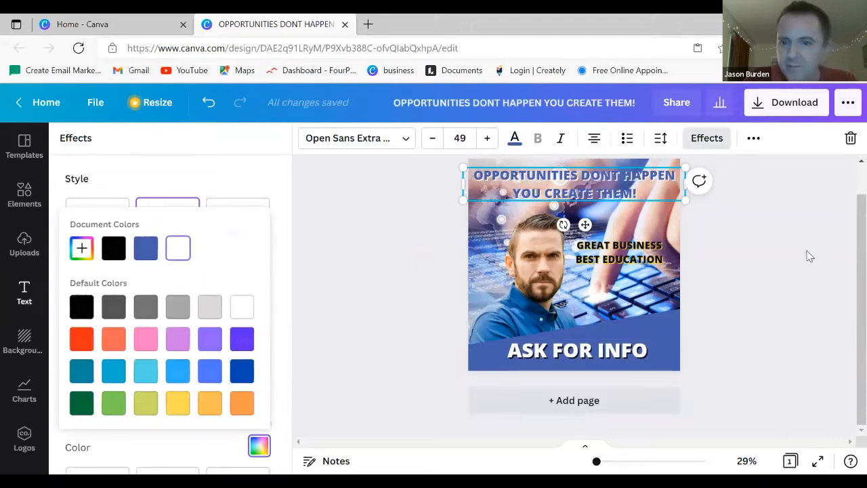
pyautogui.click(806, 256)
pyautogui.click(805, 255)
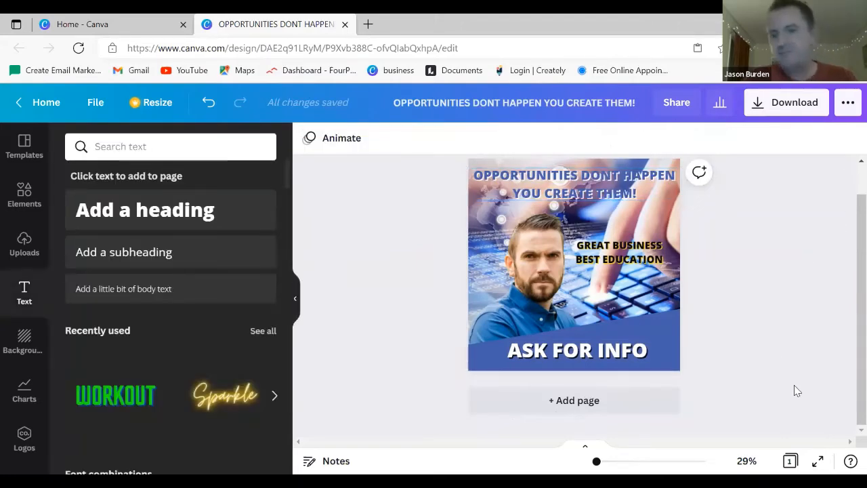
pyautogui.click(819, 462)
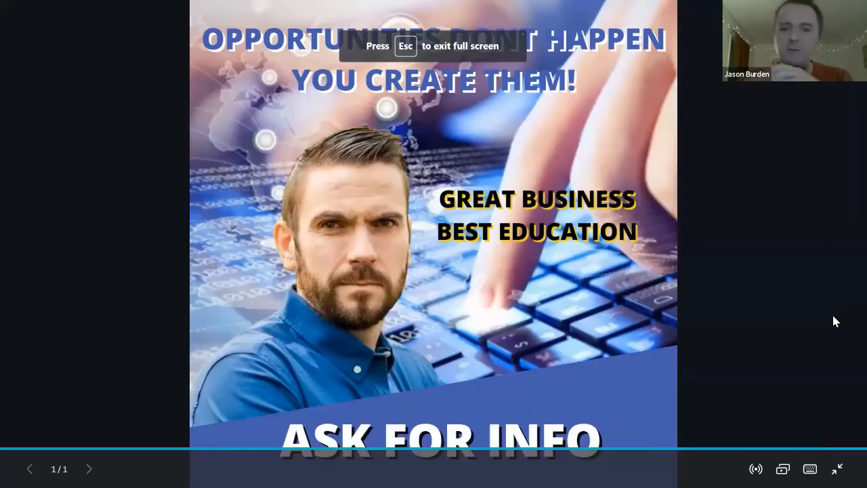
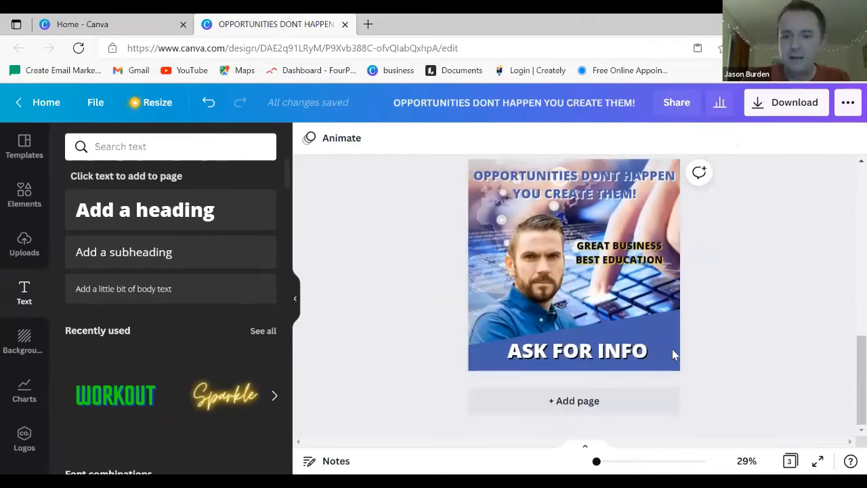
# Recolor the slanted banner on the third page to dark green, #0F522C.
pyautogui.click(310, 146)
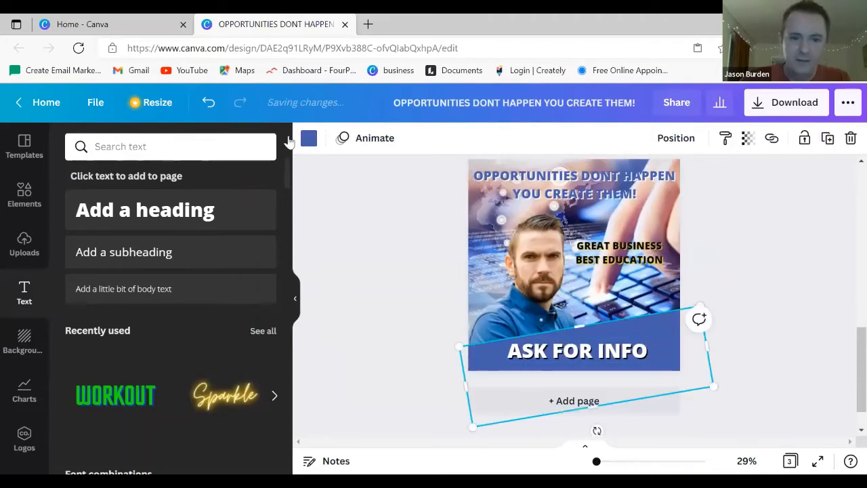
pyautogui.scroll(-2, 114, 268)
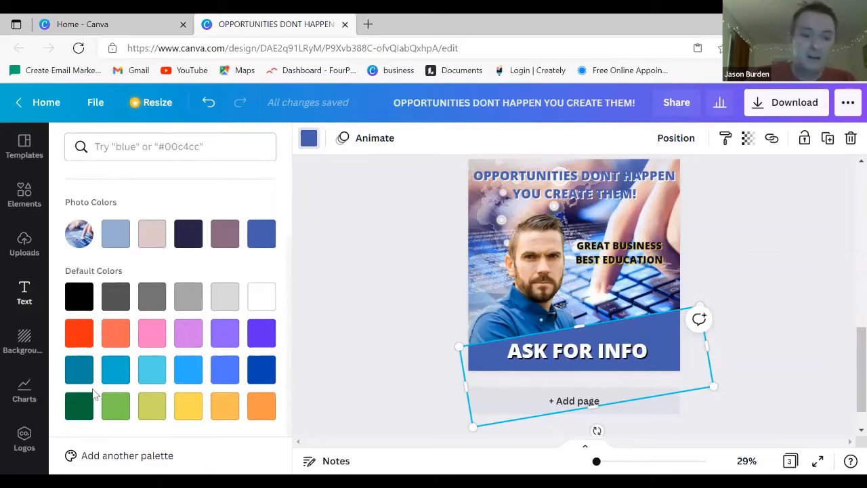
pyautogui.click(80, 406)
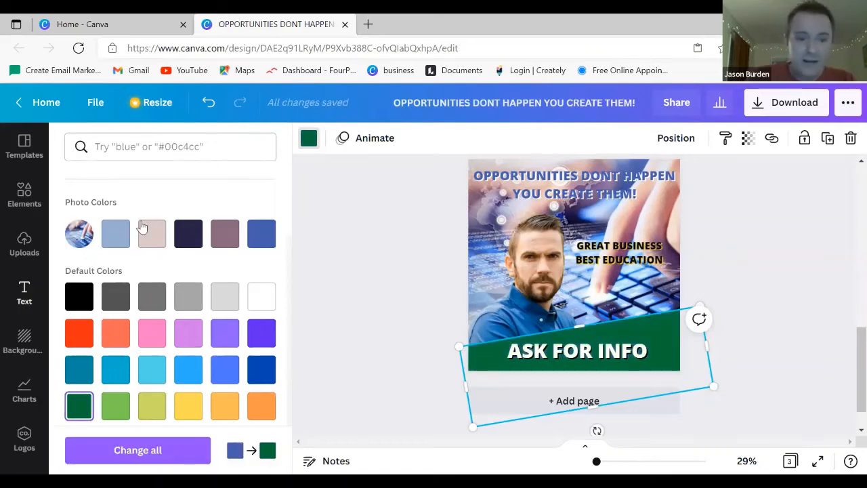
pyautogui.scroll(2, 186, 274)
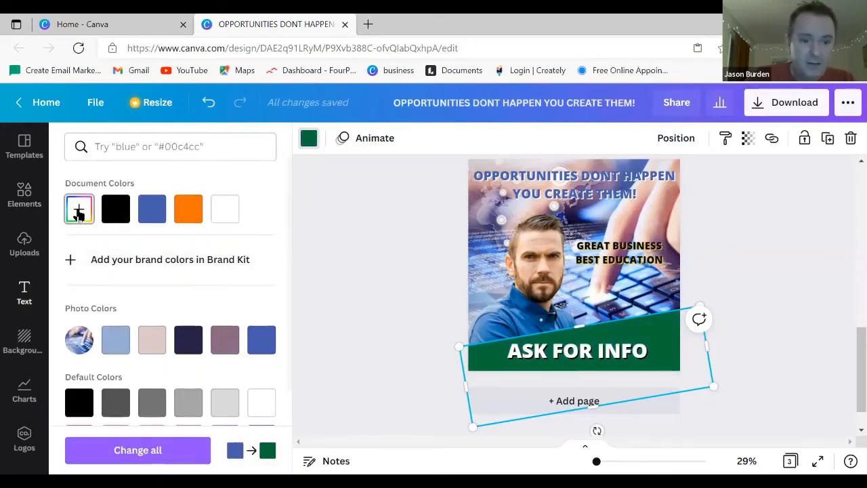
pyautogui.click(78, 213)
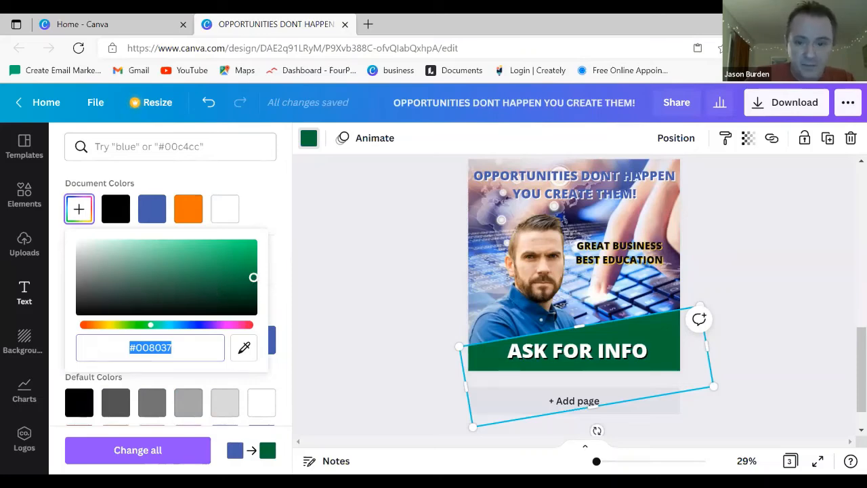
pyautogui.moveTo(254, 277); pyautogui.dragTo(225, 290)
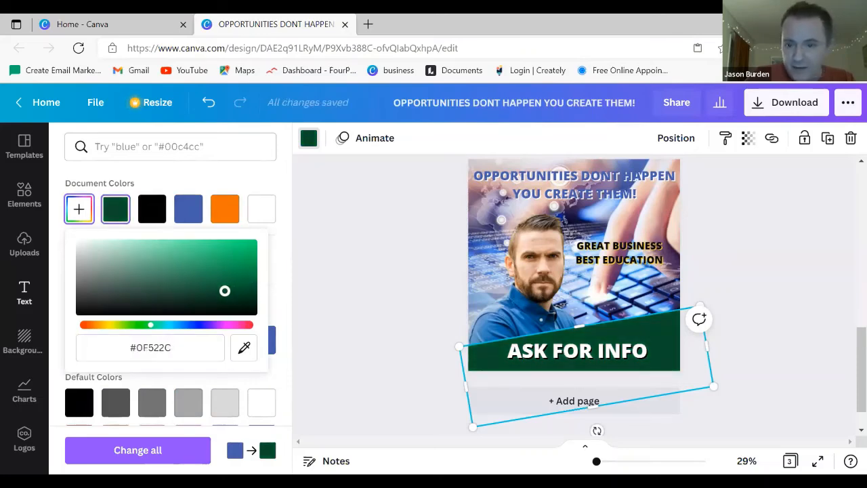
# Change the text color of the quote and of "GREAT BUSINESS BEST EDUCATION" to the banner's dark green.
pyautogui.click(582, 177)
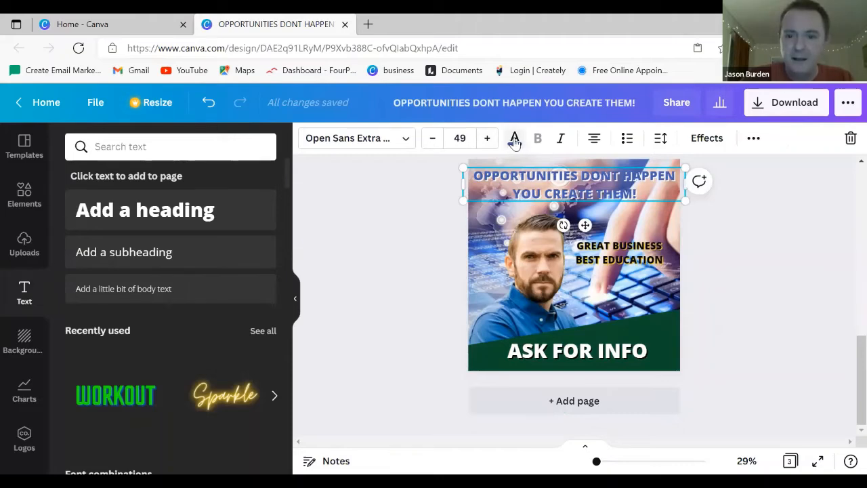
pyautogui.click(516, 138)
pyautogui.click(155, 214)
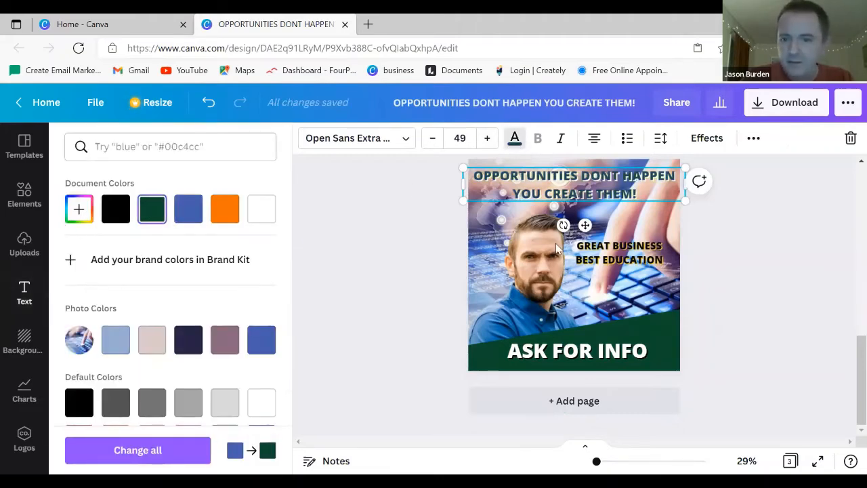
pyautogui.click(647, 264)
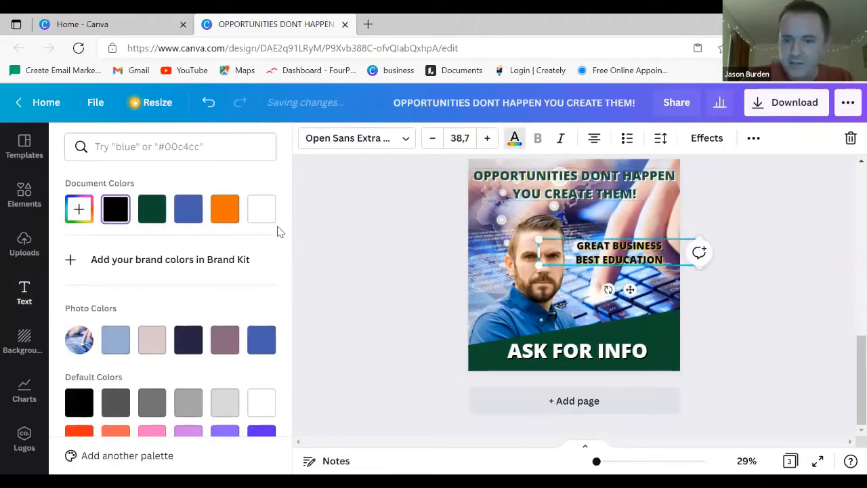
pyautogui.click(152, 207)
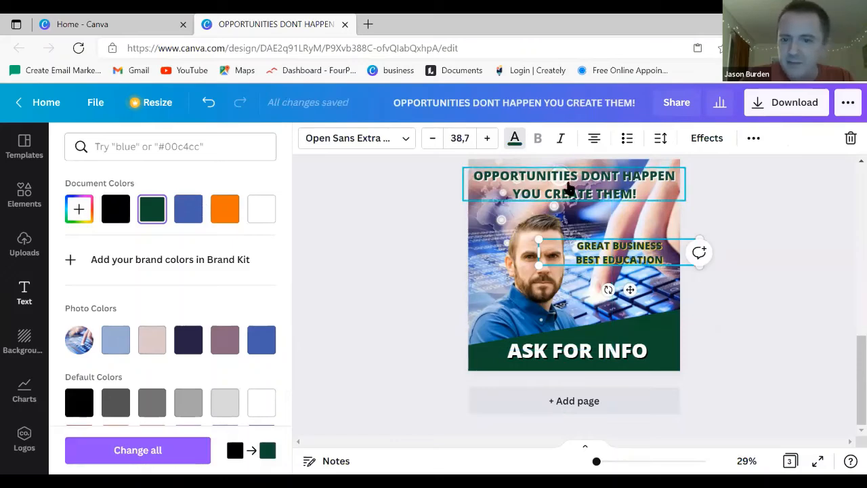
# Set the shadow color of the green "OPPORTUNITIES DONT HAPPEN YOU CREATE THEM!" quote to golden yellow, #D4AB1B.
pyautogui.click(505, 179)
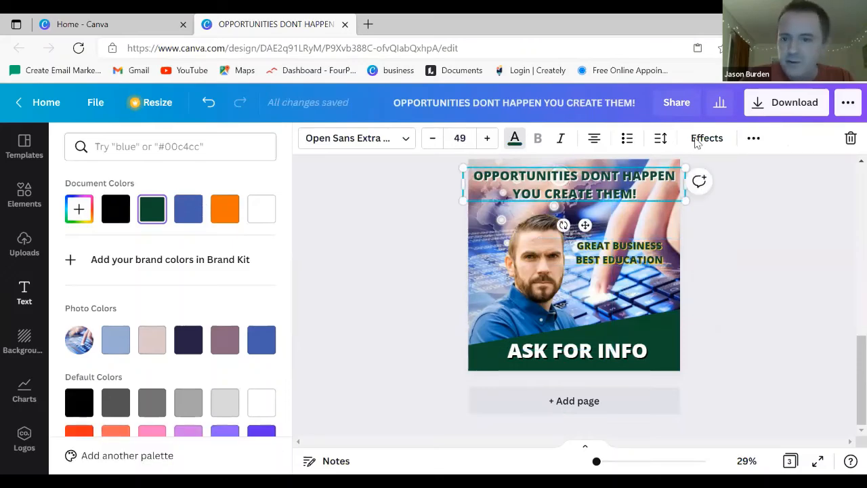
pyautogui.click(707, 137)
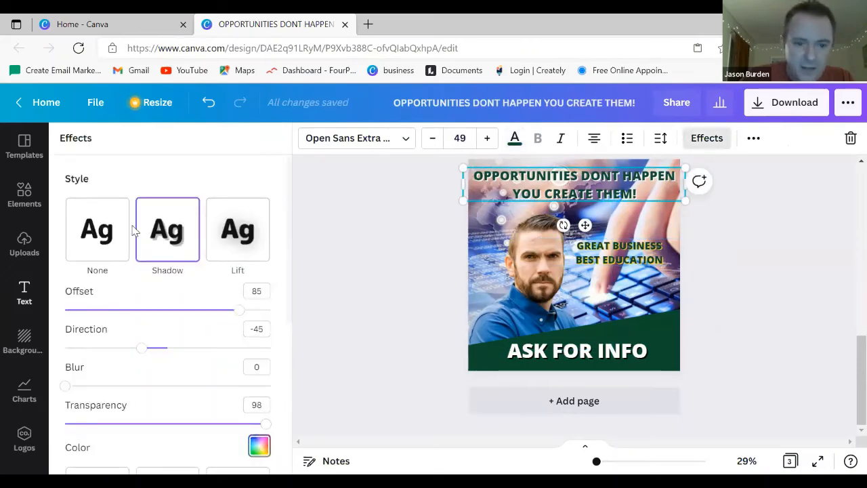
pyautogui.click(259, 445)
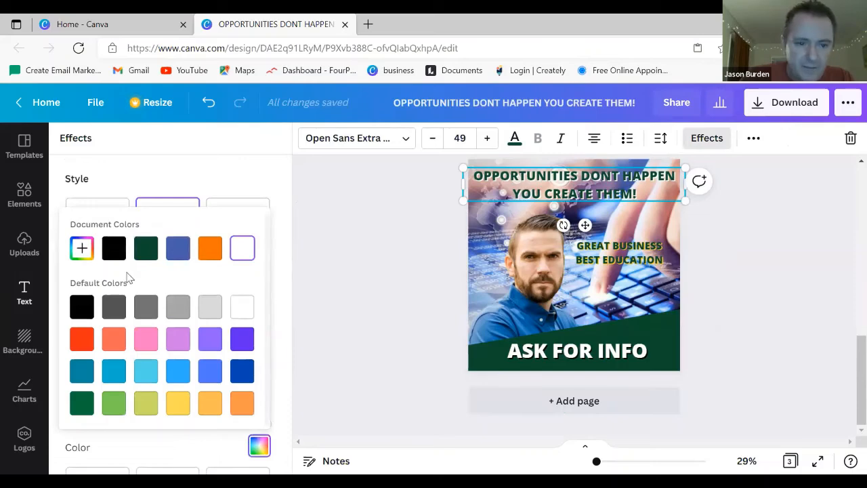
pyautogui.click(82, 248)
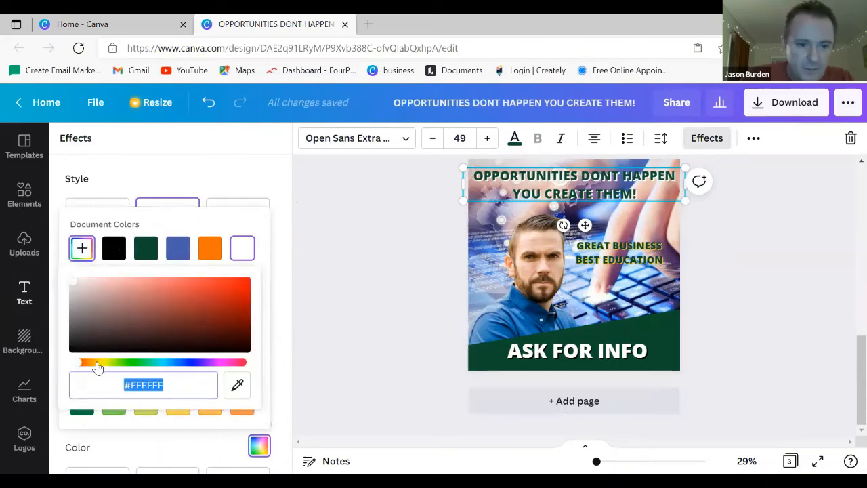
pyautogui.moveTo(97, 367); pyautogui.dragTo(99, 364)
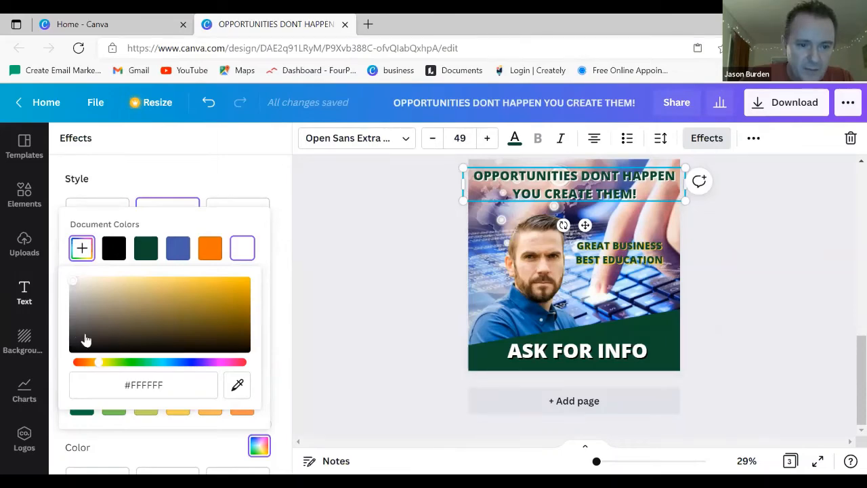
pyautogui.moveTo(74, 286); pyautogui.dragTo(227, 289)
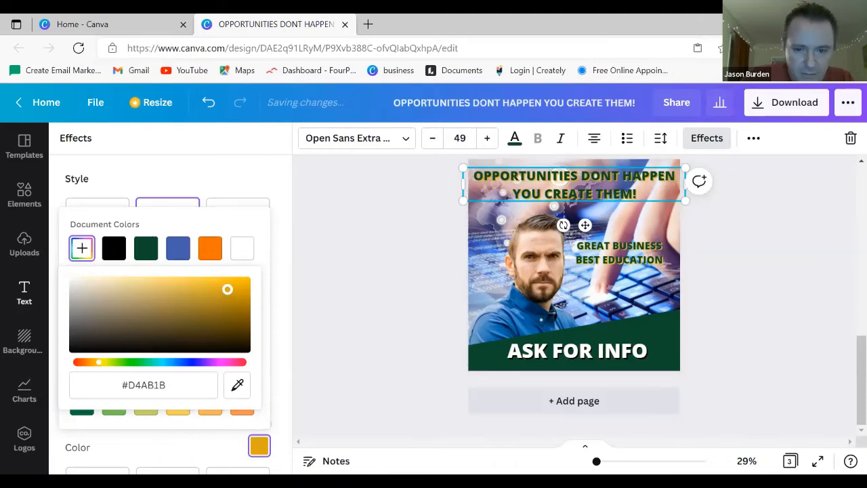
pyautogui.click(758, 289)
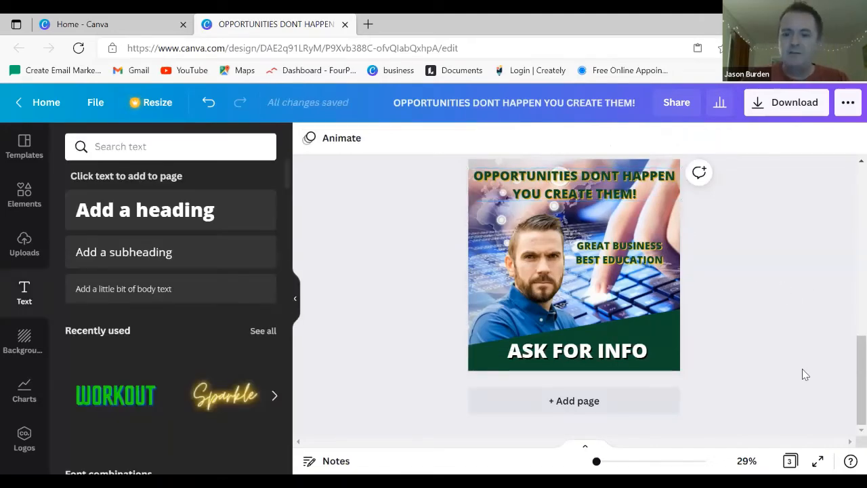
# Set the design's download to JPG file type and select page 1 from the pages to export.
pyautogui.scroll(10, 784, 336)
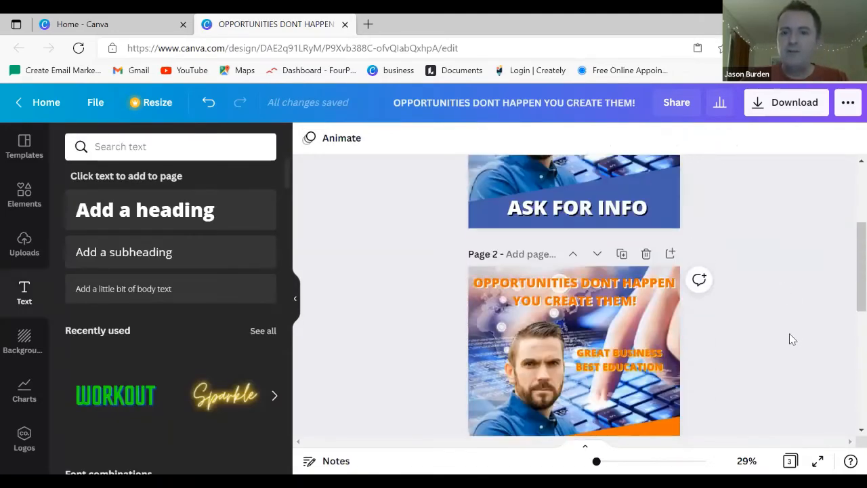
pyautogui.click(787, 102)
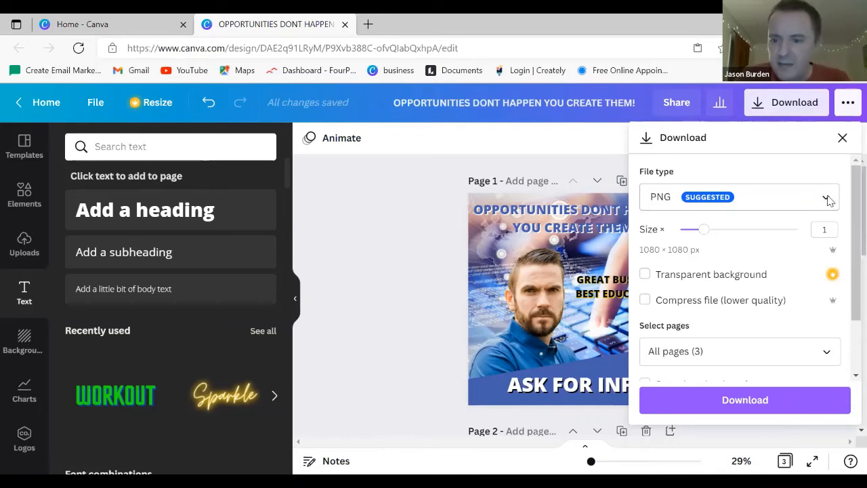
pyautogui.click(829, 200)
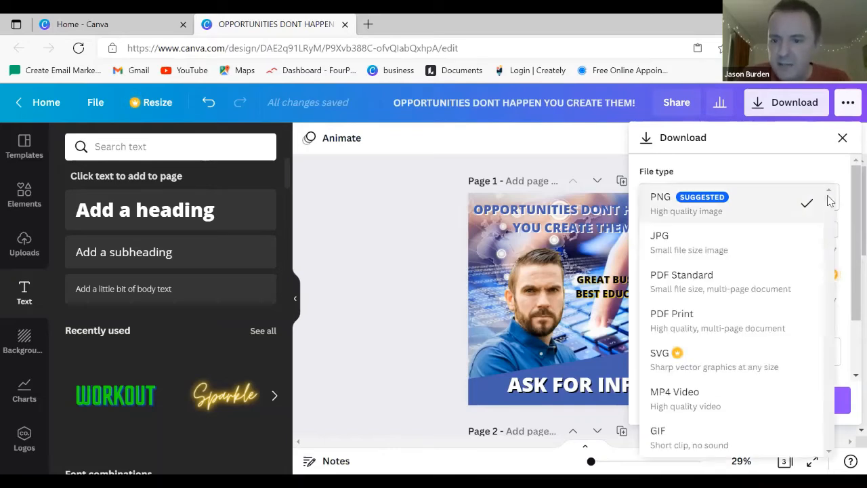
pyautogui.click(671, 242)
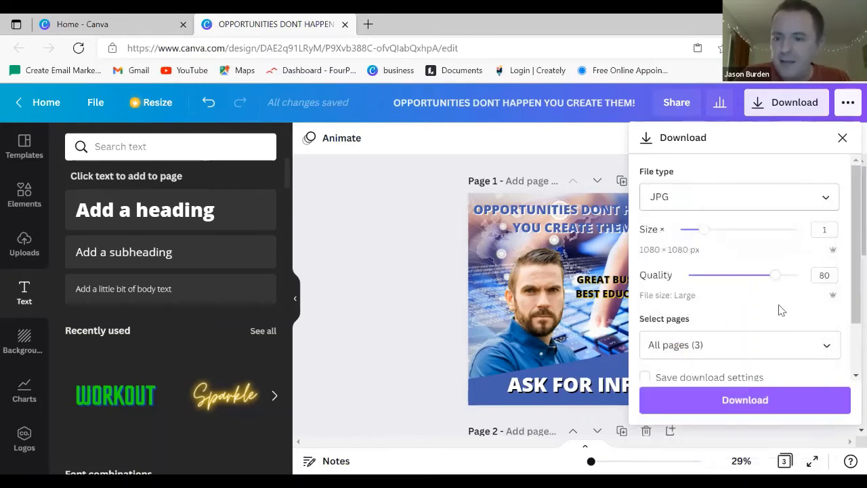
pyautogui.click(829, 347)
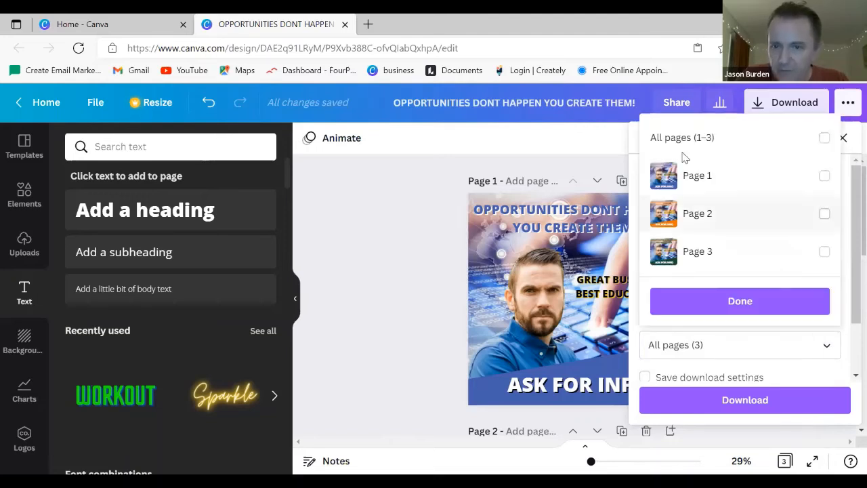
pyautogui.click(825, 176)
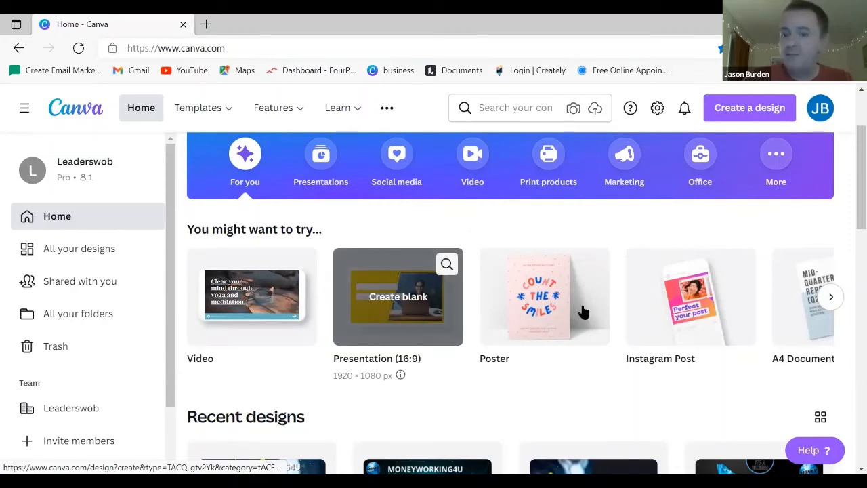
# Create a blank poster and add the uploaded photo of people sitting on rocks overlooking the mountains.
pyautogui.click(545, 296)
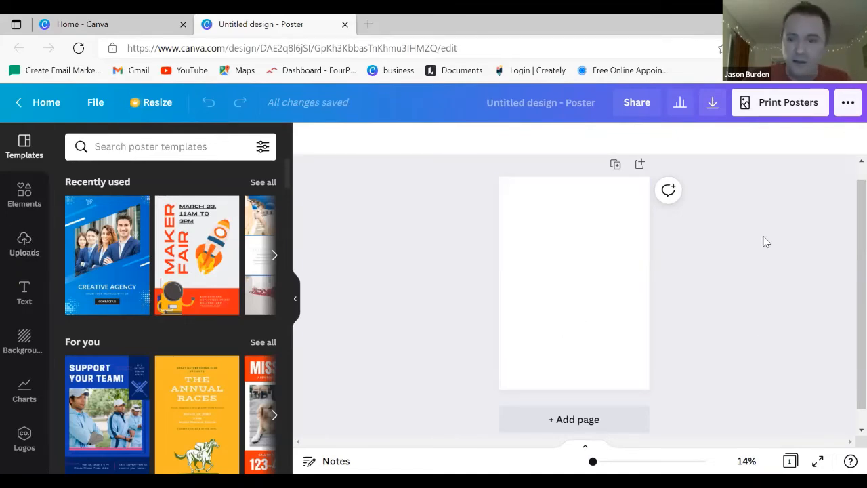
pyautogui.click(25, 242)
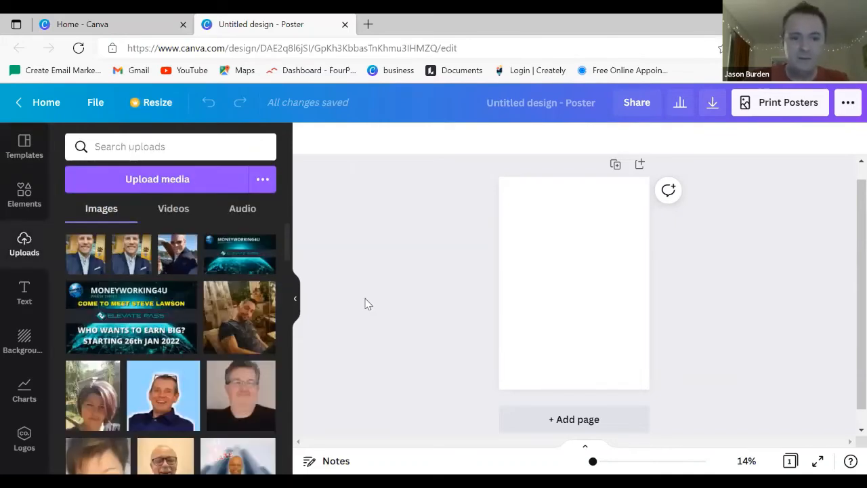
pyautogui.scroll(-1, 365, 305)
pyautogui.scroll(-6, 223, 306)
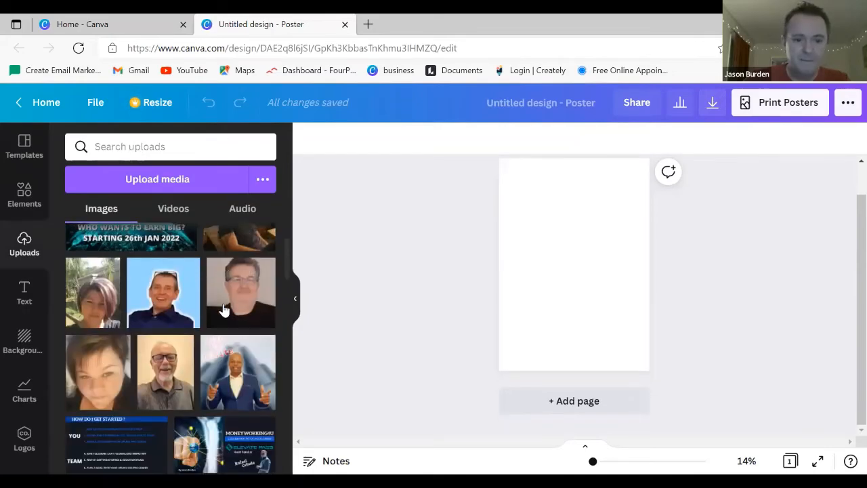
pyautogui.scroll(-10, 224, 308)
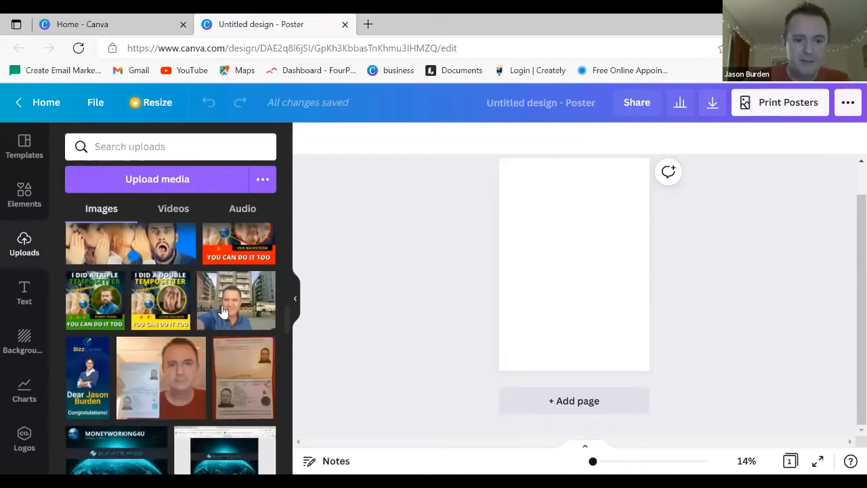
pyautogui.scroll(-2, 224, 312)
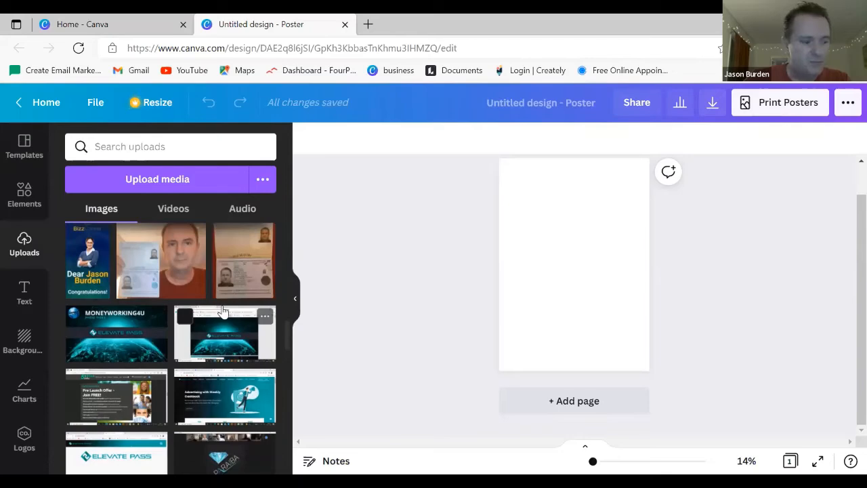
pyautogui.scroll(-6, 225, 315)
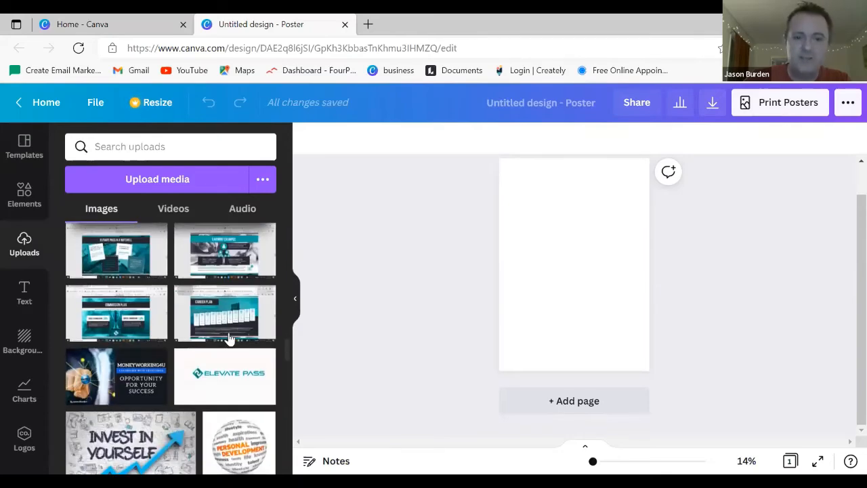
pyautogui.scroll(-2, 229, 339)
pyautogui.scroll(1, 229, 339)
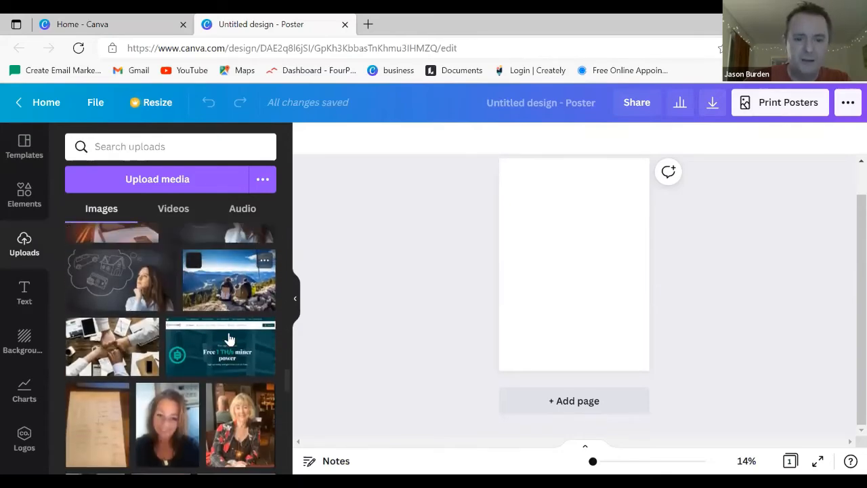
pyautogui.scroll(1, 229, 339)
pyautogui.click(240, 331)
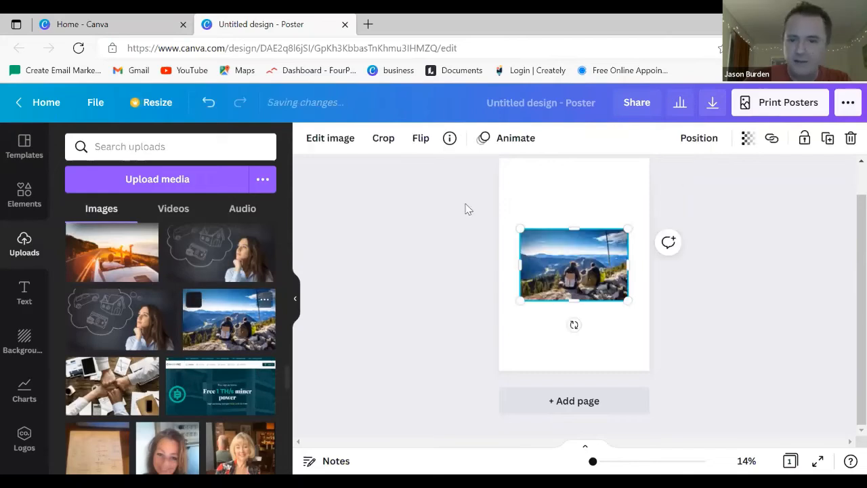
# Move the mountain photo near the poster's upper edge and widen it to span the full page width.
pyautogui.moveTo(577, 235); pyautogui.dragTo(571, 162)
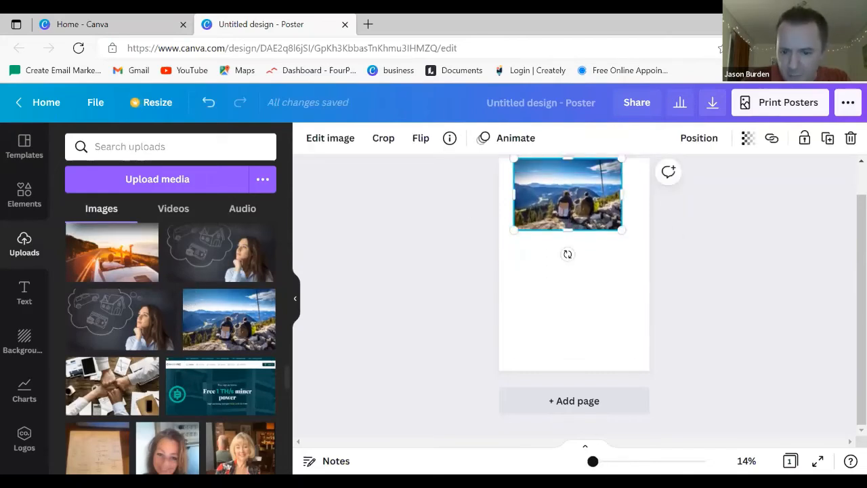
pyautogui.moveTo(594, 461); pyautogui.dragTo(596, 461)
pyautogui.scroll(3, 801, 332)
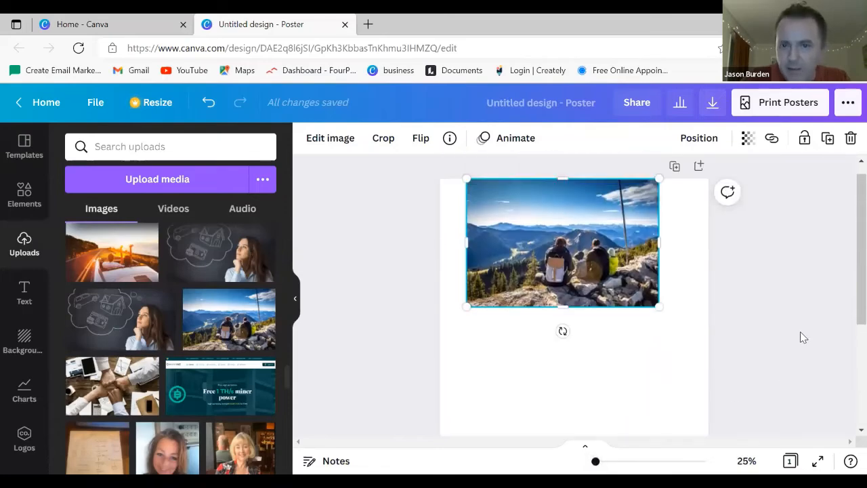
pyautogui.moveTo(556, 255); pyautogui.dragTo(556, 267)
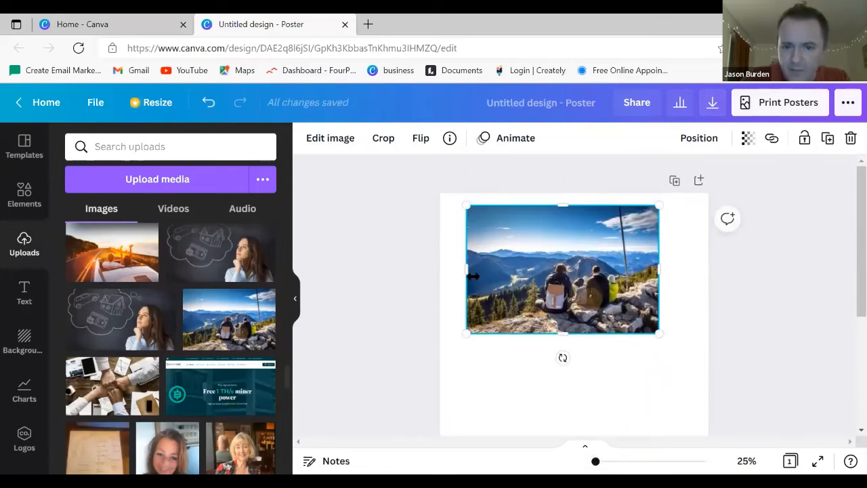
pyautogui.moveTo(464, 268); pyautogui.dragTo(436, 269)
pyautogui.moveTo(662, 269); pyautogui.dragTo(711, 270)
pyautogui.click(771, 295)
# Find the tropical island photo among the uploaded images and place it directly below the mountain photo, aligned with the page's left edge.
pyautogui.scroll(-10, 208, 305)
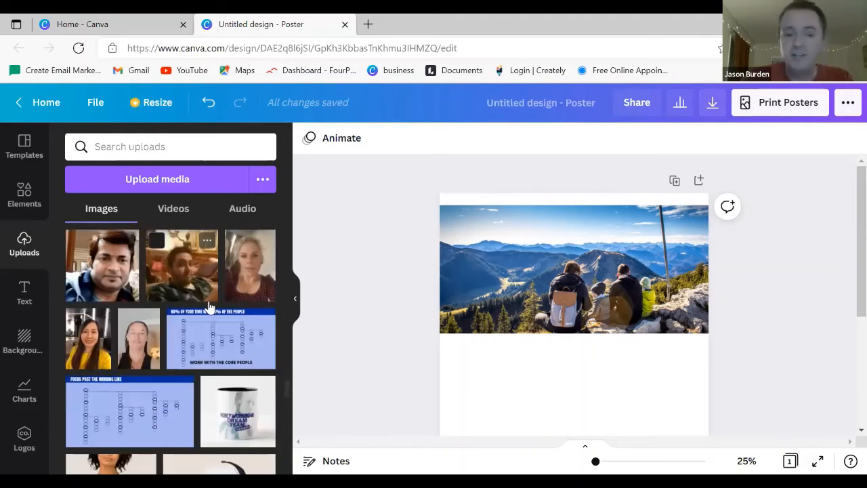
pyautogui.scroll(-3, 209, 307)
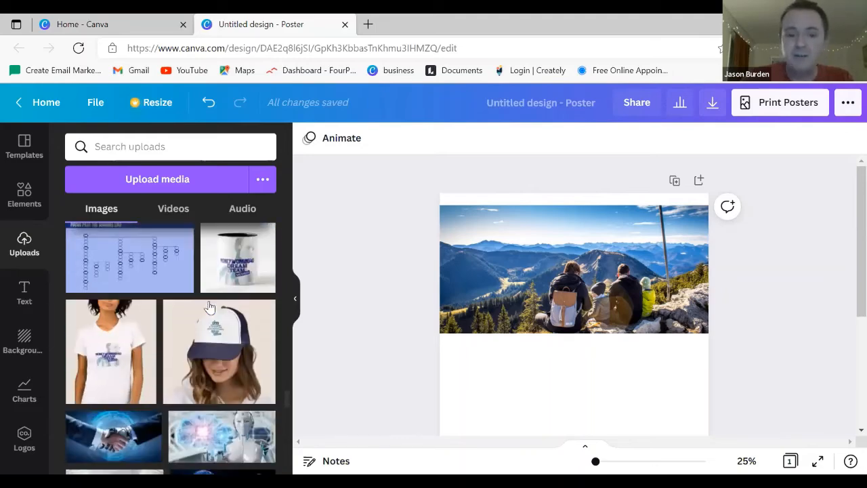
pyautogui.scroll(-3, 209, 307)
pyautogui.scroll(-12, 209, 307)
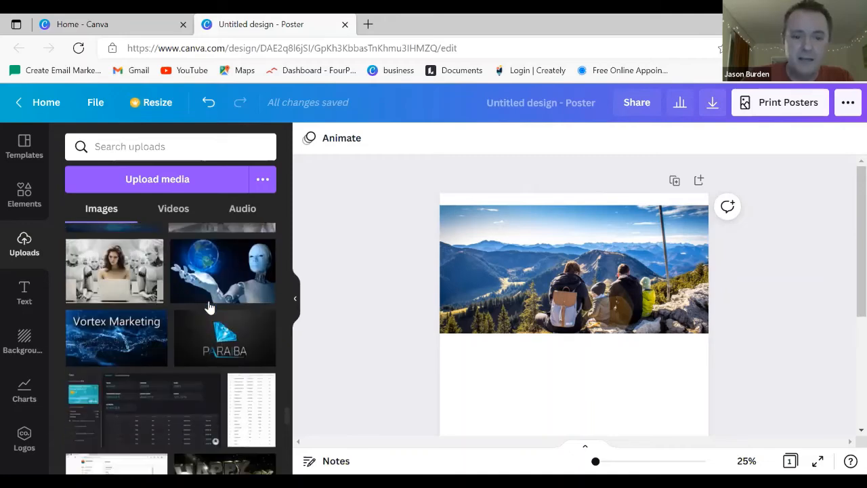
pyautogui.scroll(-10, 213, 365)
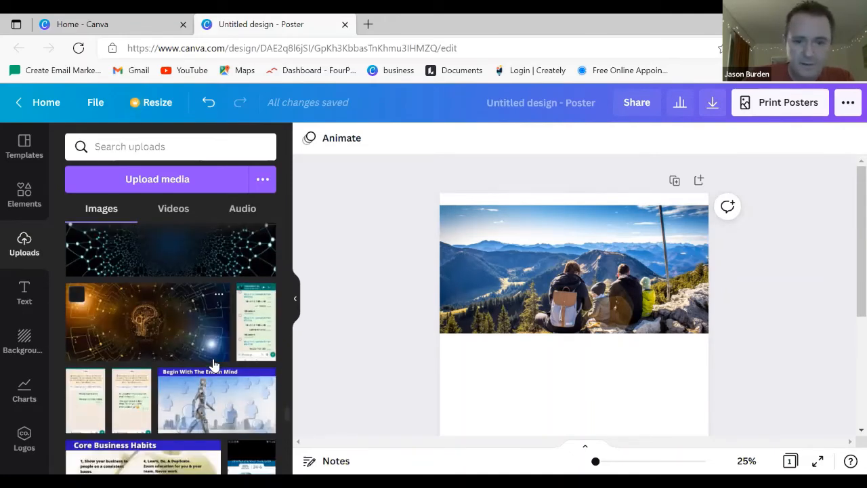
pyautogui.scroll(-10, 213, 365)
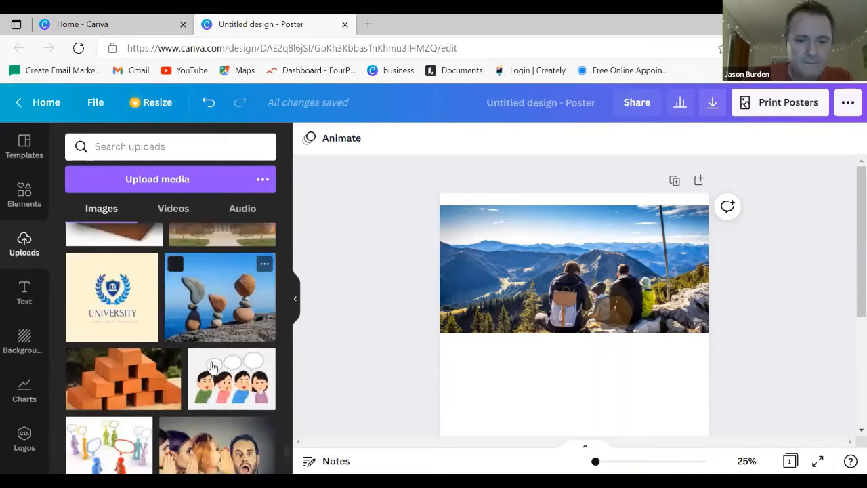
pyautogui.scroll(-10, 212, 367)
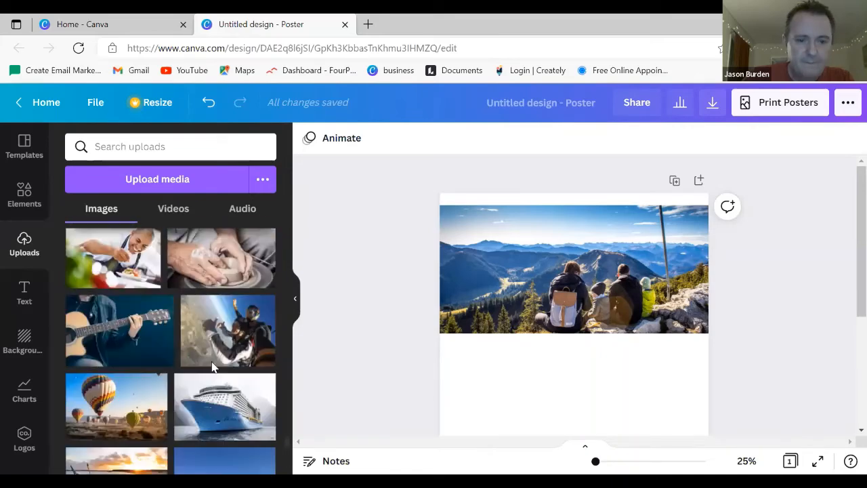
pyautogui.scroll(-5, 212, 366)
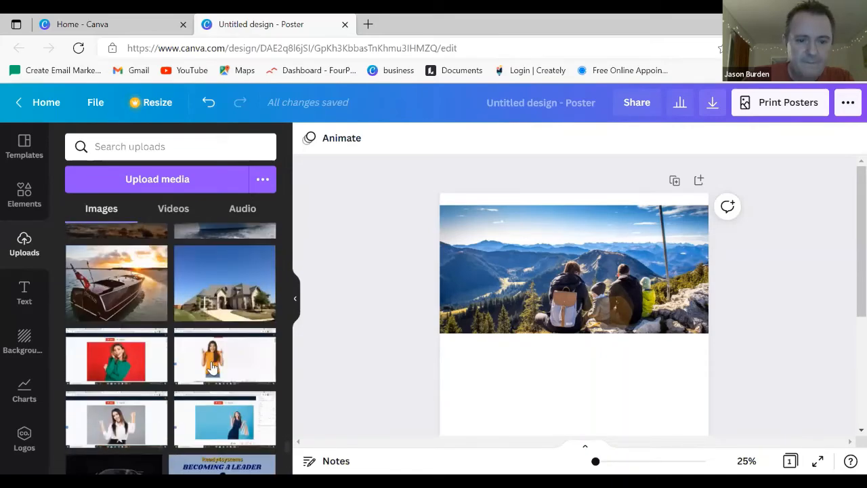
pyautogui.scroll(-15, 212, 366)
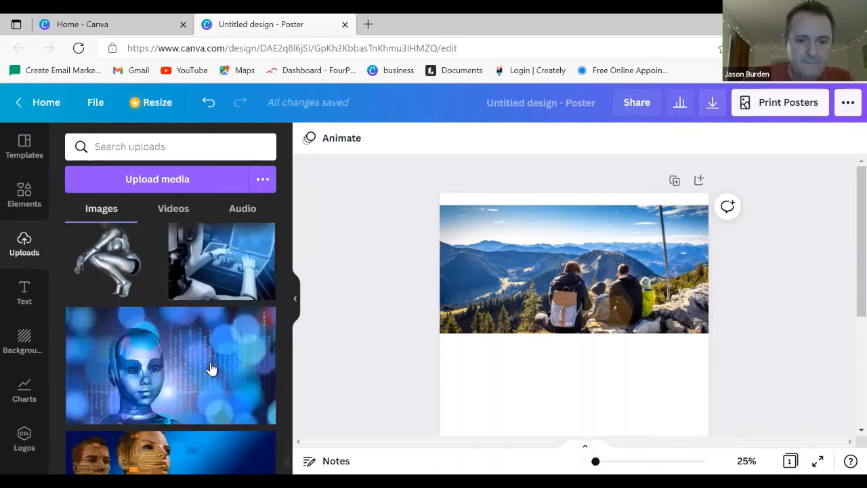
pyautogui.scroll(-10, 211, 368)
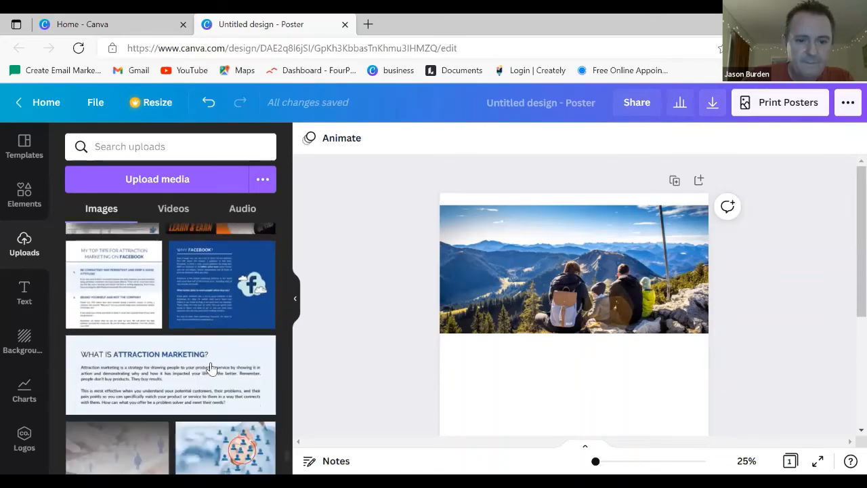
pyautogui.scroll(-10, 210, 369)
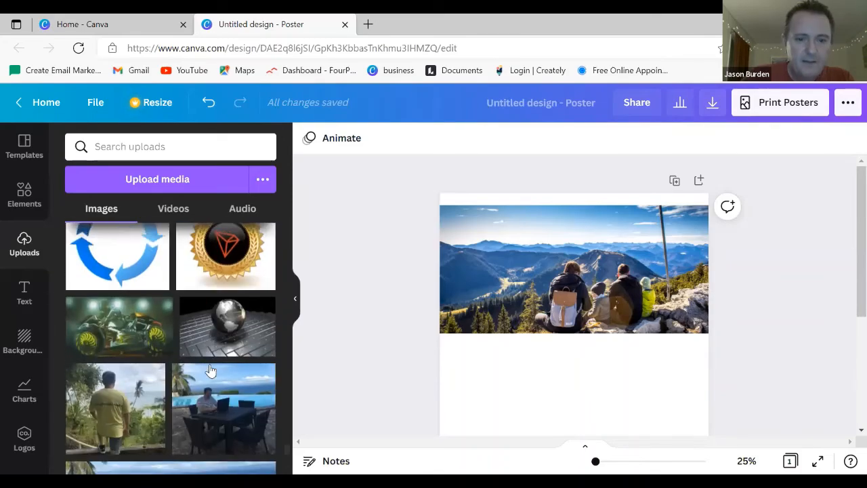
pyautogui.moveTo(122, 320); pyautogui.dragTo(526, 305)
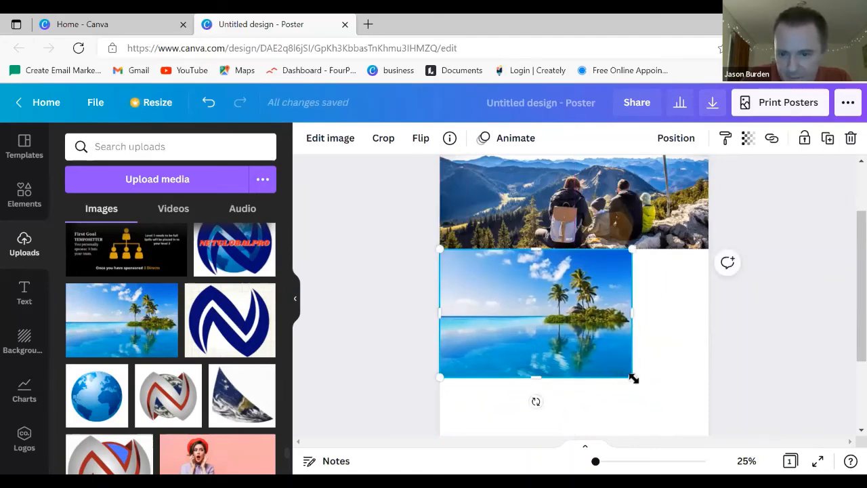
# Enlarge the tropical island photo to the full page width, about 42 by 28, and lower it to leave a gap below the mountain photo.
pyautogui.moveTo(633, 380); pyautogui.dragTo(699, 429)
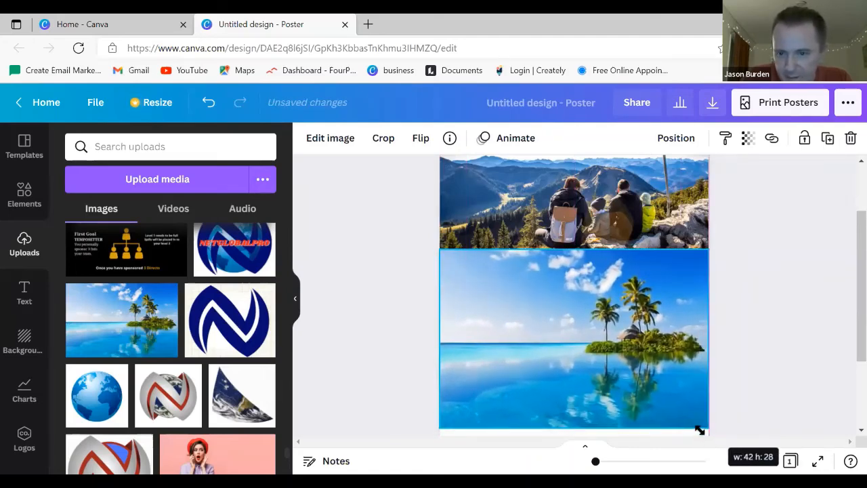
pyautogui.scroll(1, 705, 269)
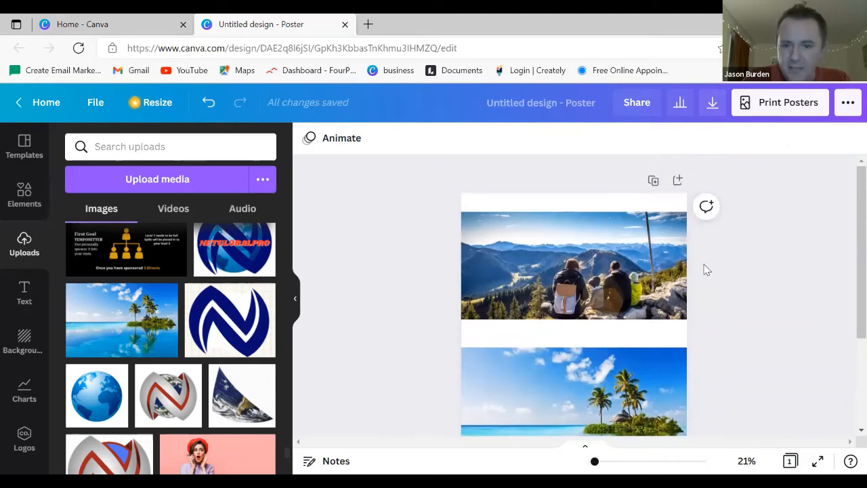
# Set the poster's background to the light blue from the tropical island photo's colors.
pyautogui.click(591, 206)
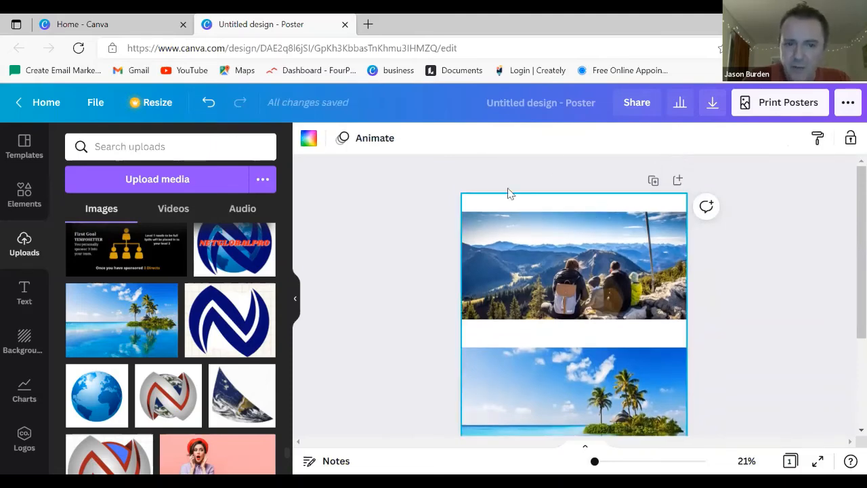
pyautogui.click(309, 138)
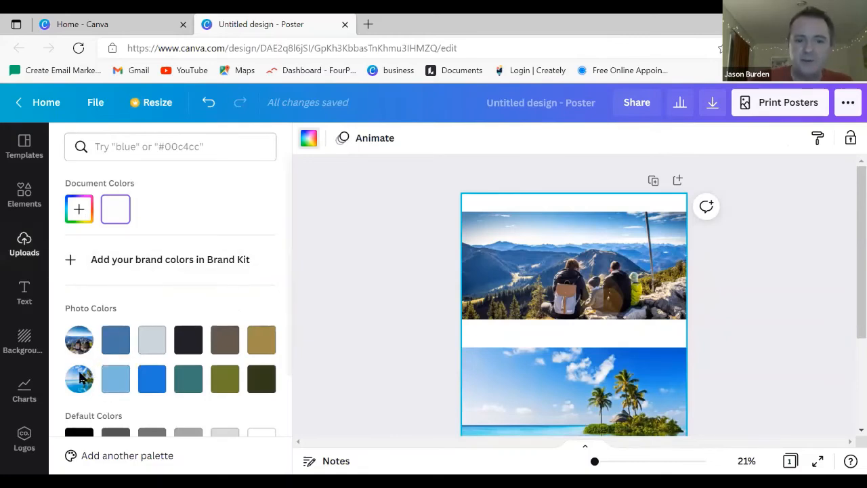
pyautogui.click(117, 349)
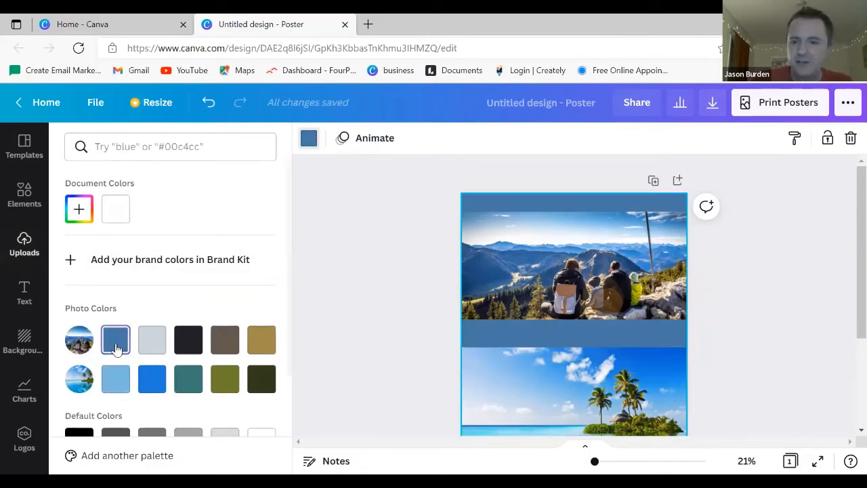
pyautogui.click(116, 381)
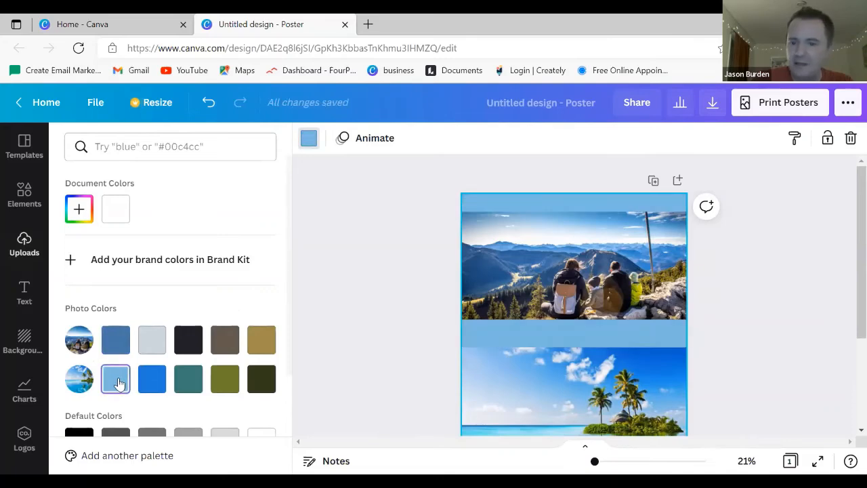
pyautogui.scroll(-1, 775, 221)
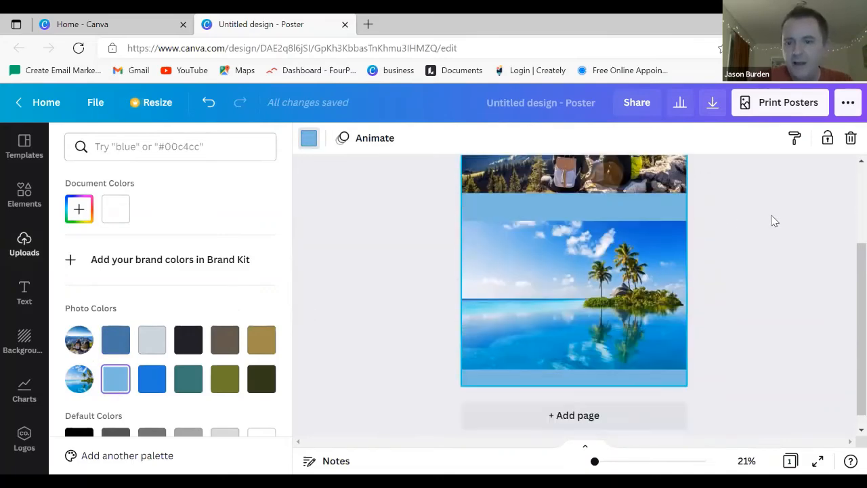
# Move the mountain photo slightly down, leaving a taller blue band above it.
pyautogui.scroll(3, 775, 221)
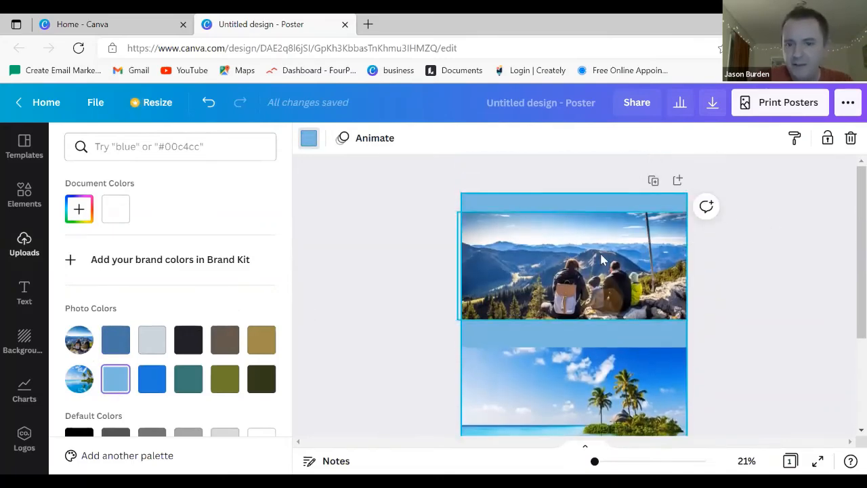
pyautogui.moveTo(588, 252)
pyautogui.mouseDown()
pyautogui.moveTo(592, 243)
pyautogui.moveTo(589, 258)
pyautogui.mouseUp()
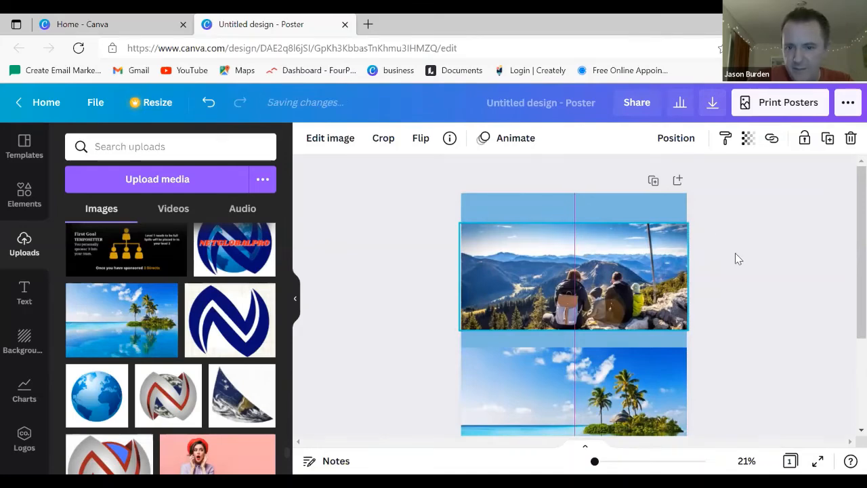
pyautogui.click(765, 252)
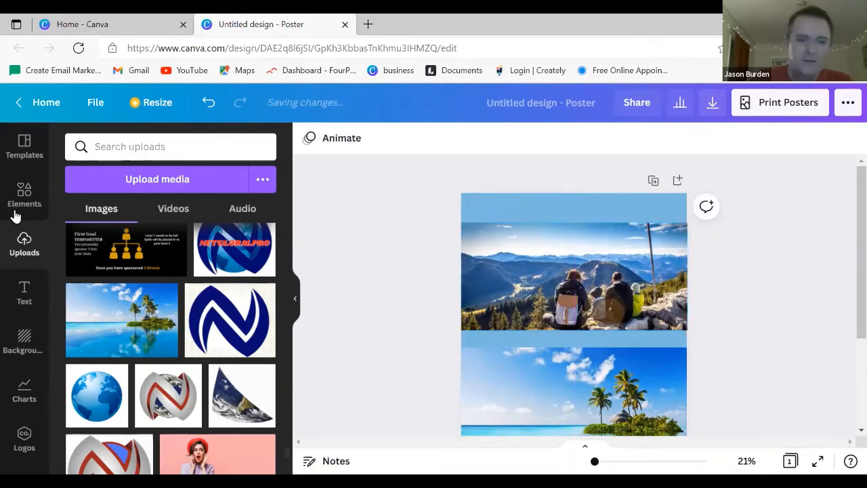
# Add a subheading in the blue band above the mountain photo and widen its text box on both sides to span the page.
pyautogui.click(25, 292)
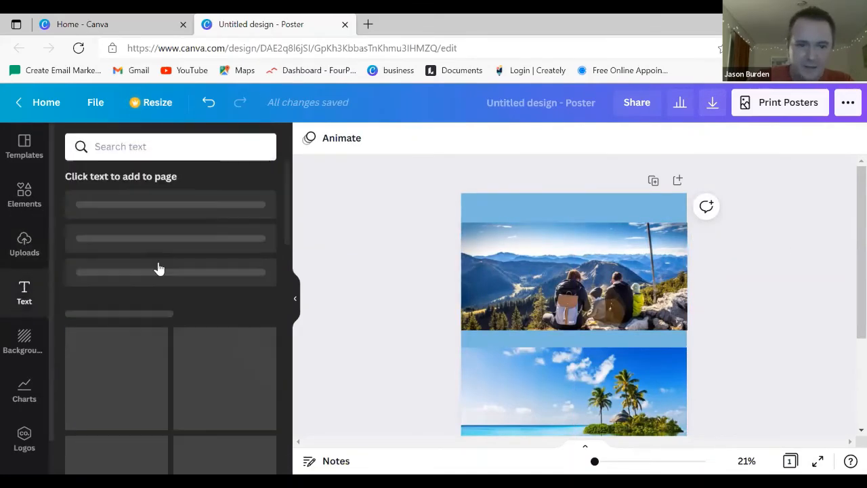
pyautogui.click(147, 260)
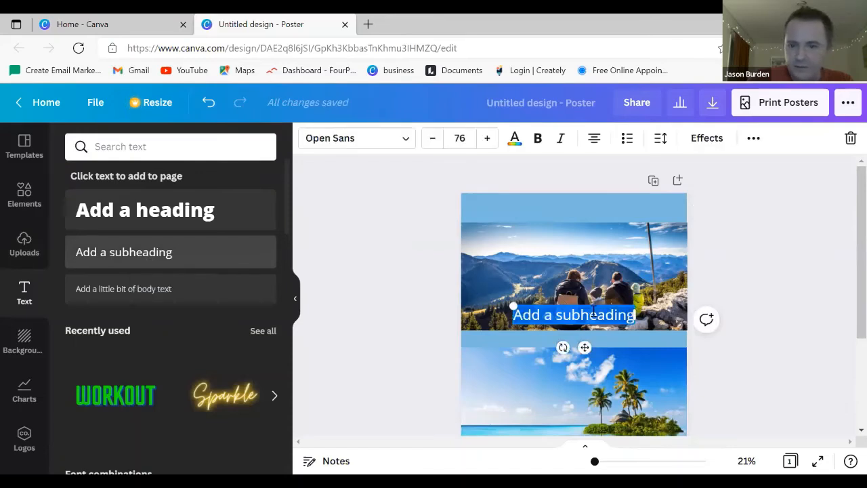
pyautogui.moveTo(578, 319); pyautogui.dragTo(576, 221)
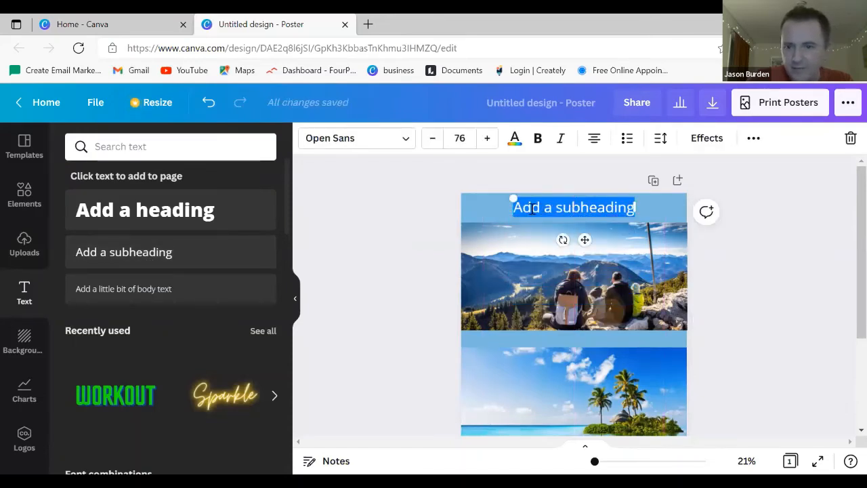
pyautogui.moveTo(511, 206); pyautogui.dragTo(446, 207)
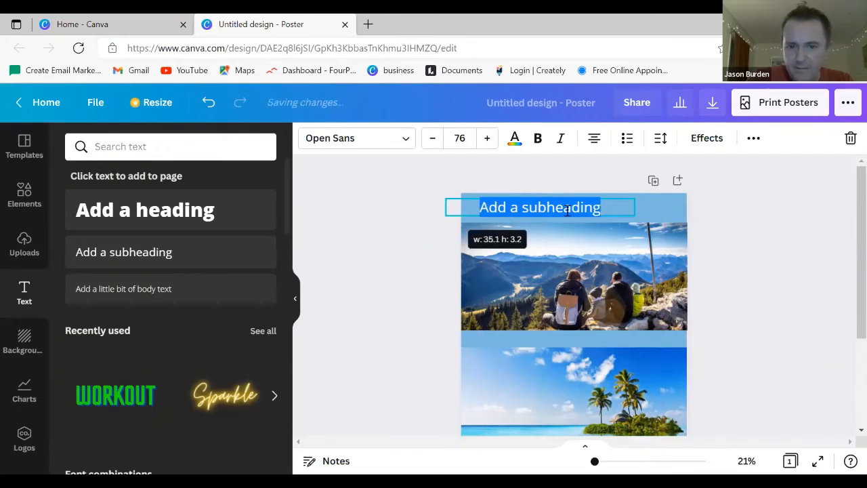
pyautogui.moveTo(633, 207); pyautogui.dragTo(683, 206)
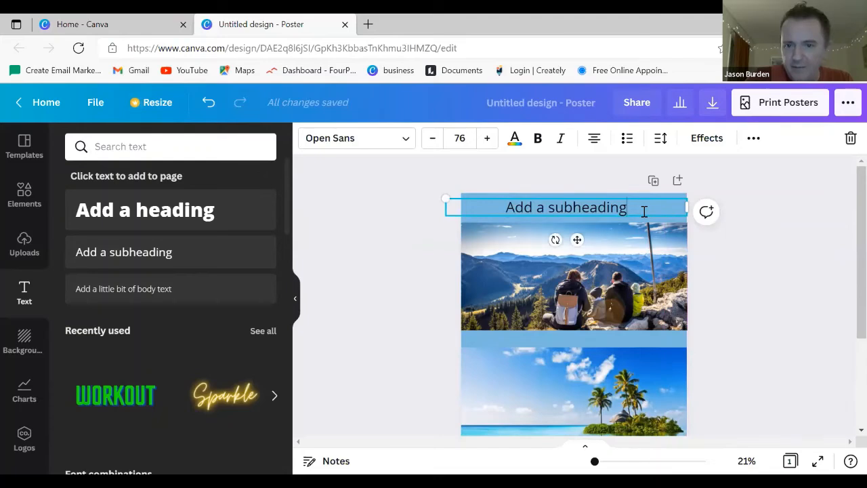
# Delete all of the placeholder text in the subheading box.
pyautogui.press('BackSpace')
pyautogui.press('BackSpace')
pyautogui.press('BackSpace')
pyautogui.press('BackSpace')
pyautogui.press('BackSpace')
pyautogui.press('BackSpace')
pyautogui.press('BackSpace')
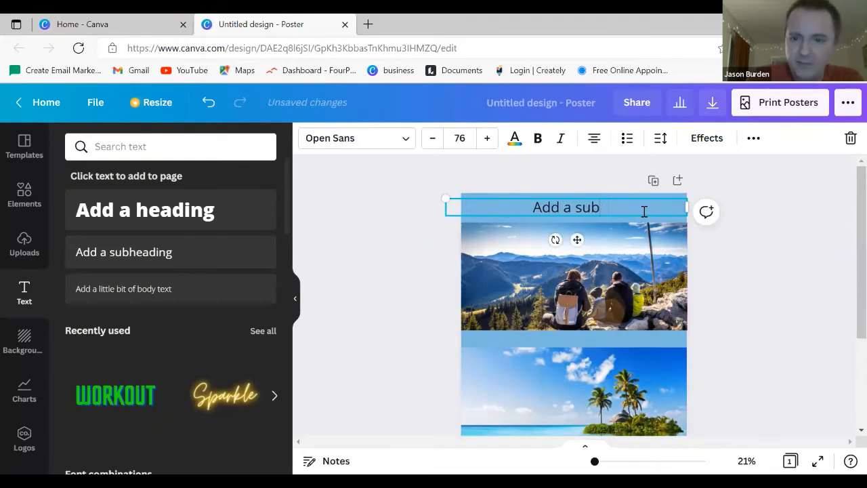
pyautogui.press('BackSpace')
pyautogui.press('BackSpace')
pyautogui.press('BackSpace')
pyautogui.press('BackSpace')
pyautogui.press('BackSpace')
pyautogui.press('BackSpace')
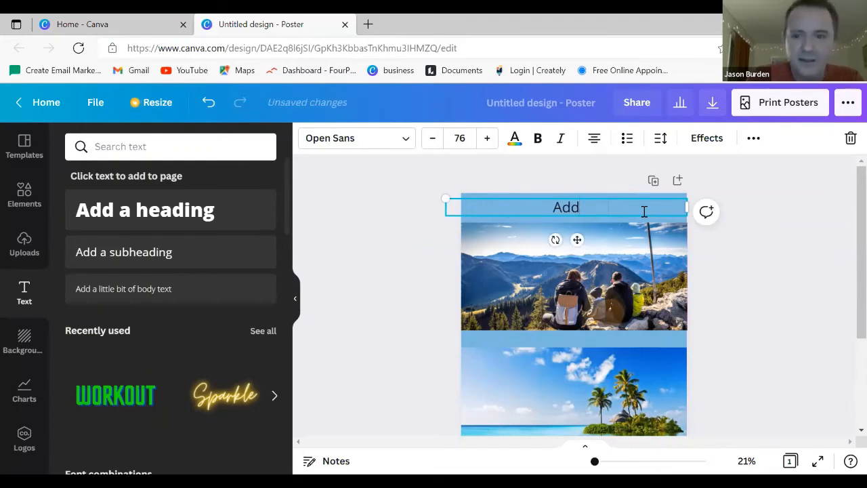
pyautogui.press('BackSpace')
pyautogui.press('BackSpace')
pyautogui.press('BackSpace')
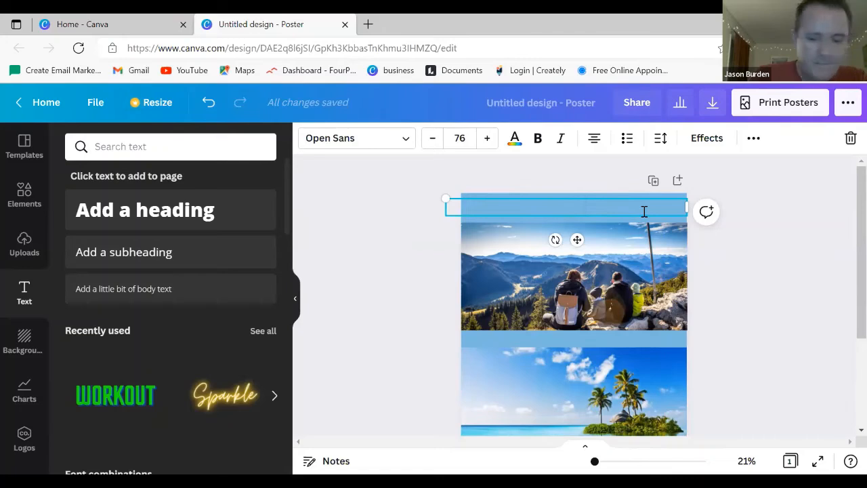
# Enter "BE SOMEBODY, NOBODY THOUGHT YOU COULD BE!" as the poster's headline text.
pyautogui.write('BE')
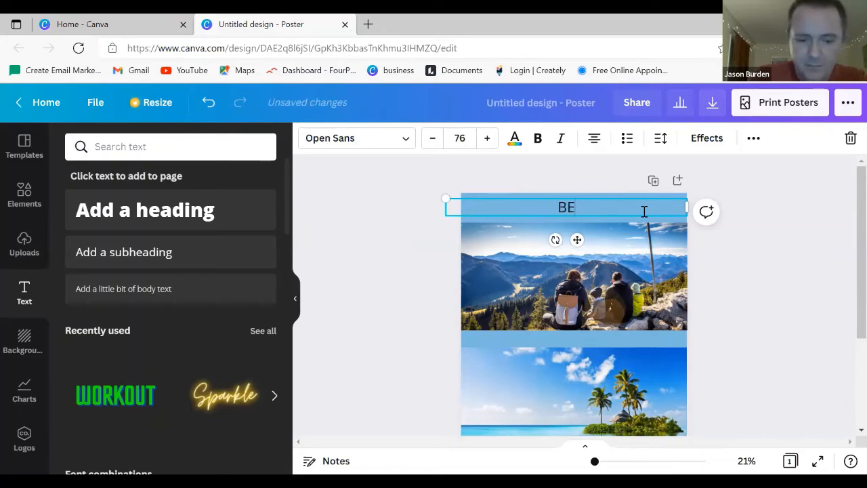
pyautogui.write(' SOME')
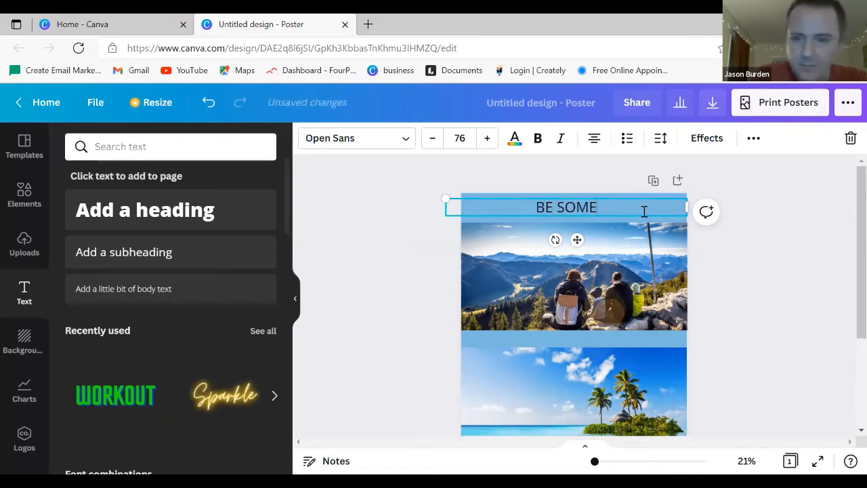
pyautogui.write('ONE')
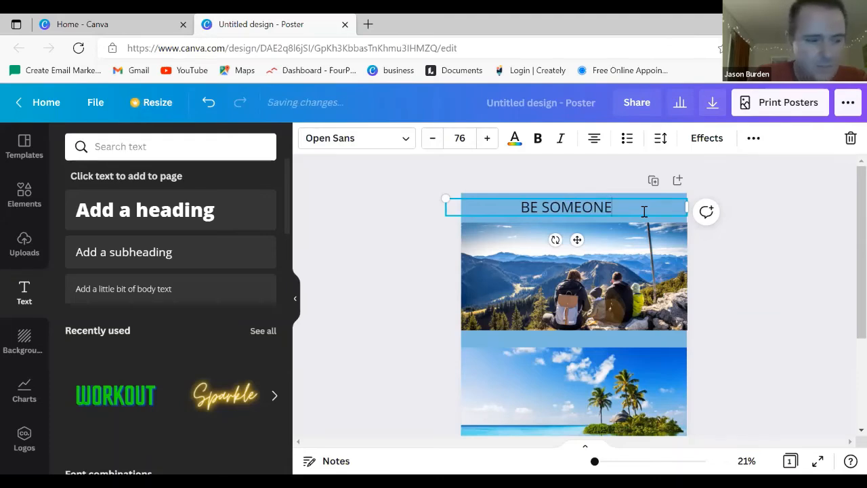
pyautogui.press('BackSpace')
pyautogui.press('BackSpace')
pyautogui.press('BackSpace')
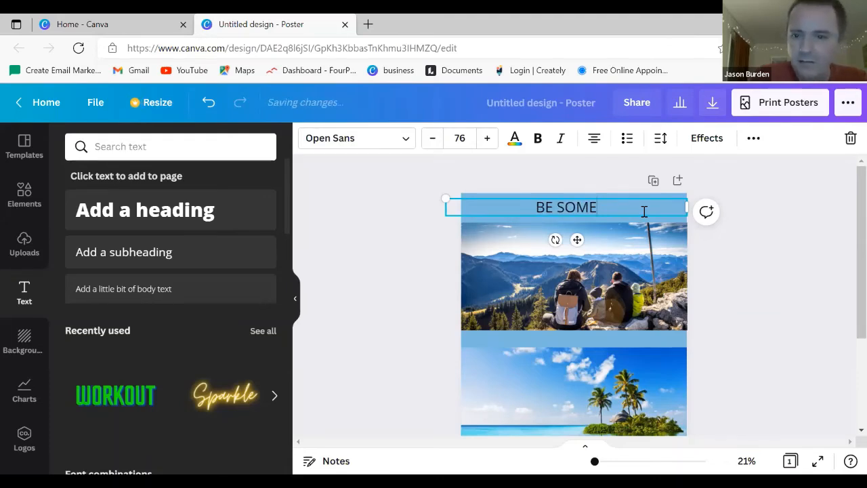
pyautogui.write('BODY')
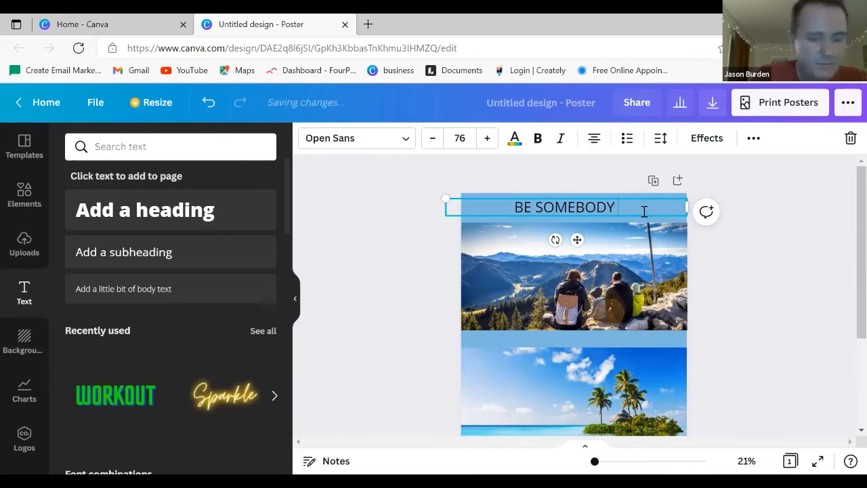
pyautogui.press('BackSpace')
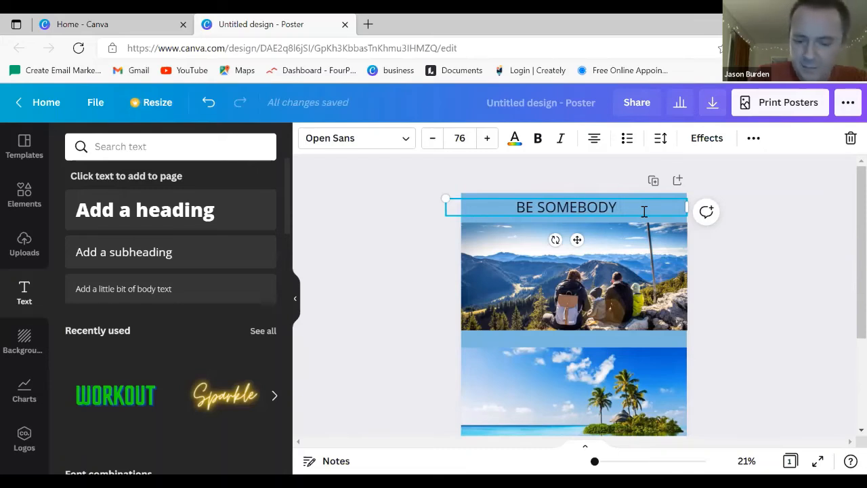
pyautogui.write(', NO')
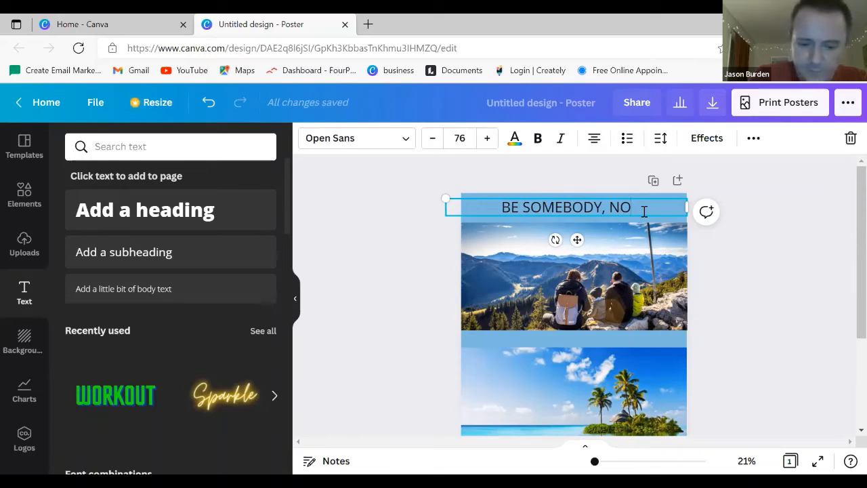
pyautogui.write('BODY')
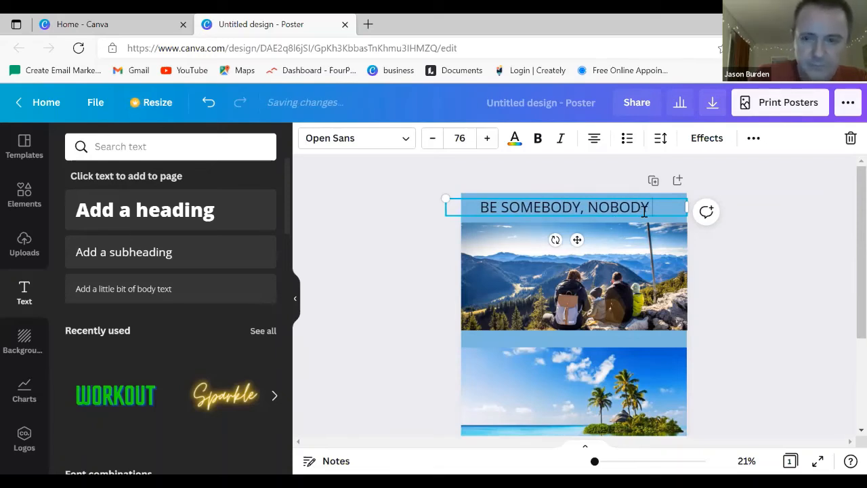
pyautogui.write(' TH')
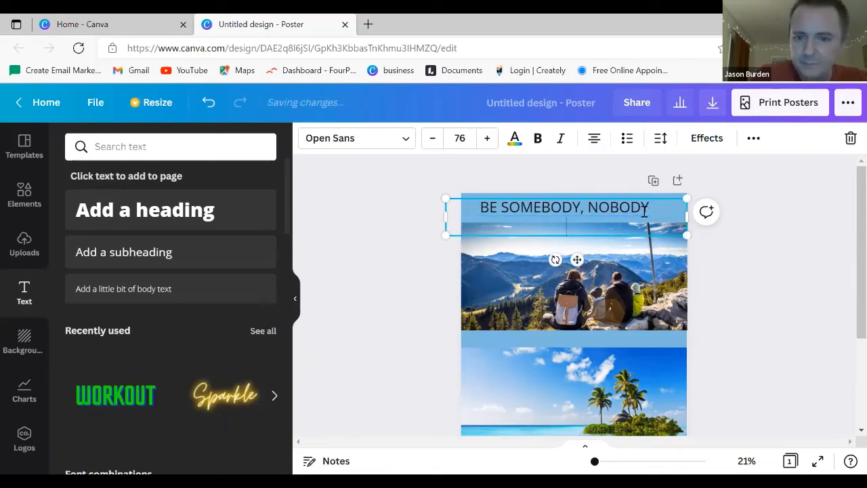
pyautogui.write('OUGHT')
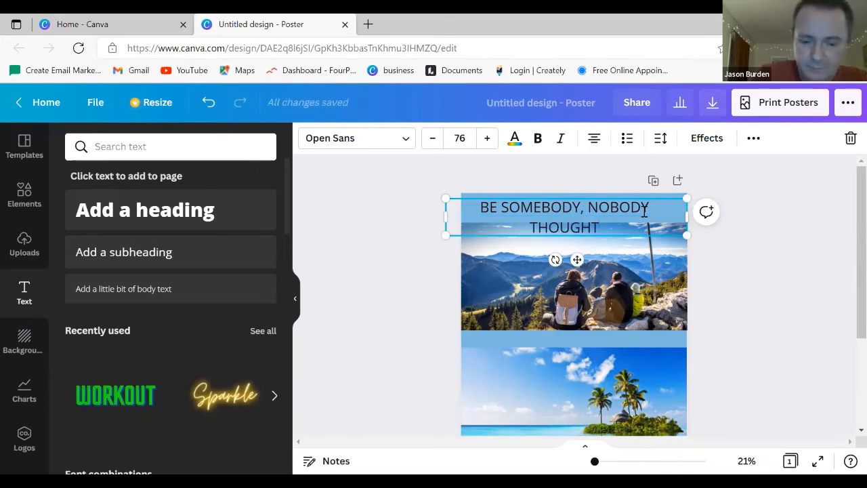
pyautogui.write(' YOU')
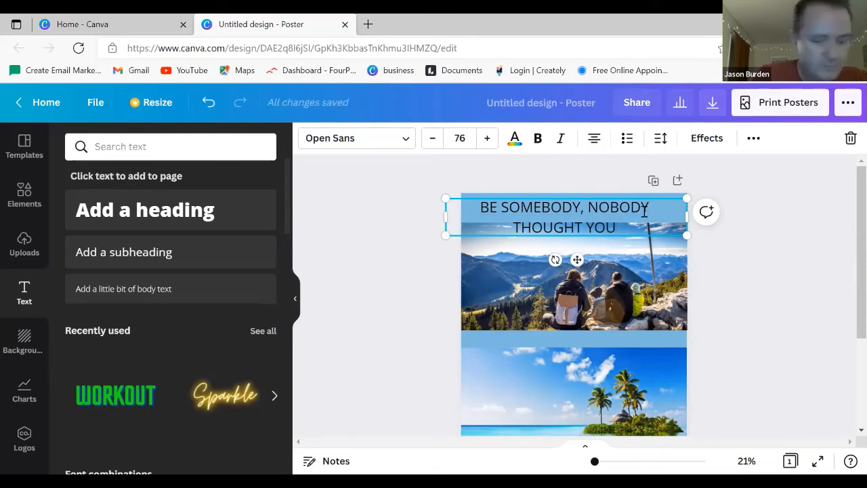
pyautogui.write(' COULD ')
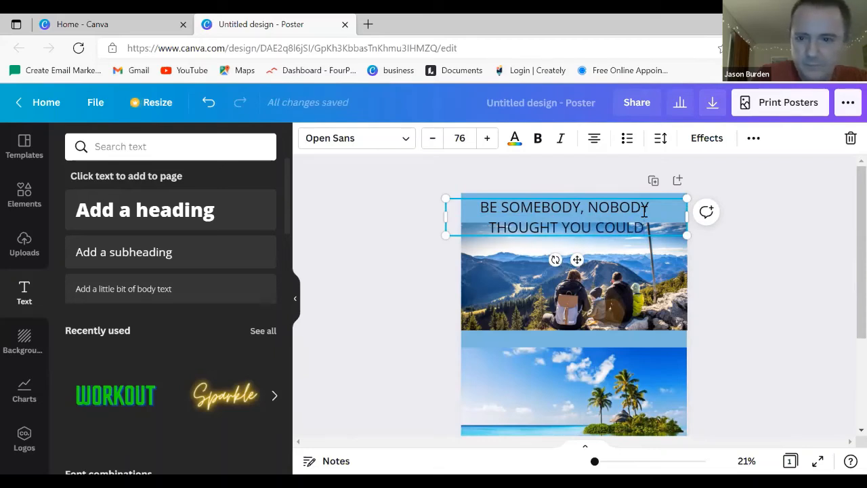
pyautogui.write('BE')
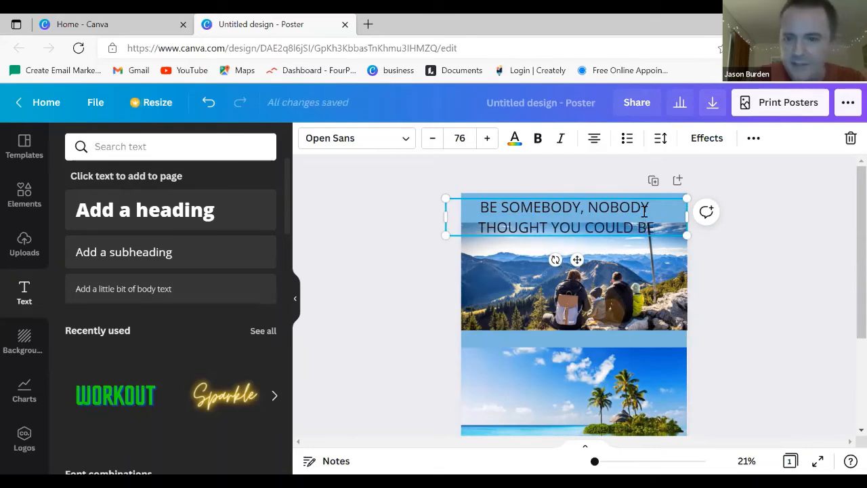
pyautogui.write('!')
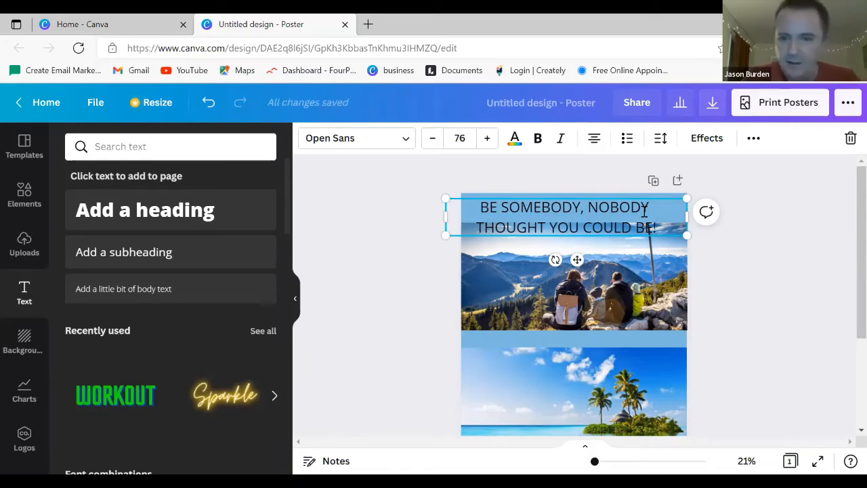
# Move the mountain photo down to sit directly on the island photo, clear of the headline's two lines.
pyautogui.click(590, 286)
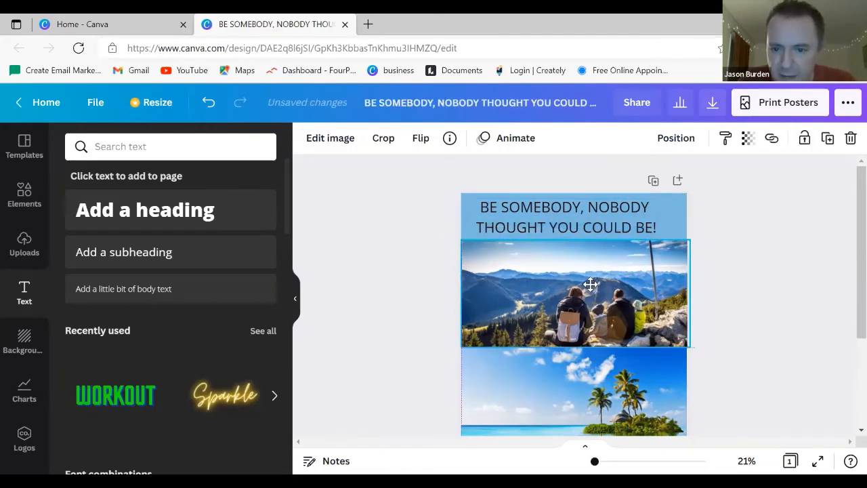
# Try left and right alignment on the two-line headline and return it to centre alignment.
pyautogui.click(584, 227)
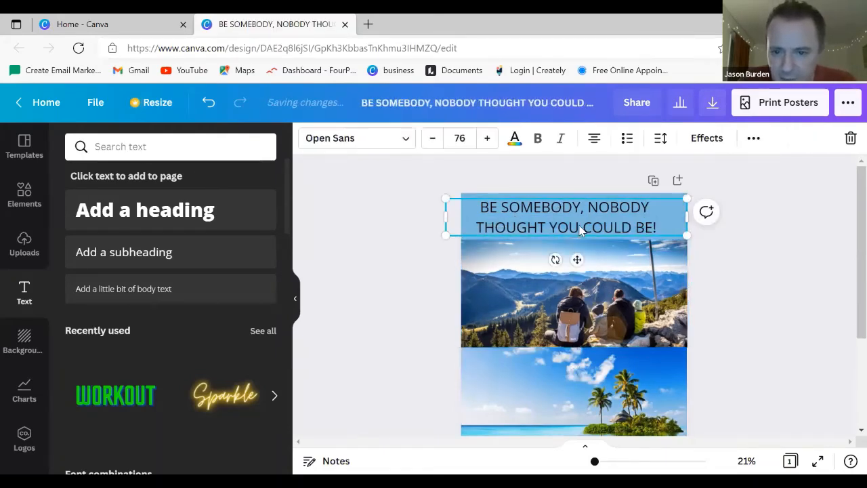
pyautogui.click(594, 139)
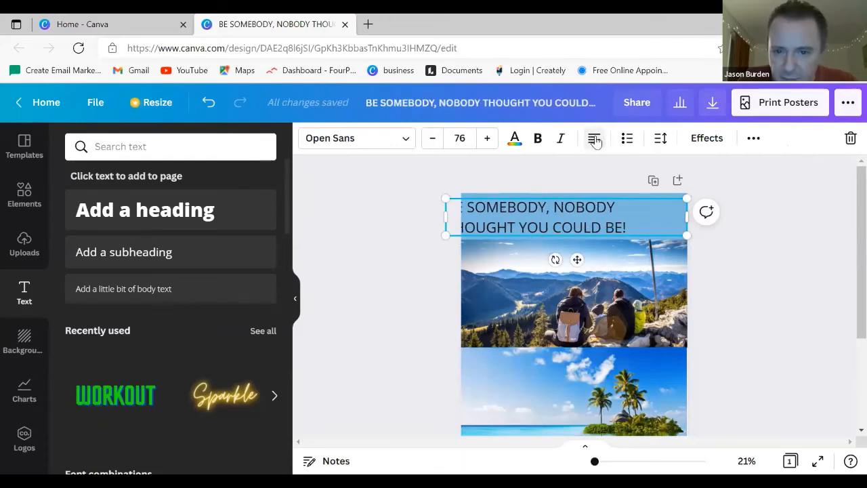
pyautogui.click(594, 140)
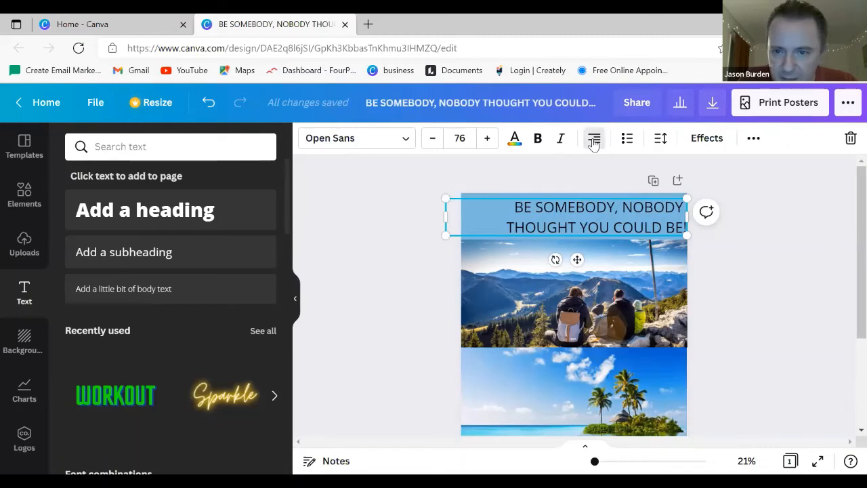
pyautogui.click(595, 140)
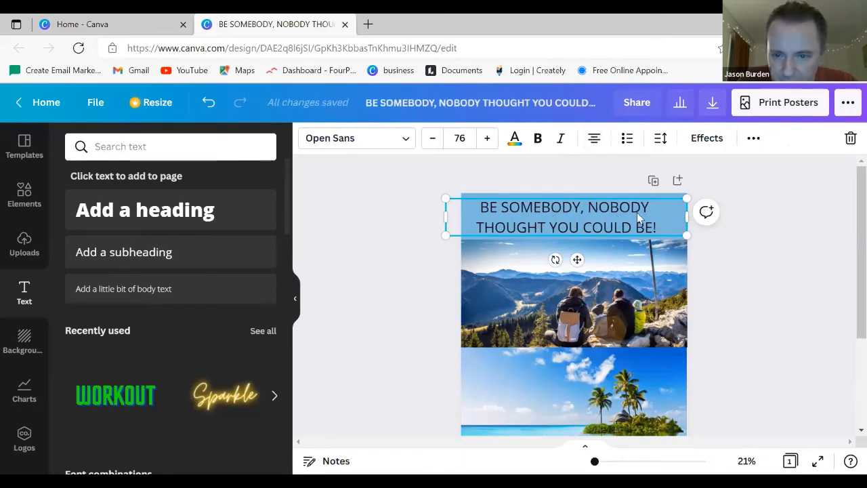
# Narrow the headline's text box to the page's left edge at a width of 42 and make the whole headline bold.
pyautogui.moveTo(446, 217); pyautogui.dragTo(464, 217)
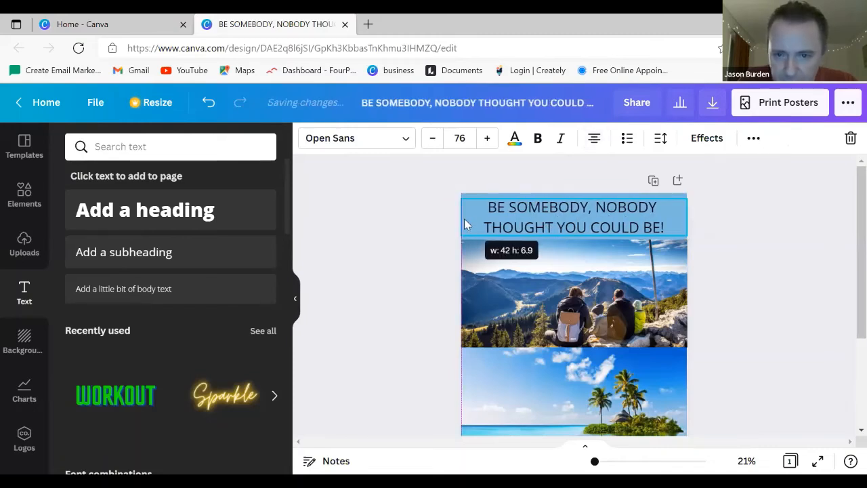
pyautogui.click(673, 229)
pyautogui.moveTo(673, 229); pyautogui.dragTo(482, 210)
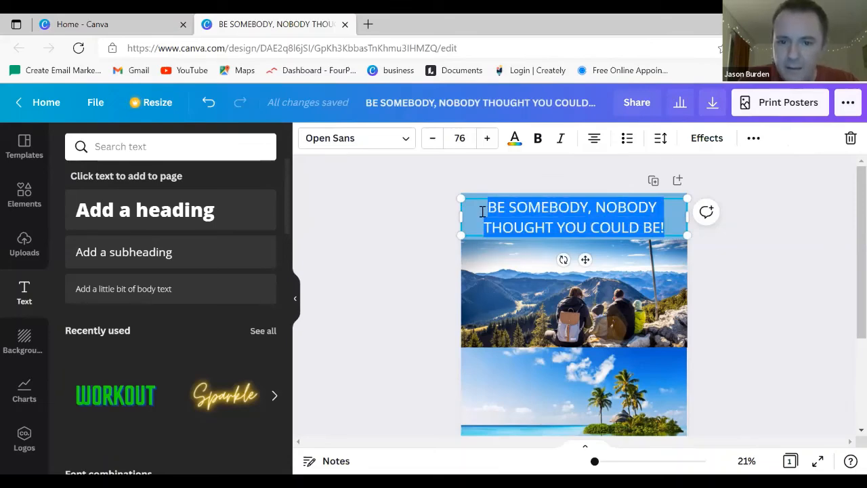
pyautogui.click(540, 144)
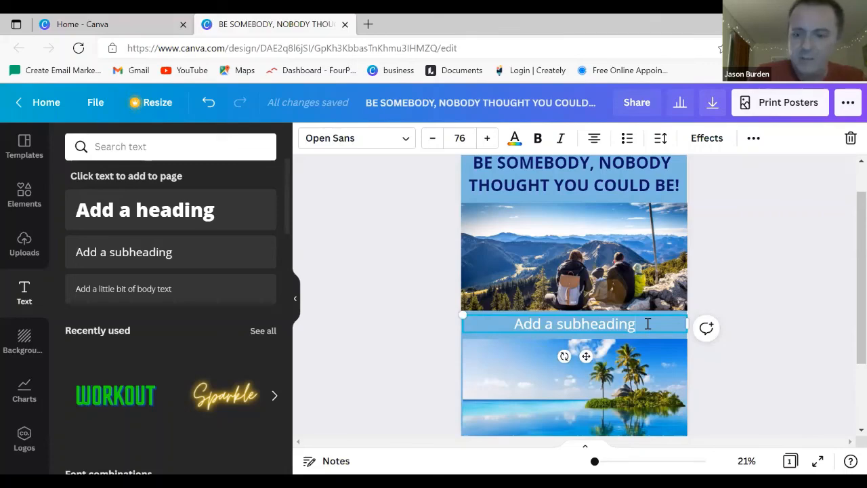
# Clear the placeholder text from the subheading box between the mountain and island photos.
pyautogui.press('BackSpace')
pyautogui.press('BackSpace')
pyautogui.press('BackSpace')
pyautogui.press('BackSpace')
pyautogui.press('BackSpace')
pyautogui.press('BackSpace')
pyautogui.press('BackSpace')
pyautogui.press('BackSpace')
pyautogui.press('BackSpace')
pyautogui.press('BackSpace')
pyautogui.press('BackSpace')
pyautogui.press('BackSpace')
pyautogui.press('BackSpace')
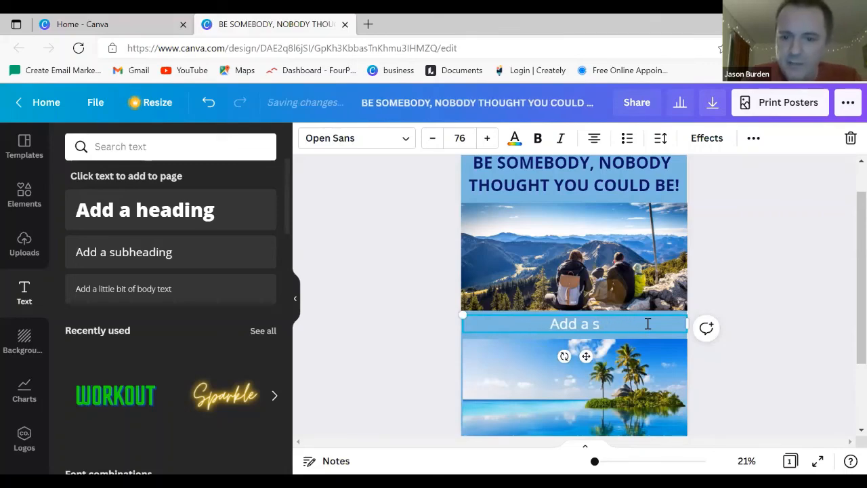
pyautogui.press('BackSpace')
pyautogui.press('BackSpace')
pyautogui.press('BackSpace')
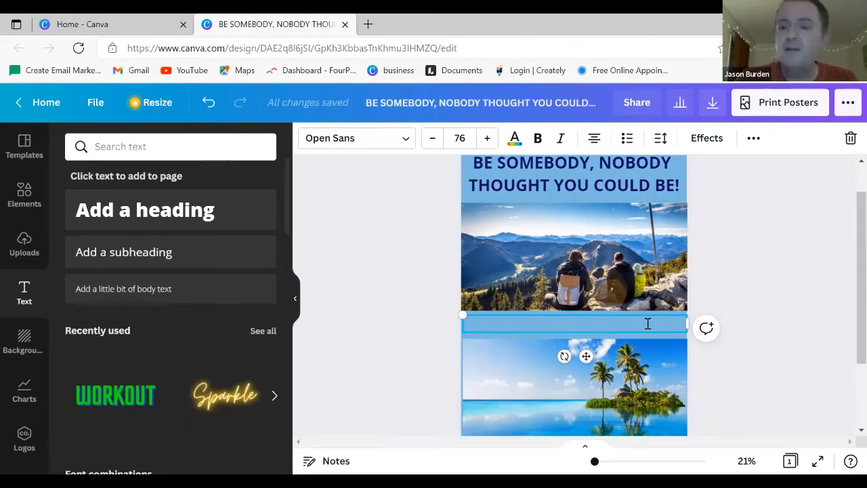
# Preview the poster in full screen.
pyautogui.click(819, 462)
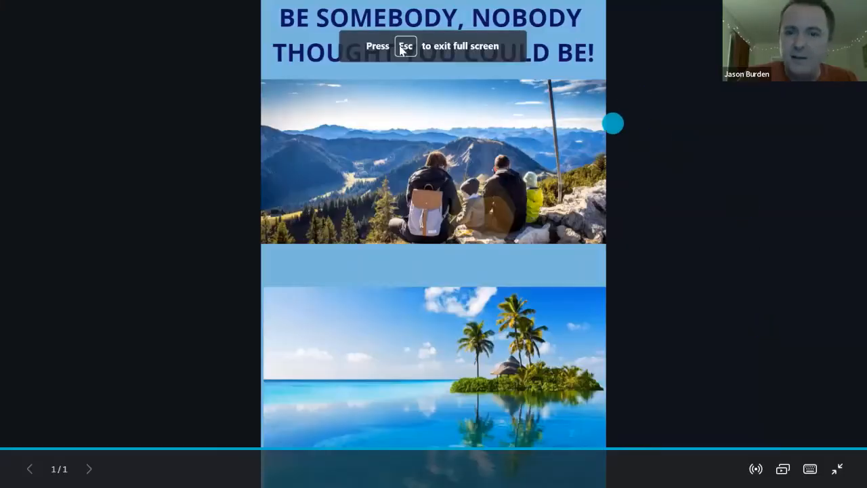